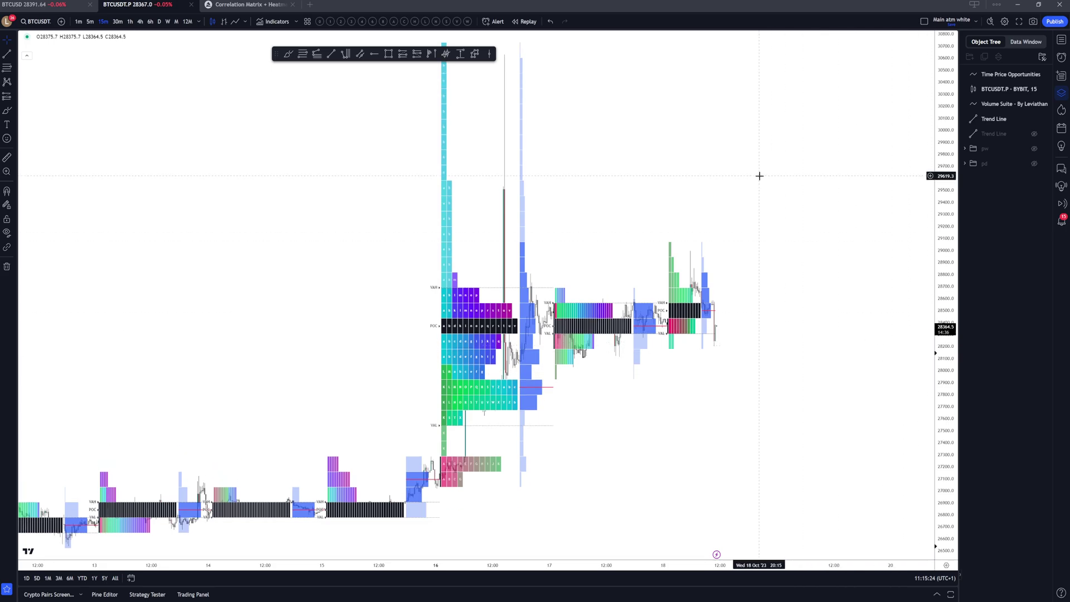
Step: Search the indicator library for tpo and add the Time Price Opportunities indicator to the chart
scroll(764, 178, "up", 5)
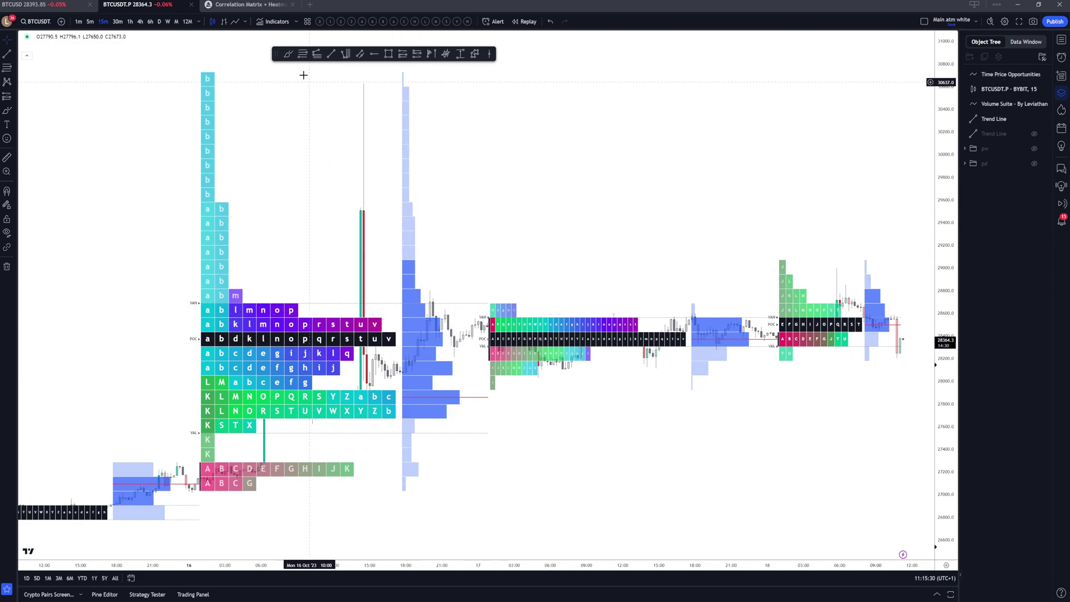
left_click(273, 21)
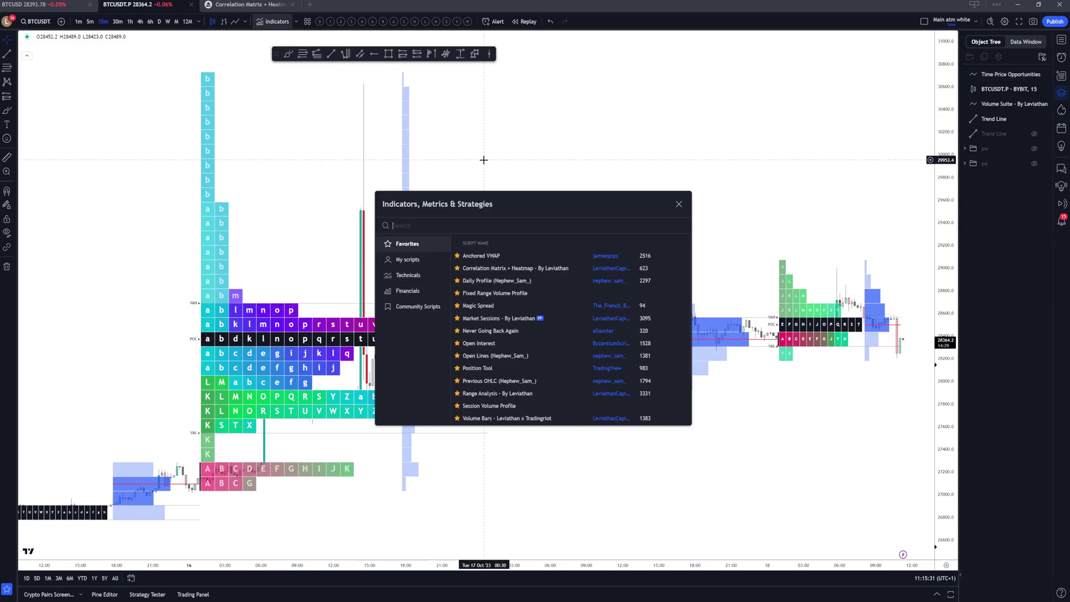
left_click(413, 276)
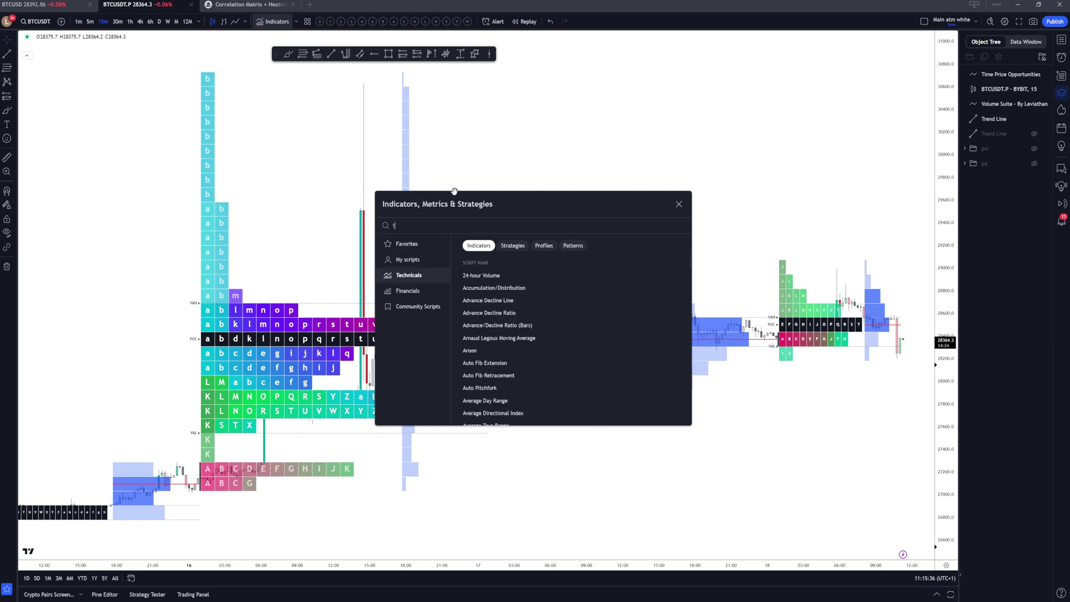
type("po")
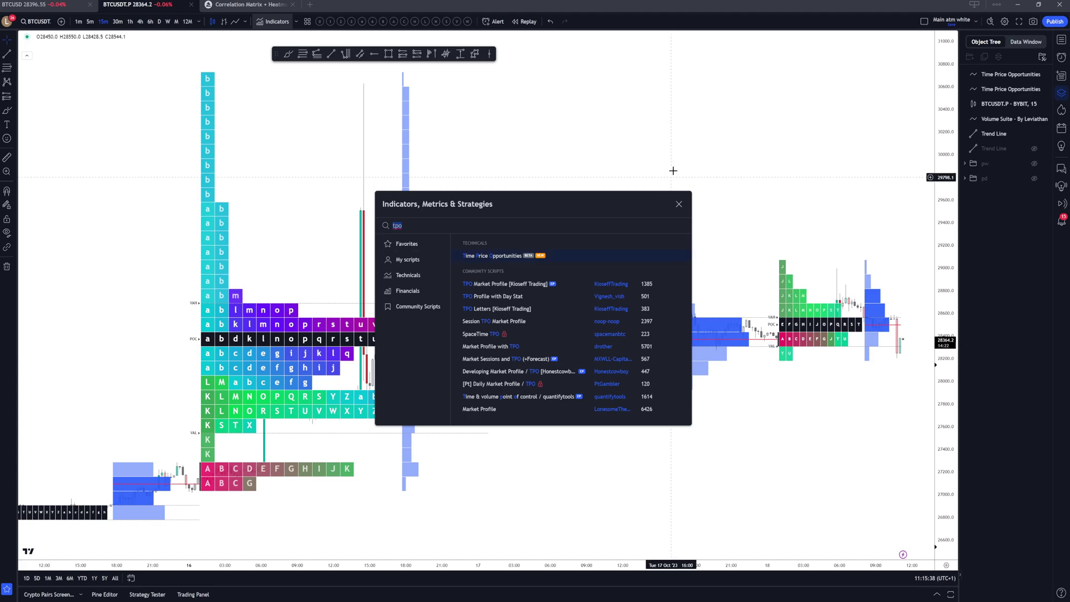
key("Escape")
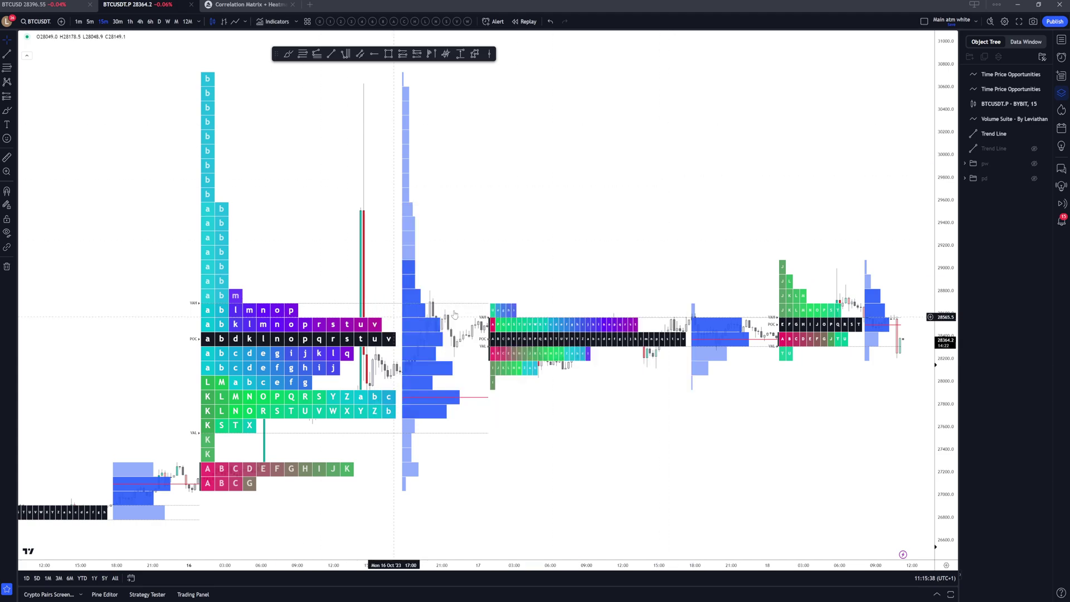
Step: Remove the duplicate Time Price Opportunities indicator and the Volume Suite indicator from the chart
left_click(1046, 89)
left_click(1046, 105)
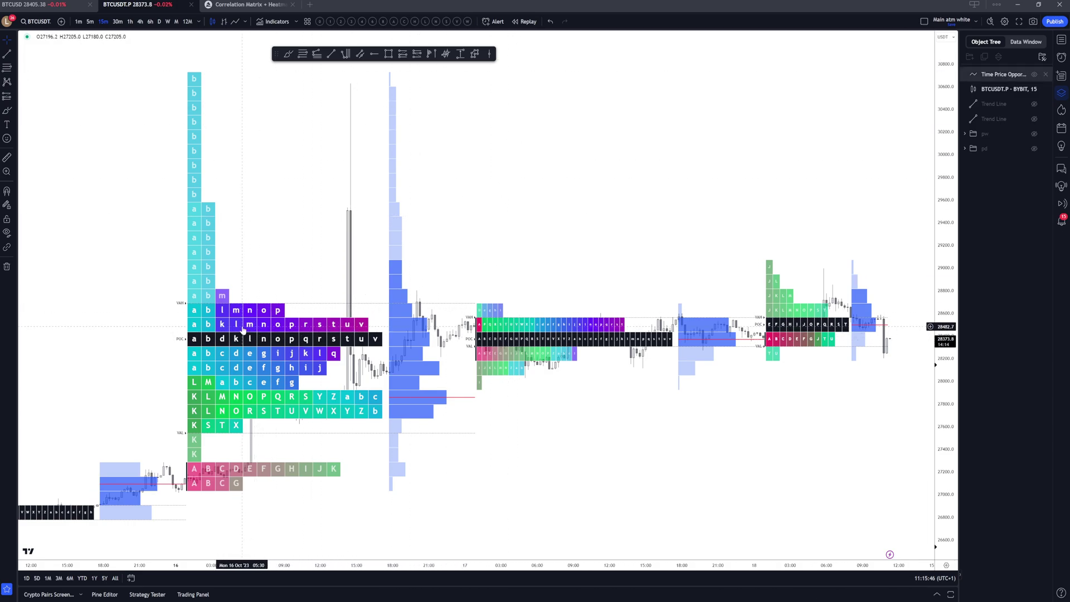
Step: Open the settings of the Time Price Opportunities indicator and move the dialog clear of the 16 October profile
double_click(228, 359)
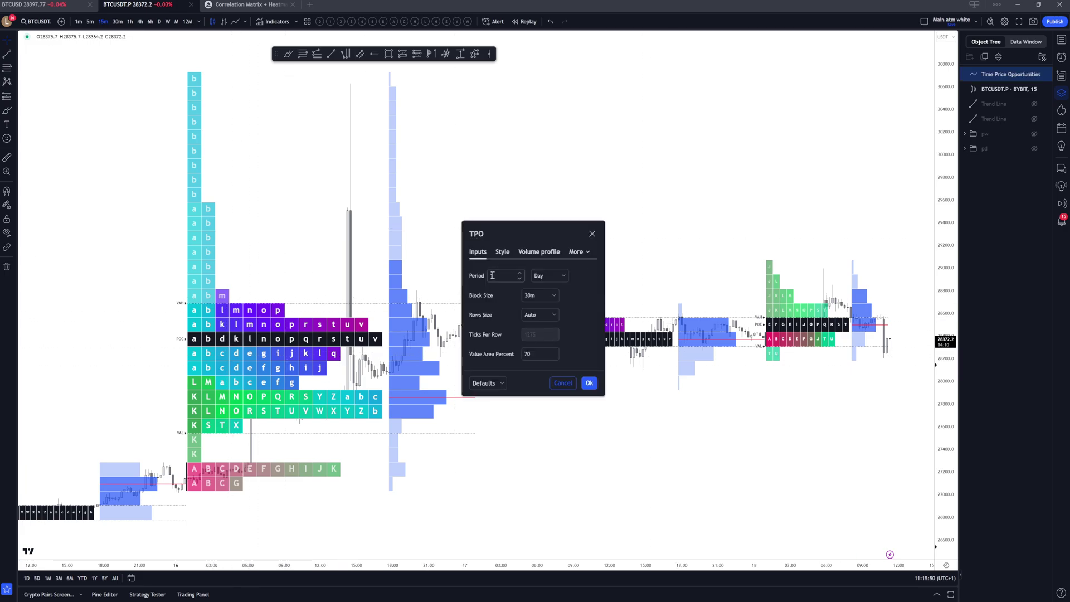
scroll(337, 337, "down", 3)
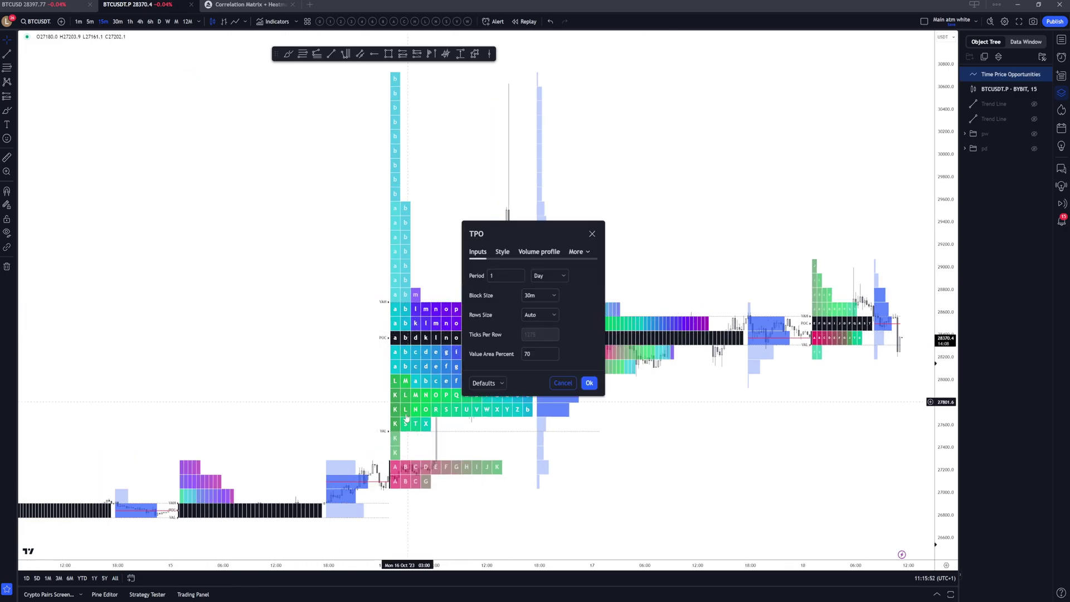
left_click_drag(655, 486, 551, 417)
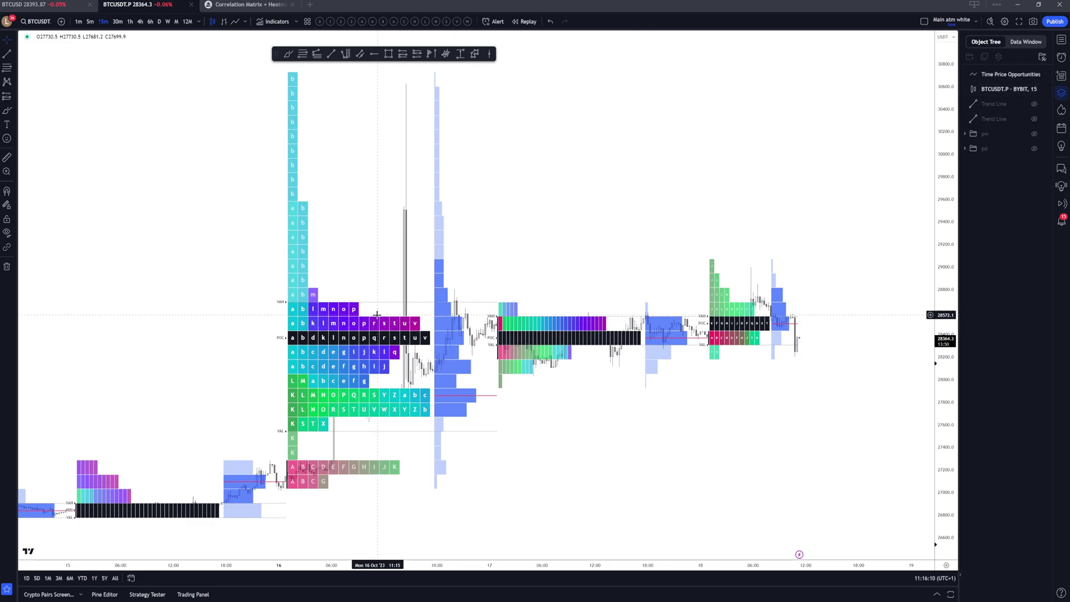
double_click(345, 338)
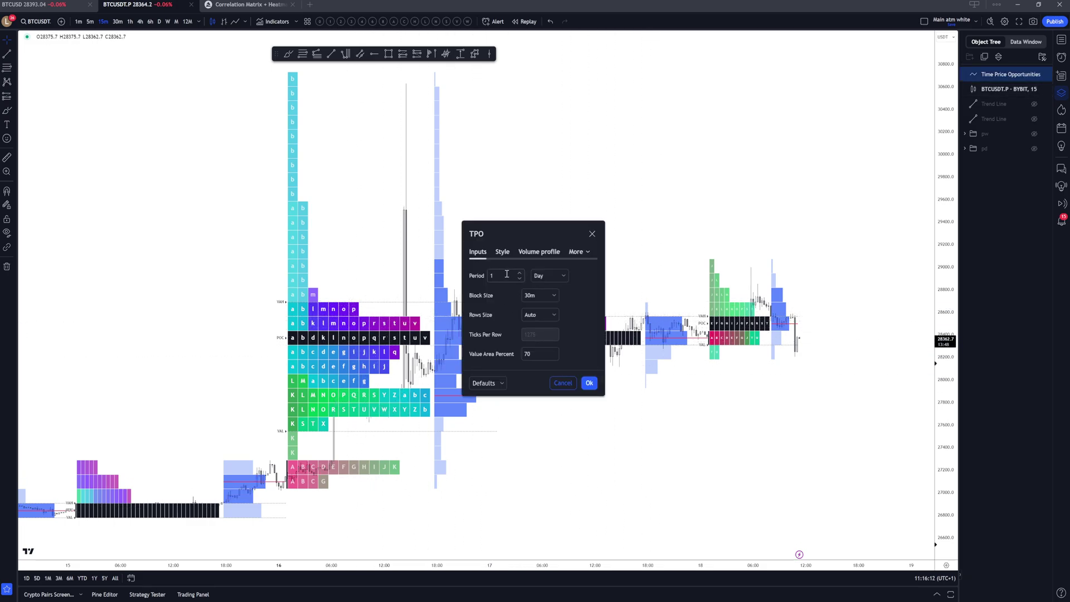
left_click_drag(516, 228, 730, 194)
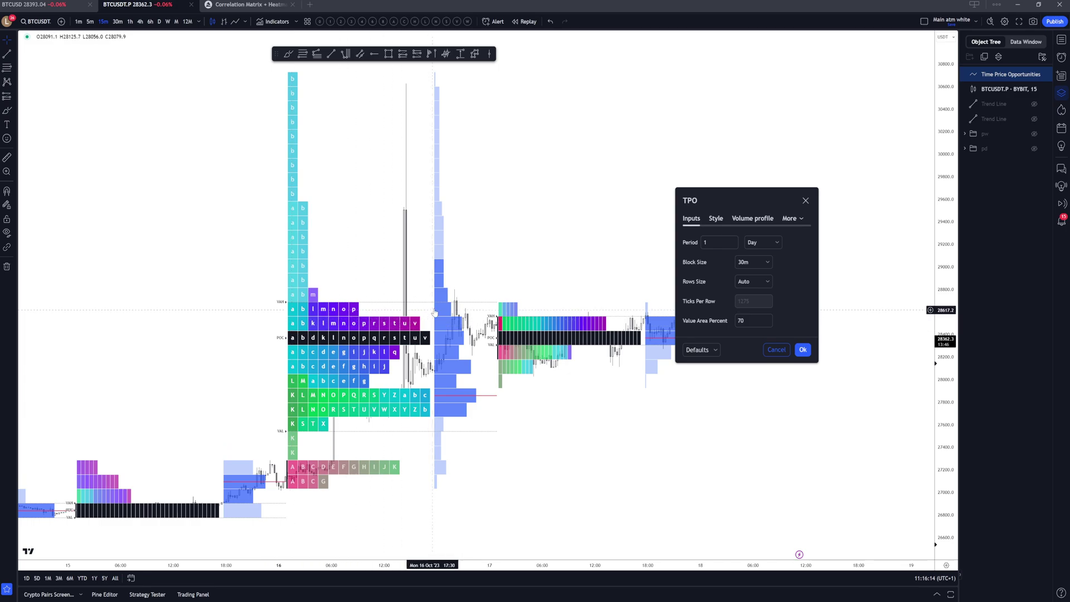
Step: Examine the period and block size options in the TPO inputs
left_click(712, 242)
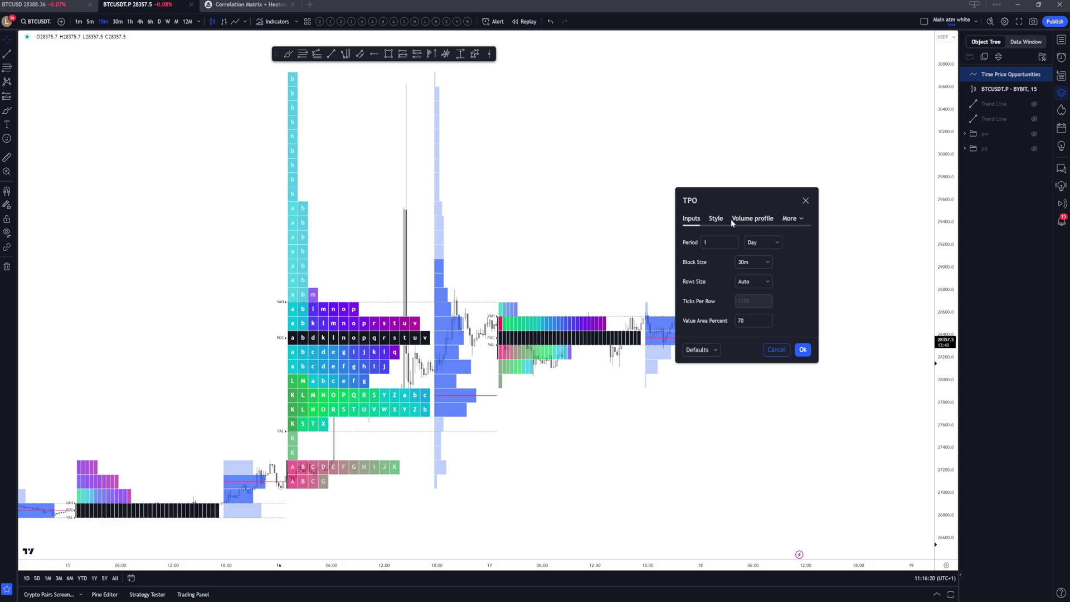
left_click(747, 262)
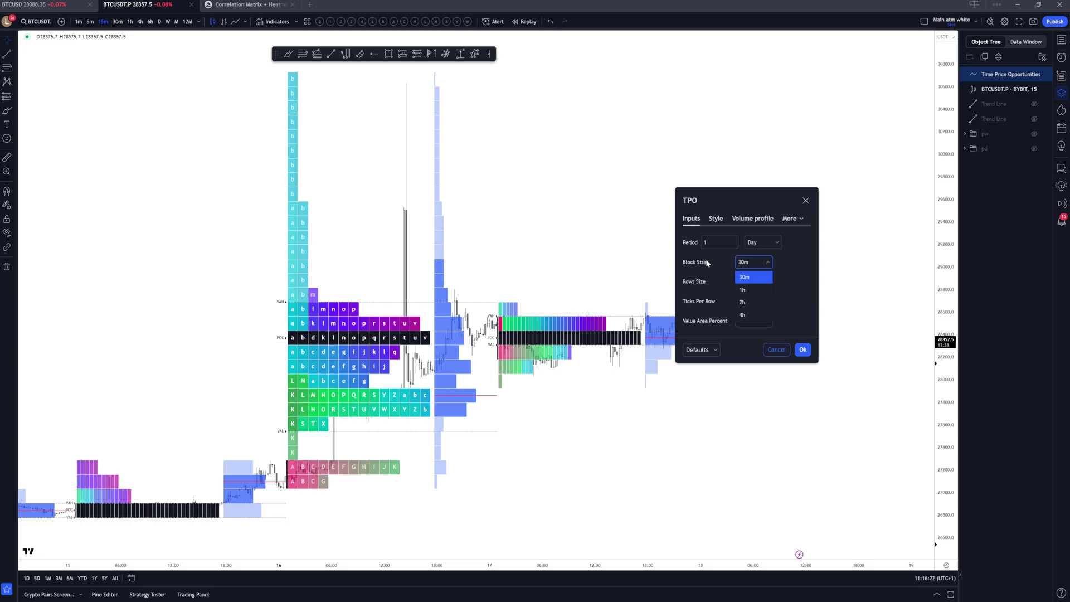
left_click(708, 263)
left_click(742, 261)
left_click(740, 260)
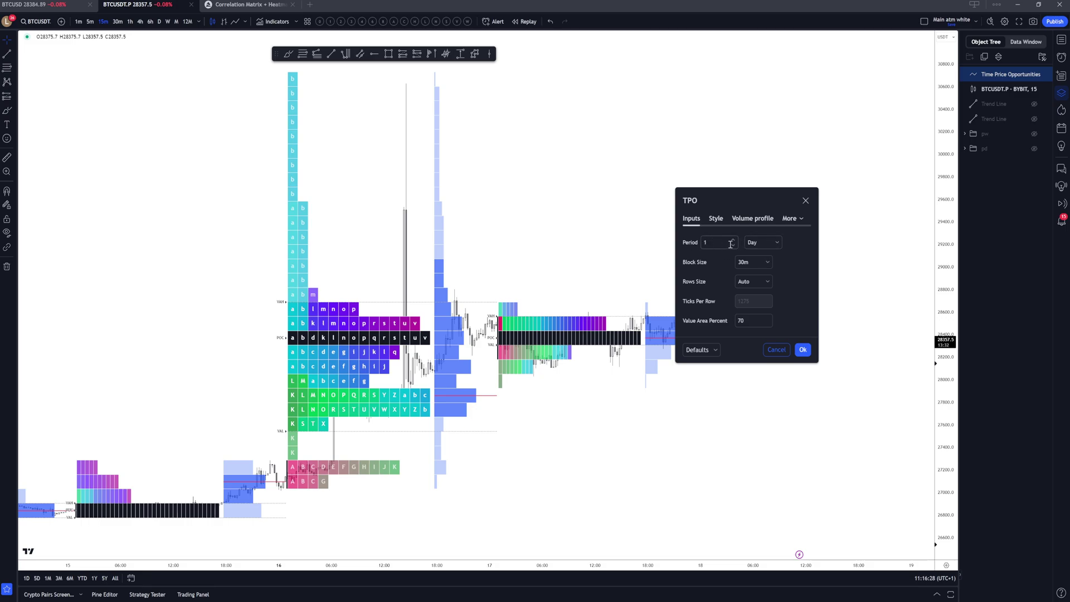
left_click(741, 261)
left_click(724, 266)
Step: Try a 1h block size on the TPO profiles and switch it back to 30m
left_click(742, 262)
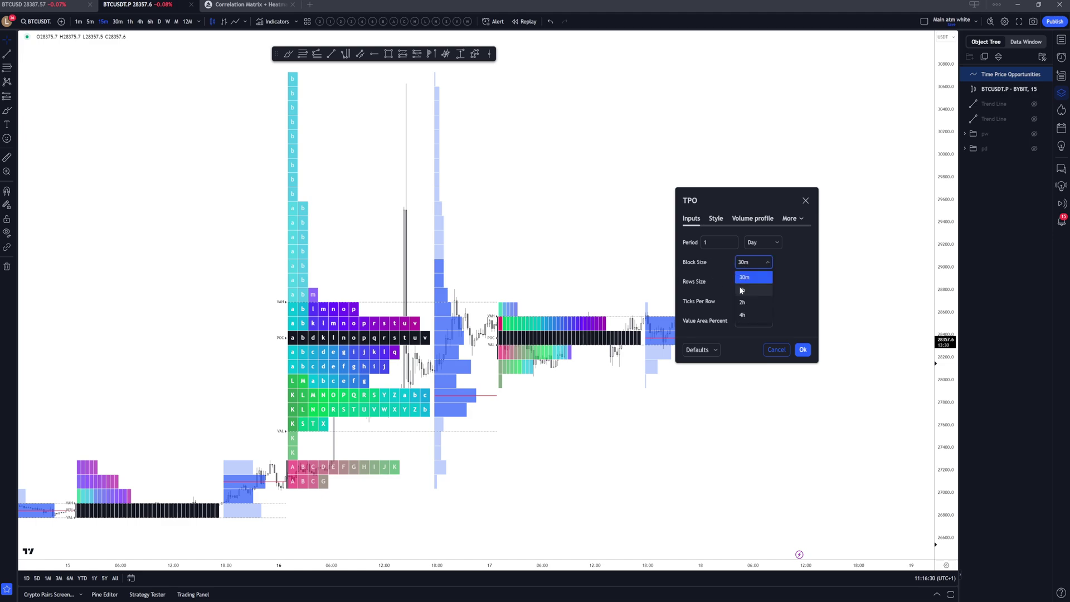
left_click(771, 289)
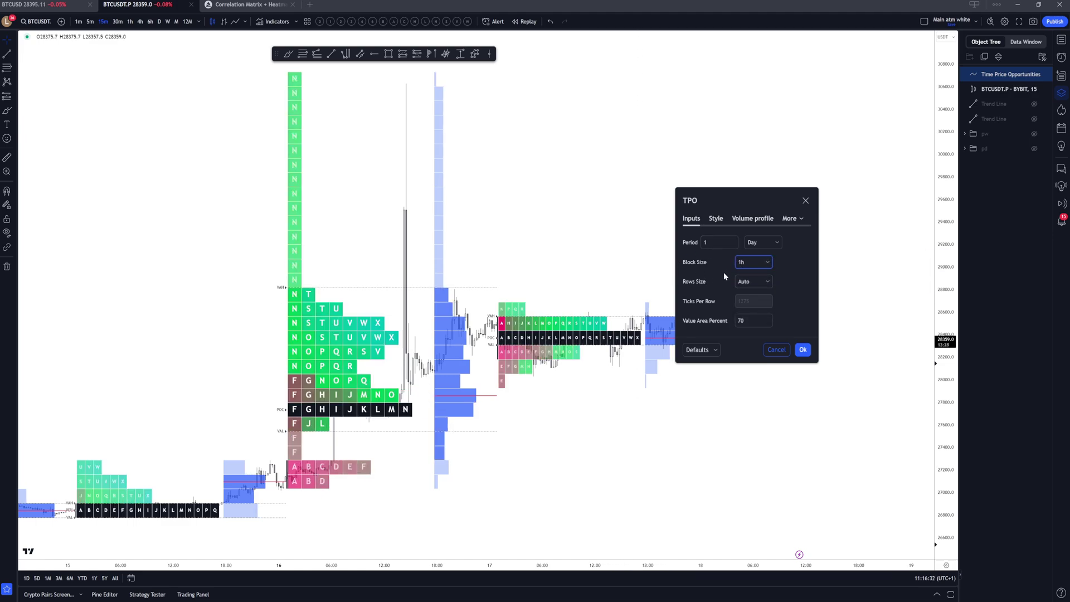
left_click(734, 259)
left_click(744, 276)
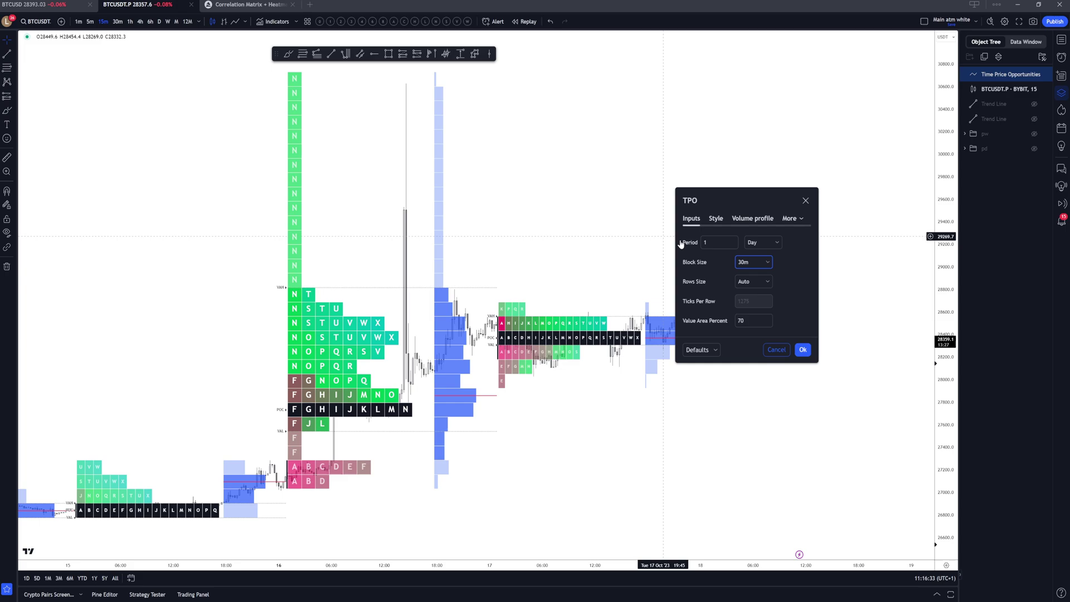
left_click(753, 263)
left_click(751, 263)
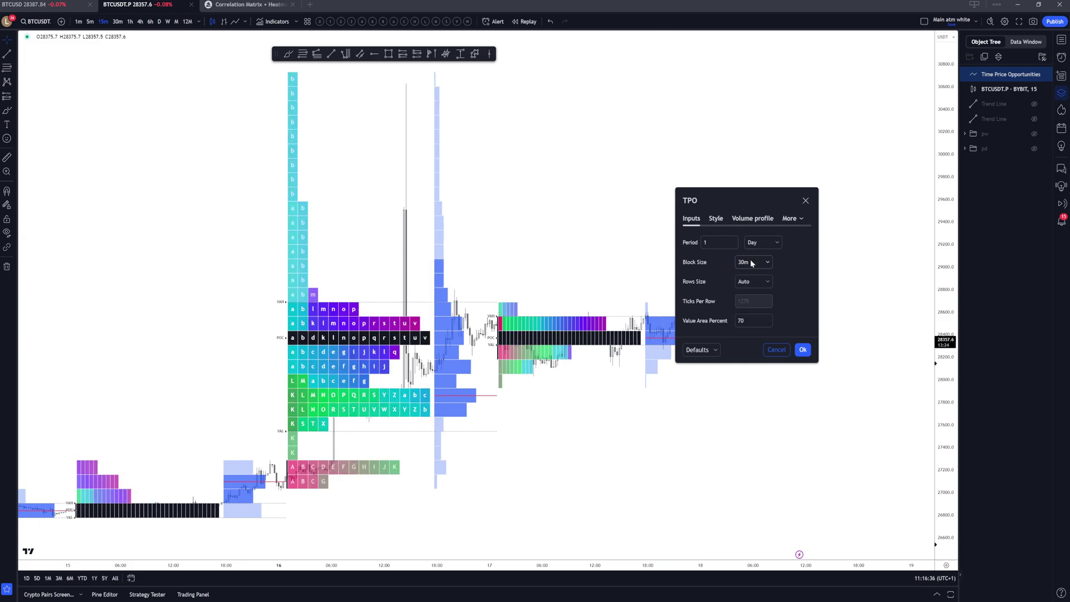
Step: Set the TPO period to 4 days and inspect the merged profiles on the chart
left_click(764, 244)
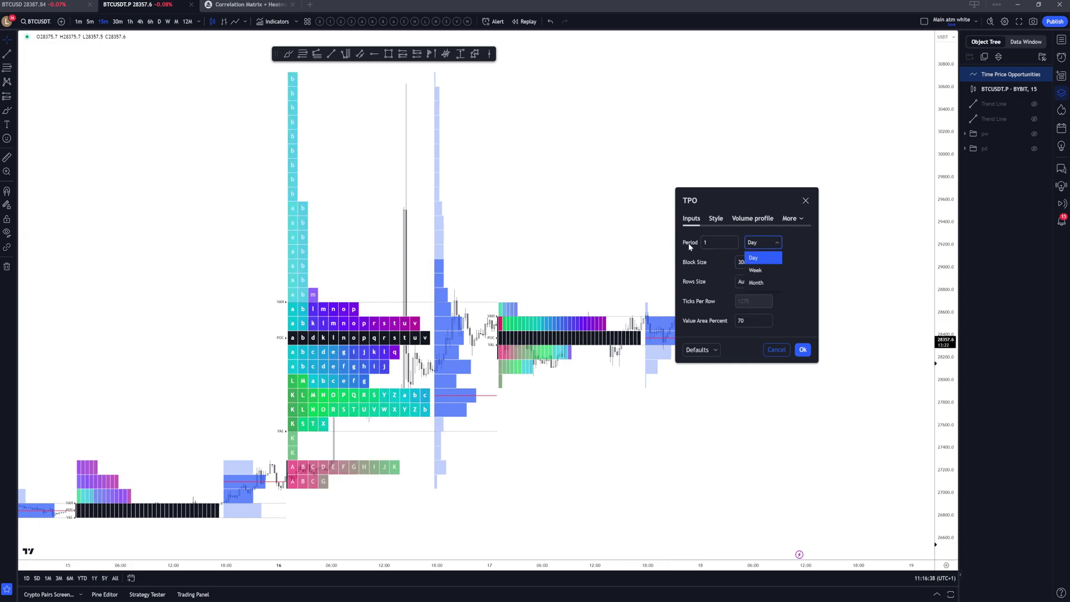
left_click(716, 242)
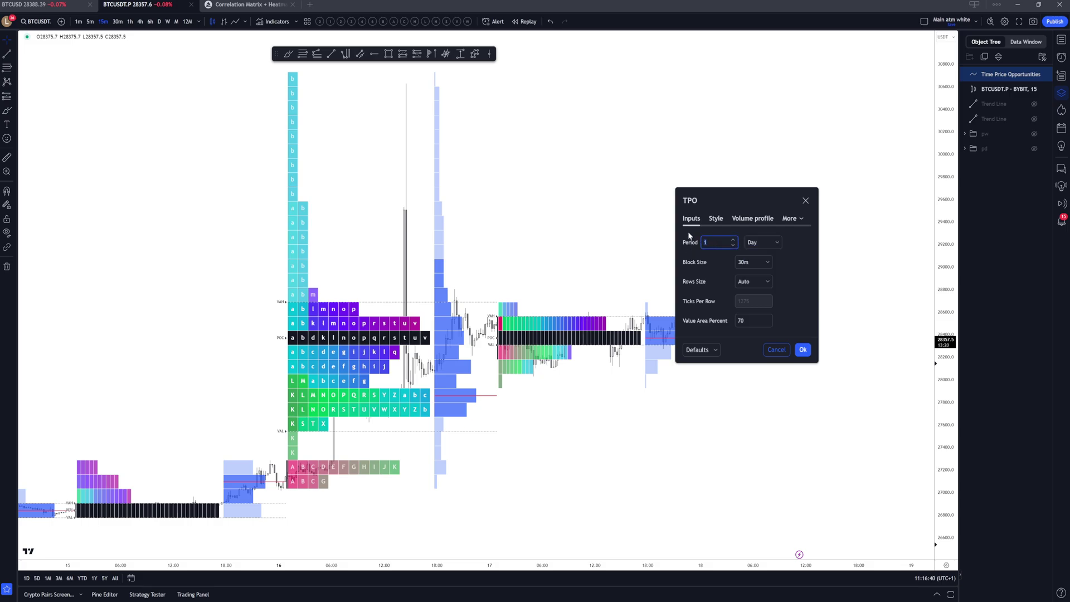
left_click(695, 245)
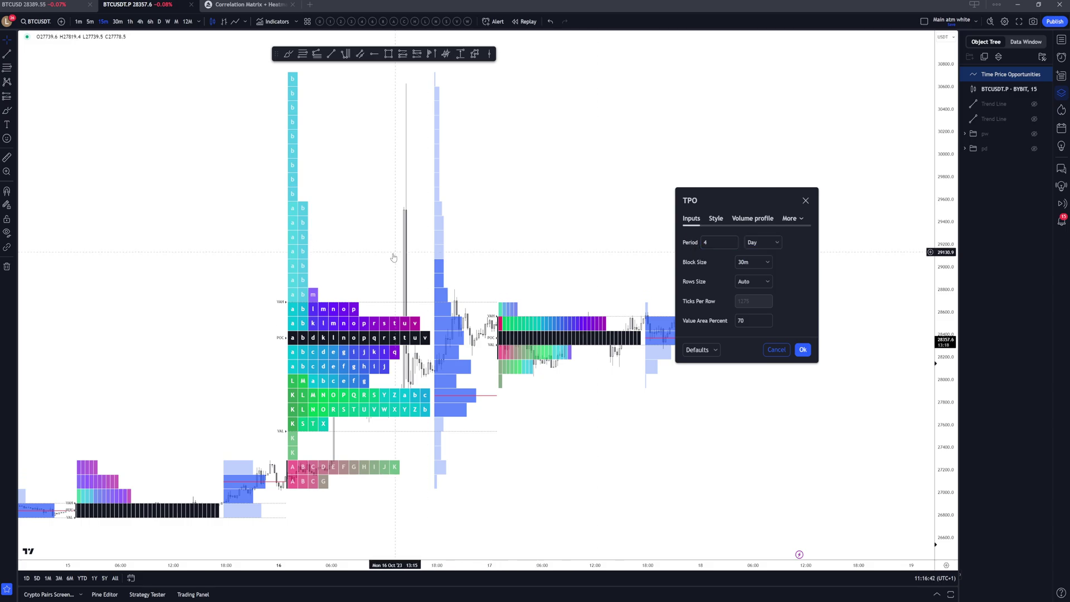
scroll(404, 253, "down", 7)
left_click_drag(503, 264, 440, 265)
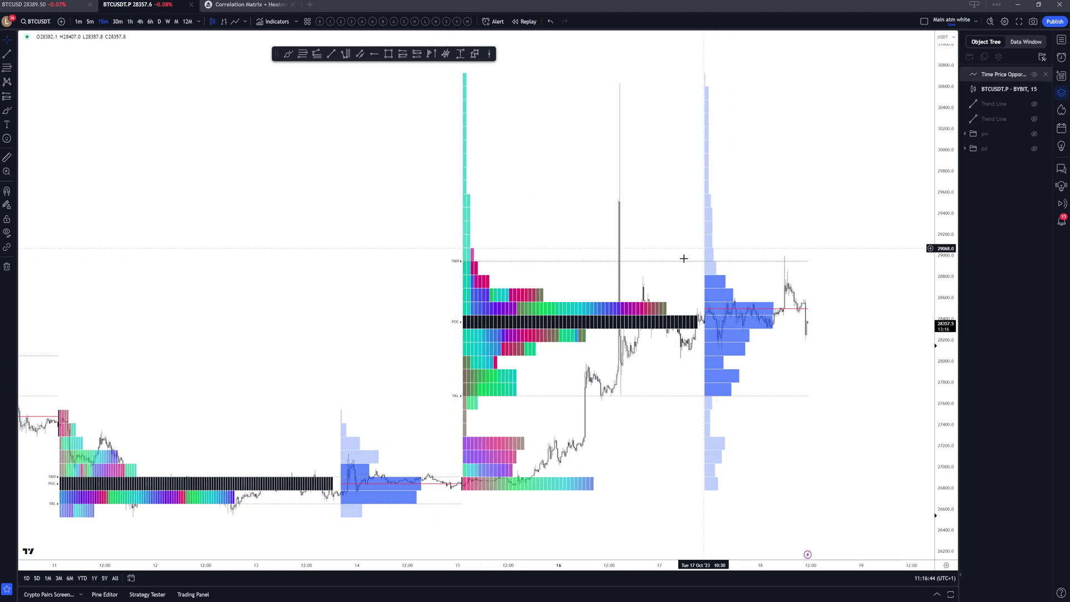
Step: Reopen the TPO settings and set the period to 1 week with a 4h block size
double_click(586, 320)
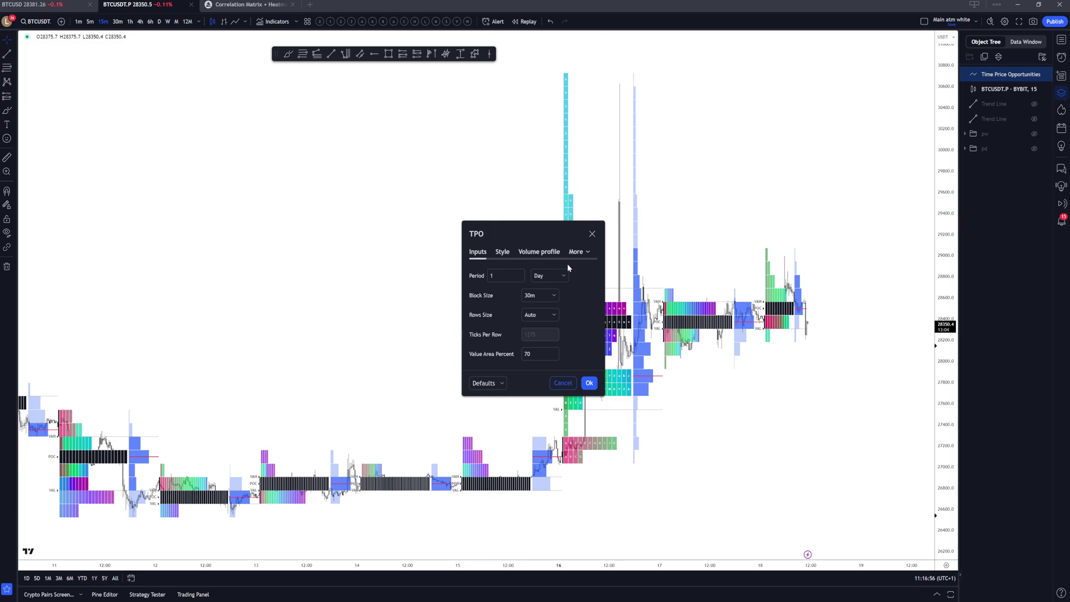
left_click(547, 275)
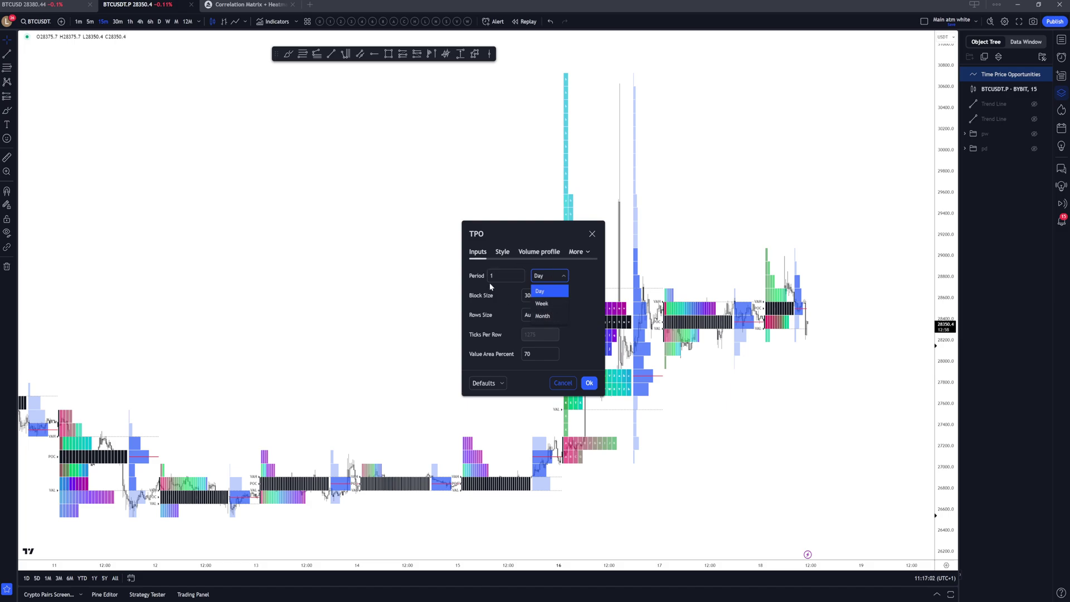
left_click(514, 262)
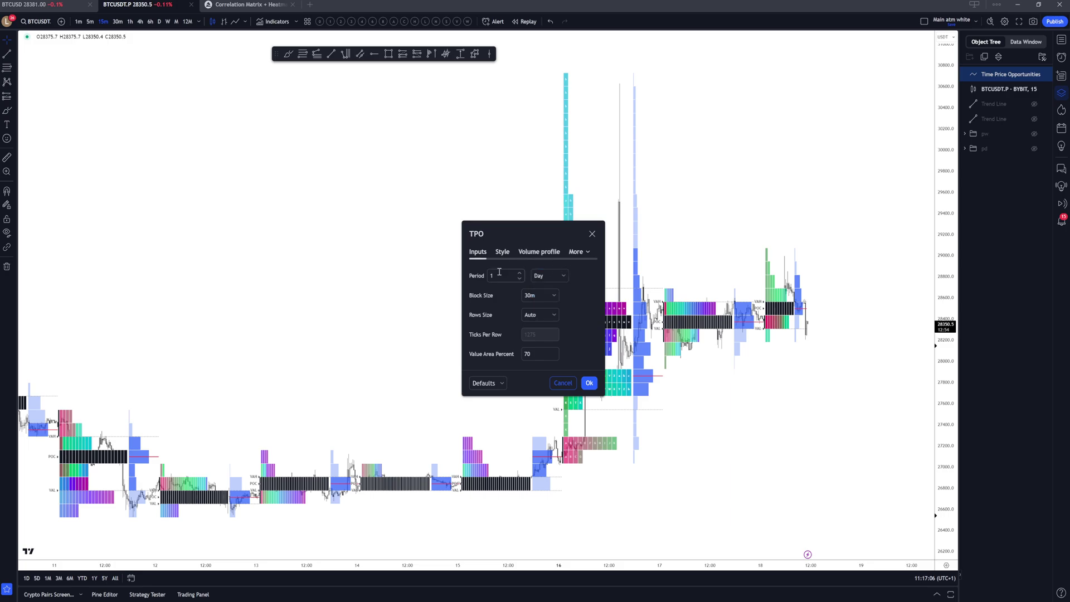
left_click(547, 276)
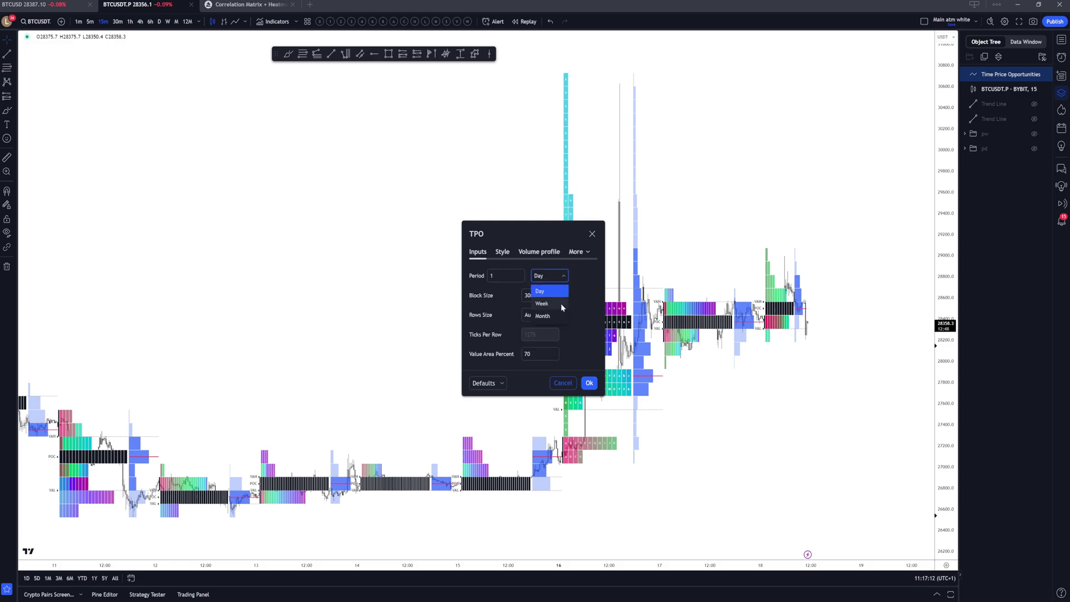
left_click(560, 303)
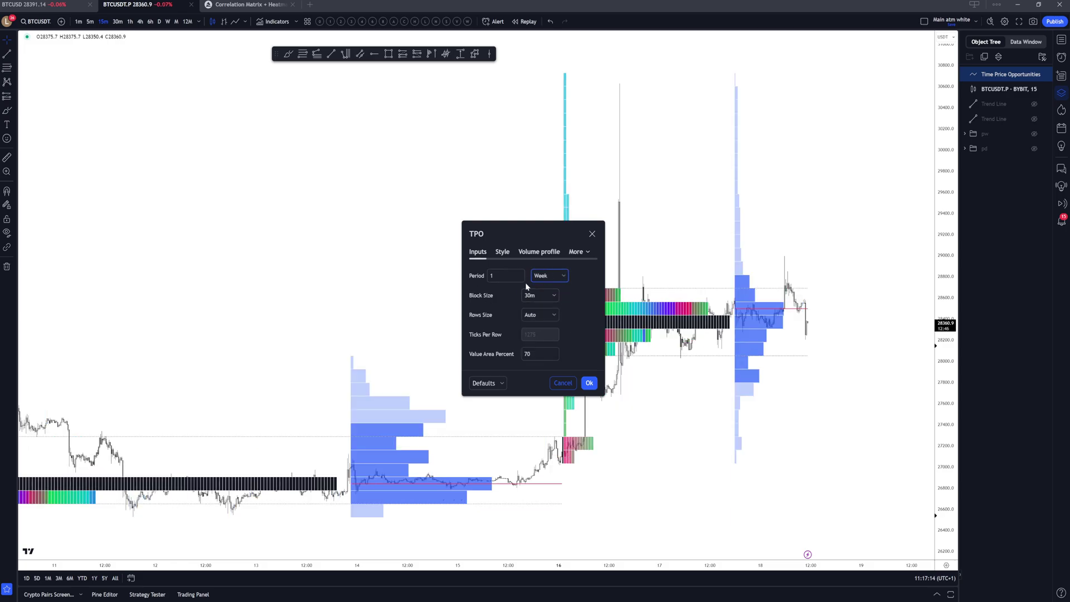
left_click(530, 295)
left_click(529, 348)
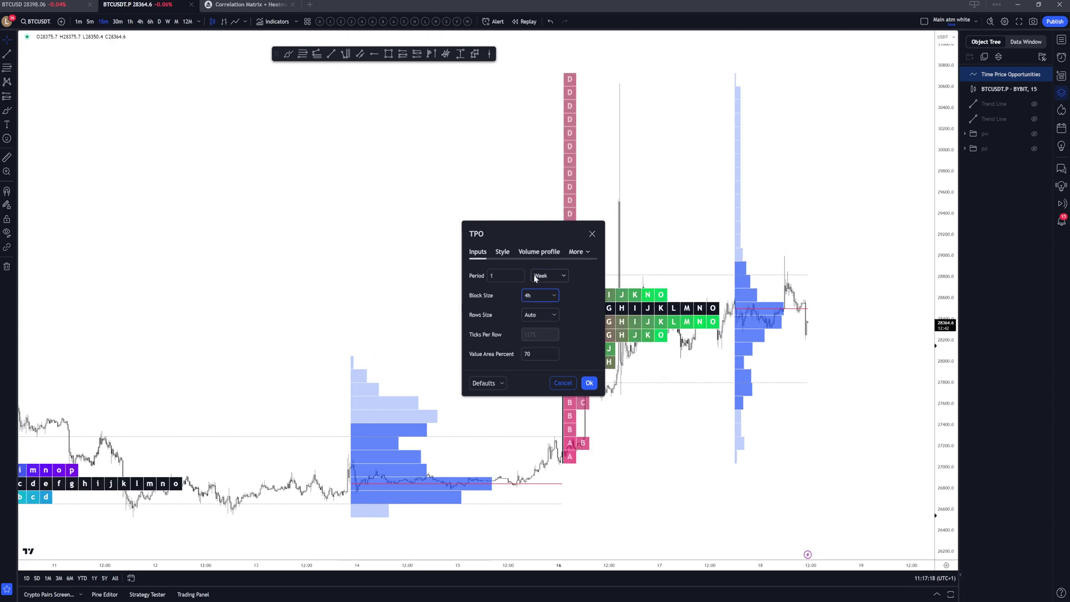
Step: Set the TPO period to 1 month and look through the available block sizes
left_click(549, 315)
left_click(538, 295)
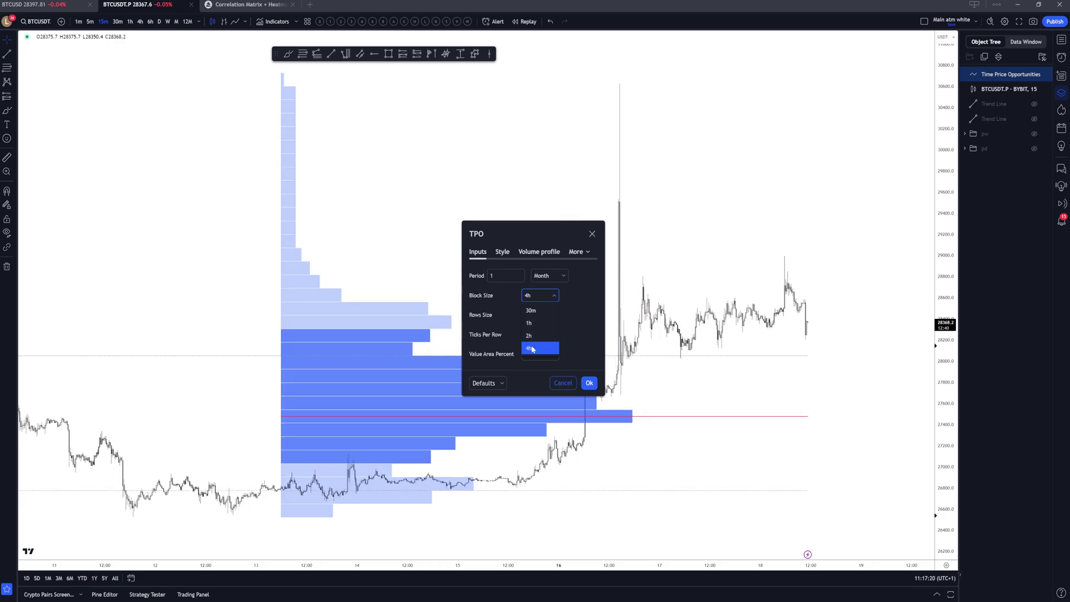
left_click(568, 316)
left_click(551, 277)
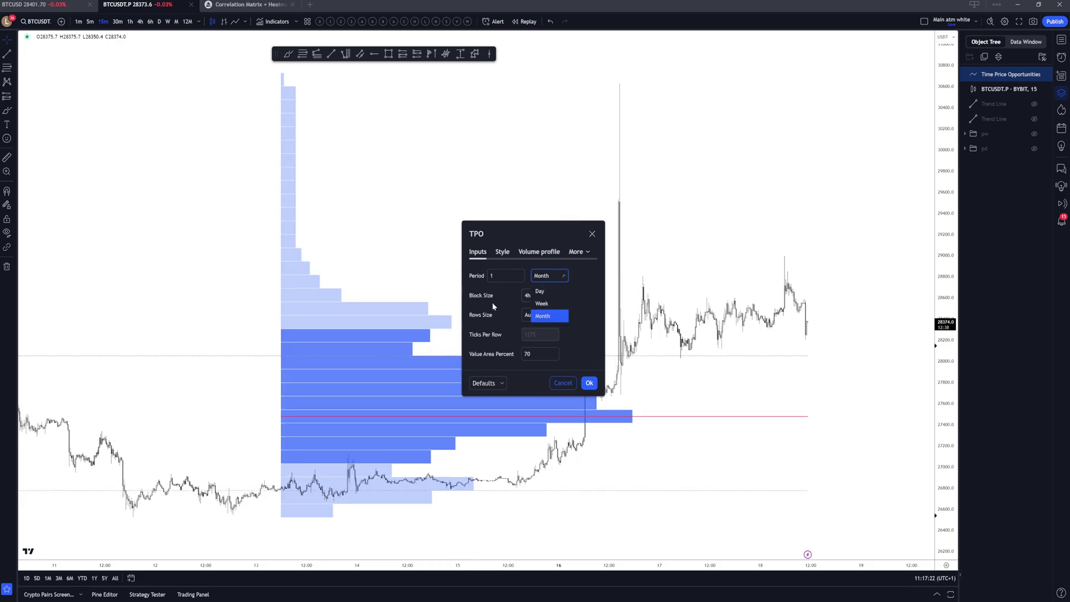
left_click(543, 315)
left_click(538, 294)
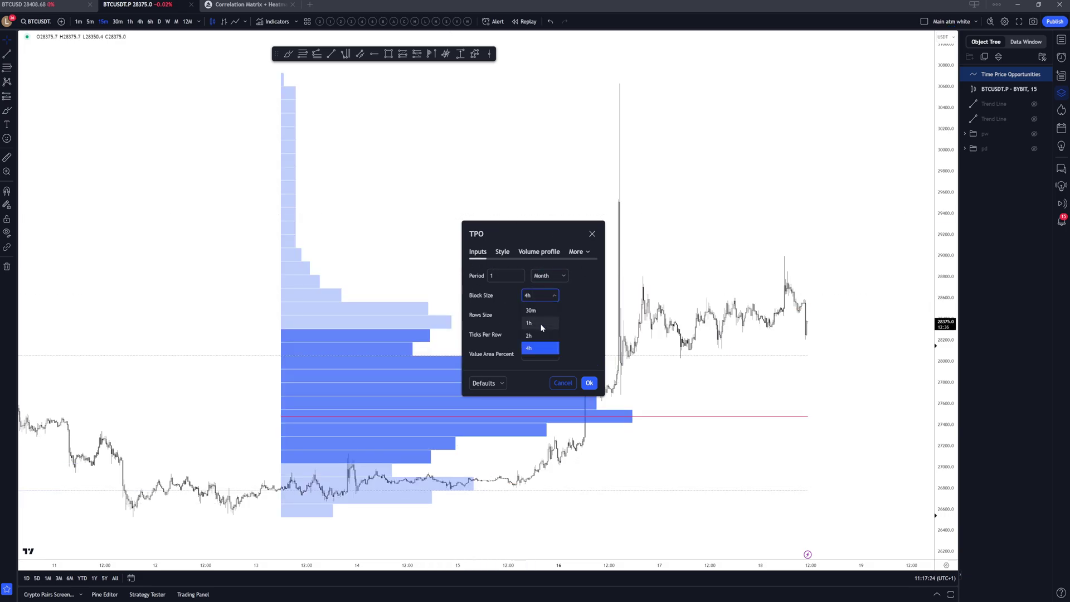
left_click(576, 312)
Step: Set the TPO period back to 1 day and the block size to 30m
left_click(549, 276)
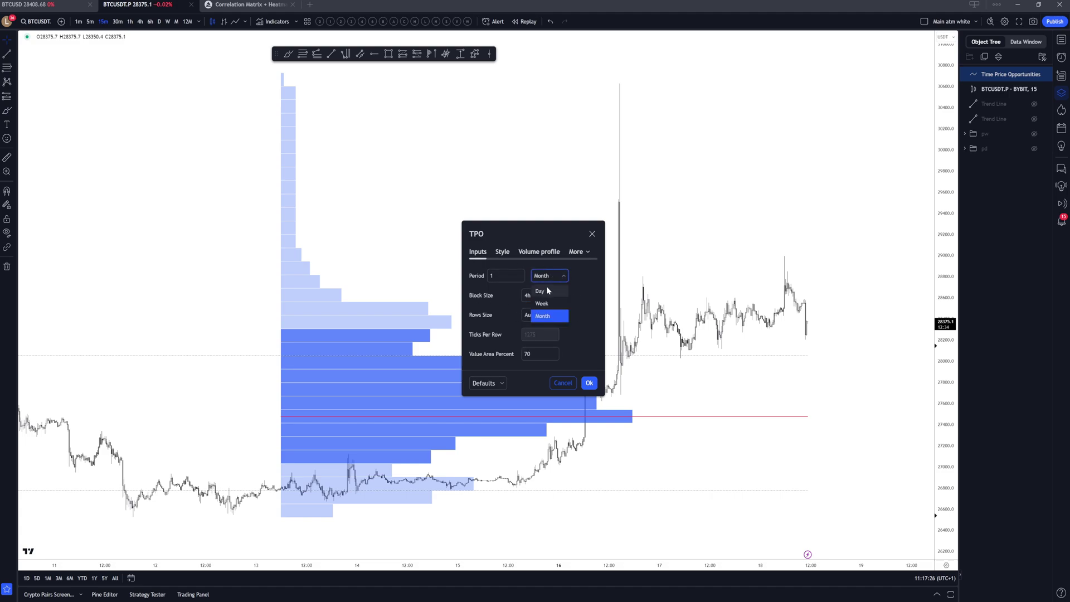
left_click(546, 286)
left_click(550, 297)
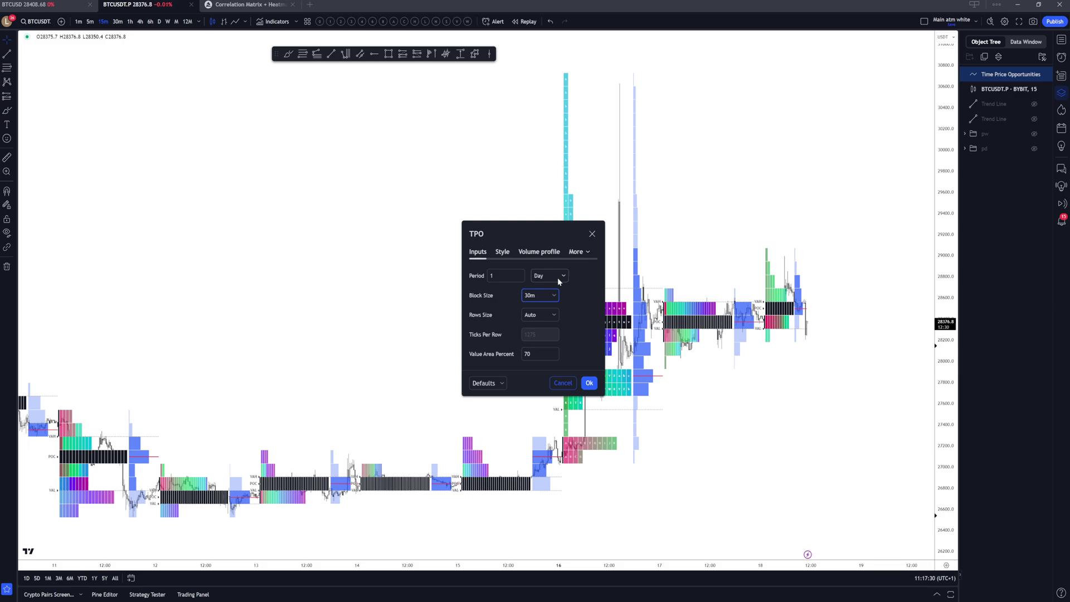
left_click(571, 312)
Step: Switch the TPO rows size from Auto to Manual and return to the chart
left_click(545, 317)
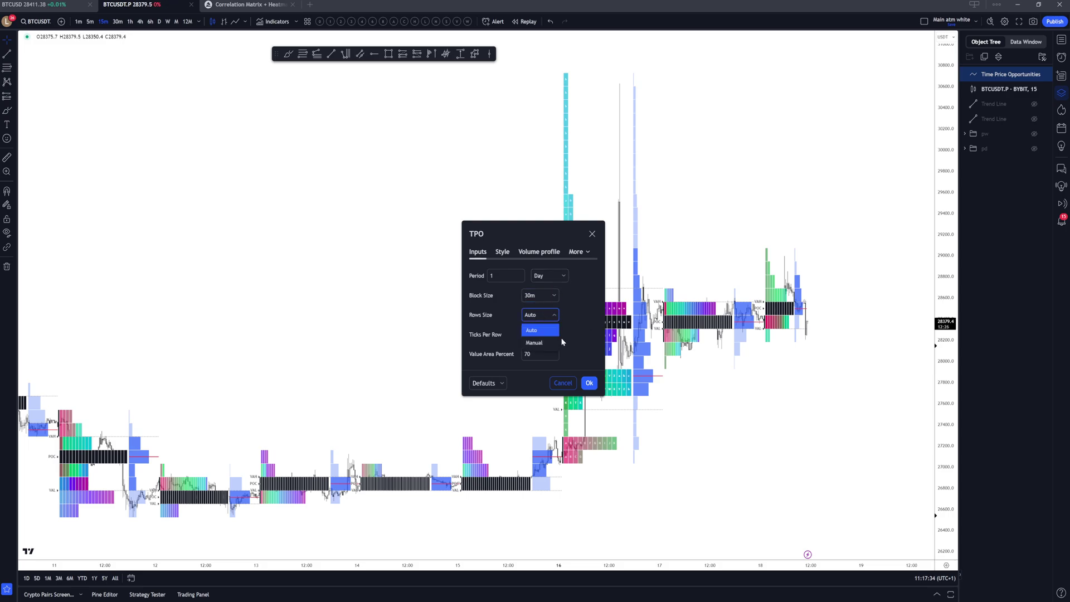
left_click(561, 342)
scroll(707, 212, "up", 3)
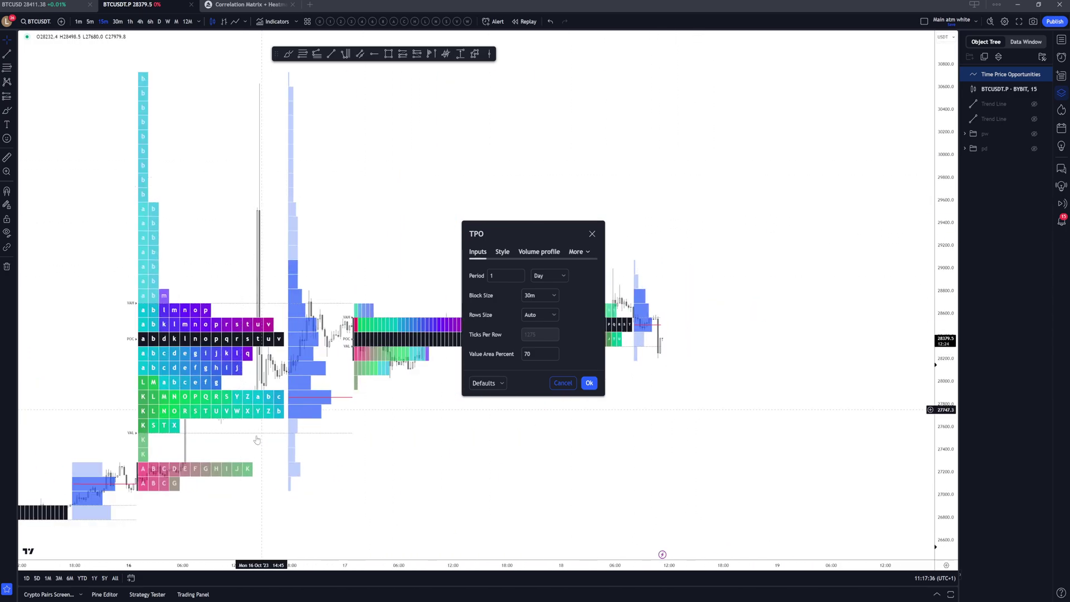
left_click(529, 314)
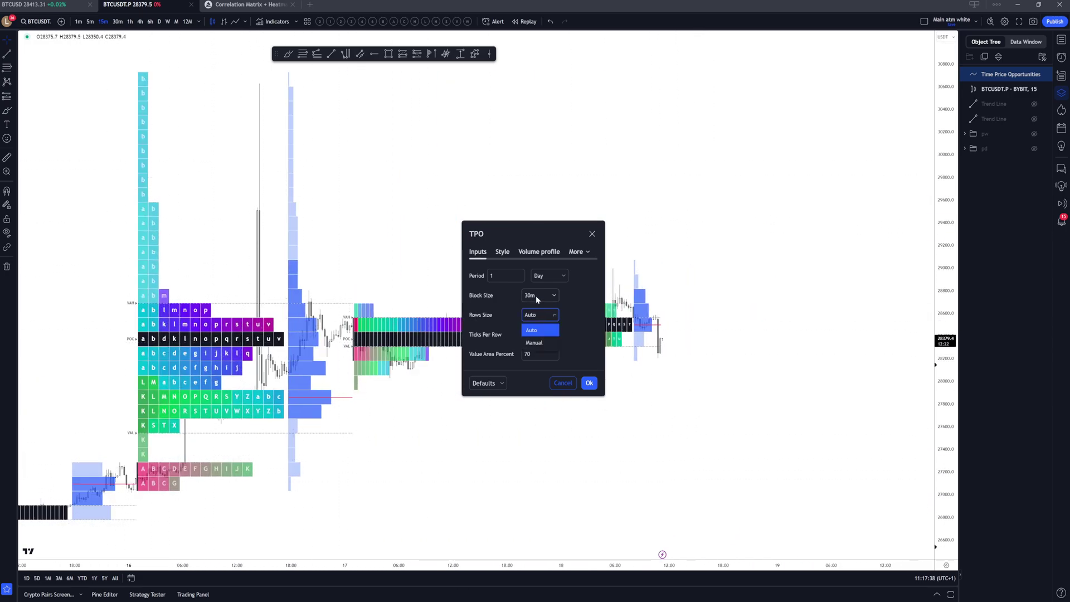
left_click(553, 342)
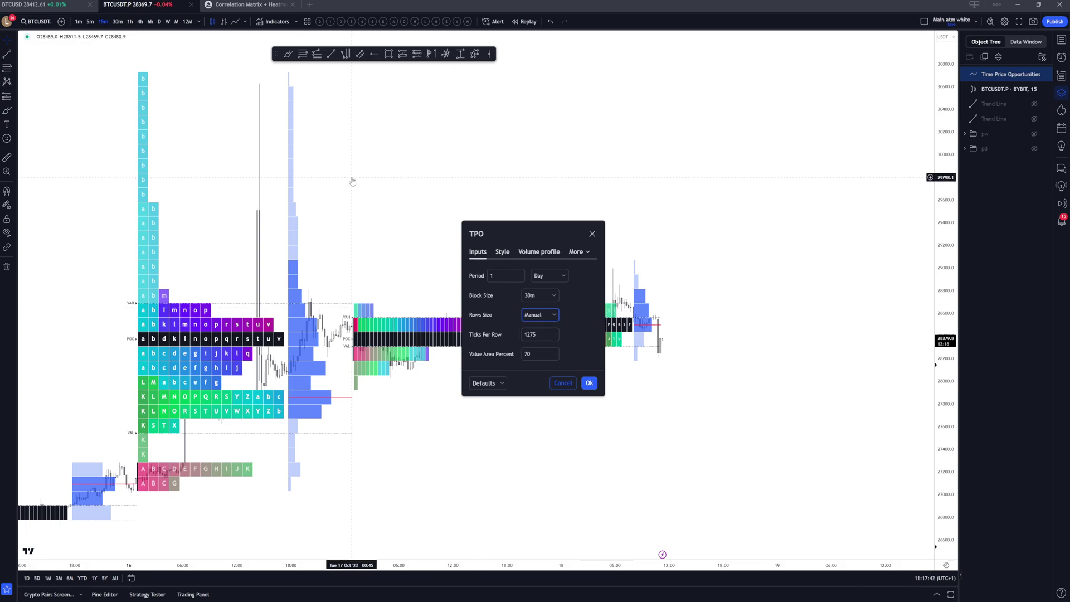
left_click_drag(316, 177, 439, 256)
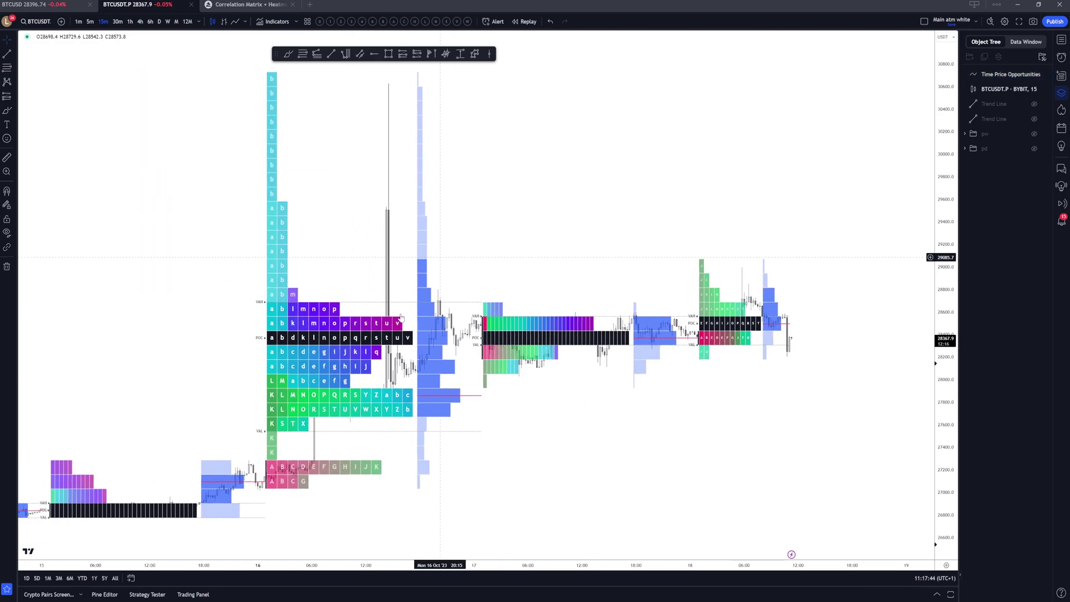
Step: Reopen the TPO settings and set the ticks per row to 120
scroll(440, 256, "up", 2)
left_click_drag(251, 245, 419, 220)
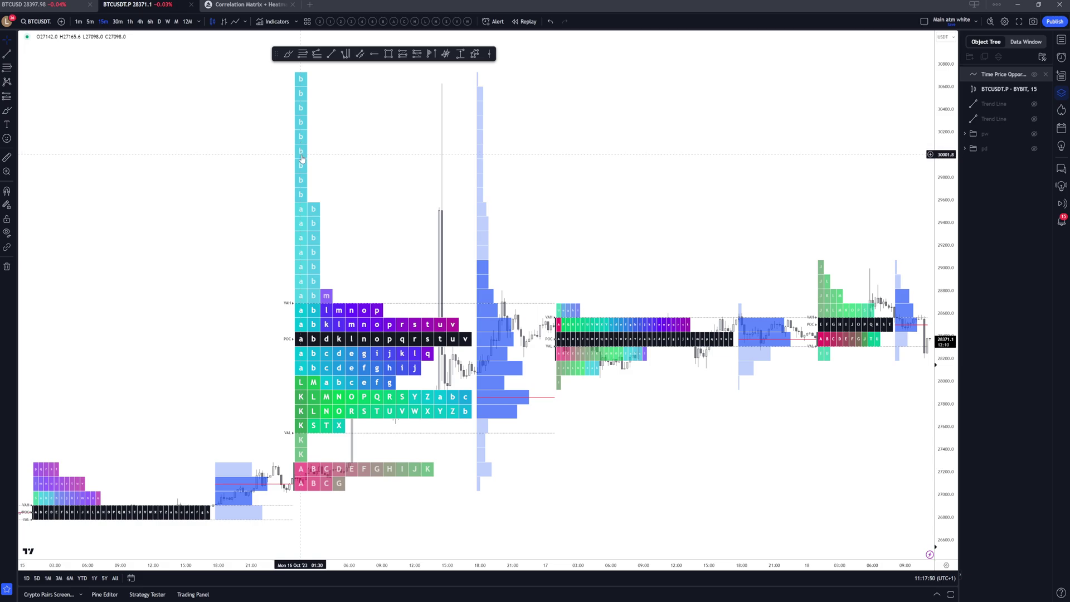
left_click(310, 187)
double_click(361, 340)
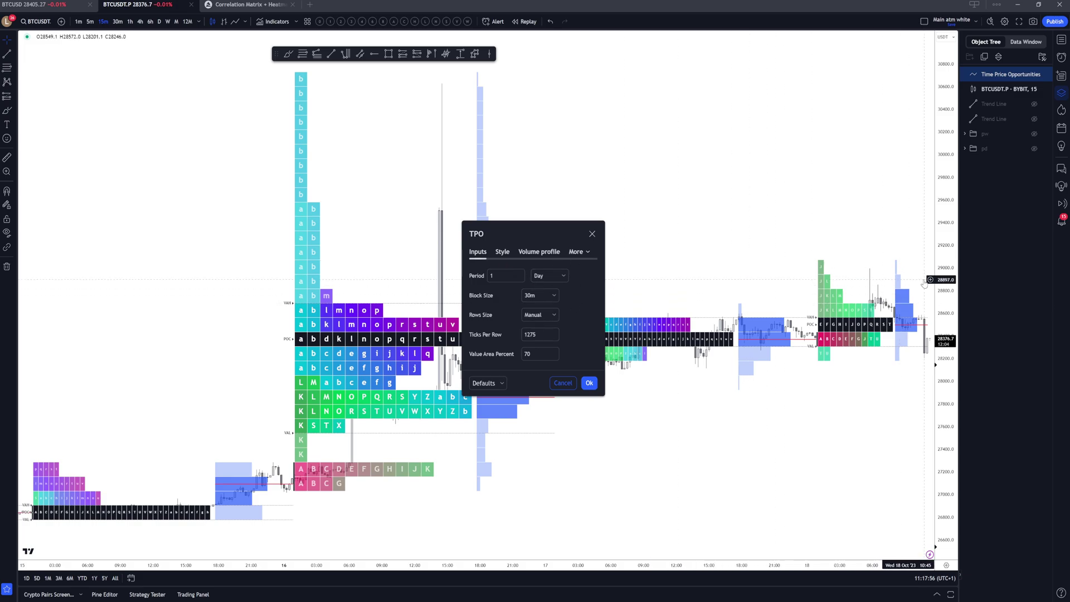
left_click_drag(524, 332, 547, 334)
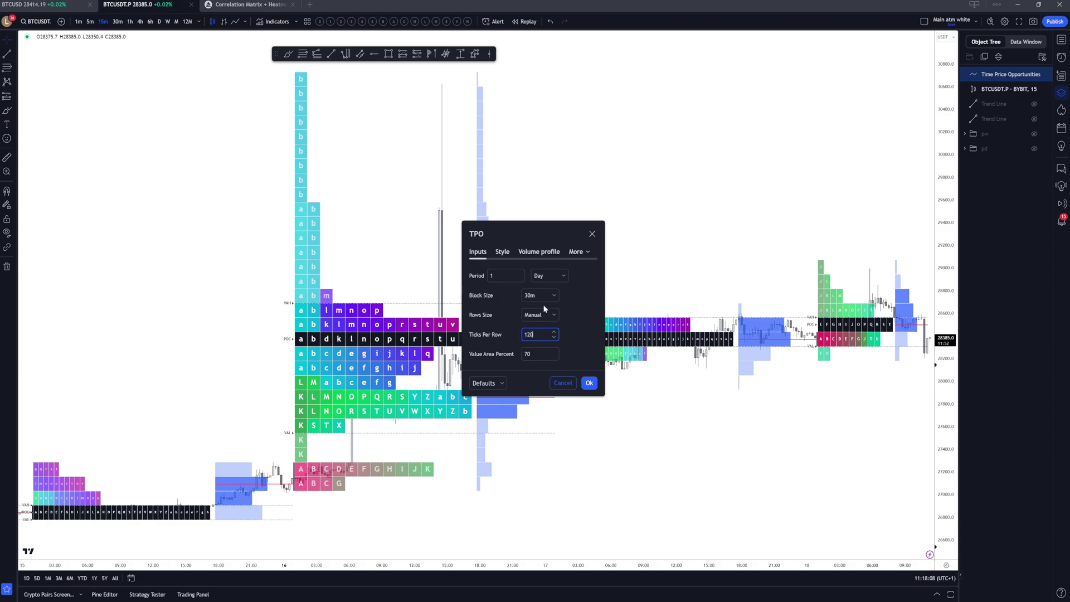
left_click(577, 337)
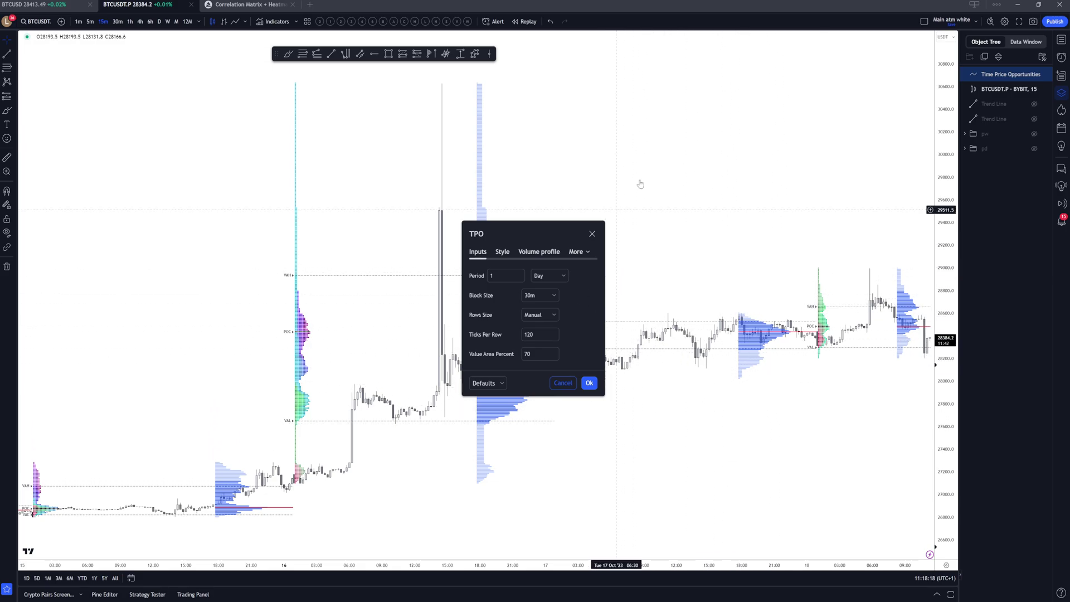
Step: Examine the finer-grained TPO and volume profiles for 16 to 18 October on the chart
left_click_drag(938, 381, 939, 213)
scroll(425, 301, "up", 2)
left_click_drag(431, 257, 476, 168)
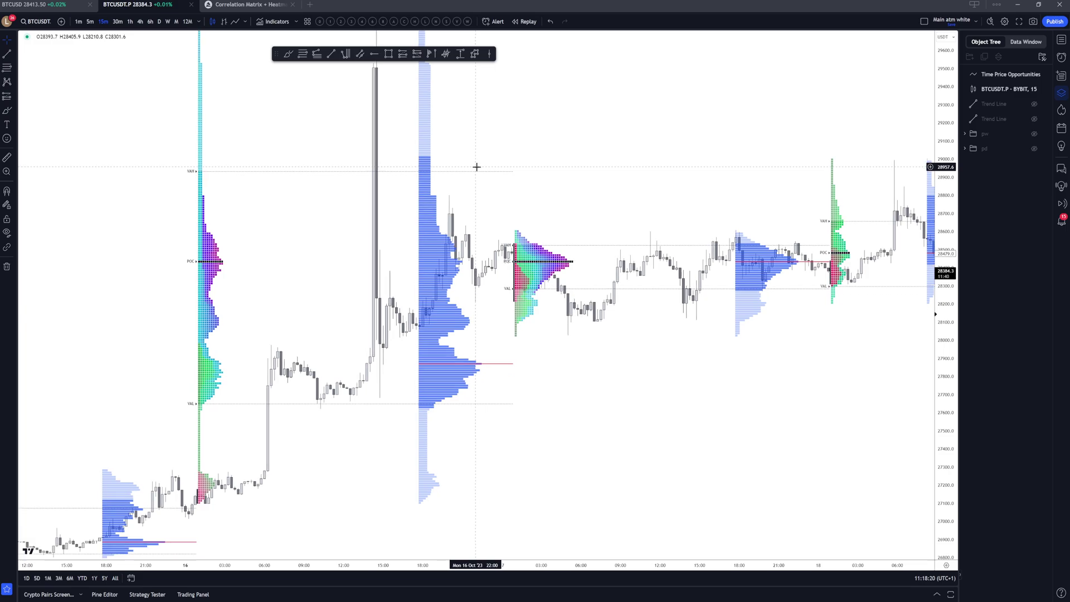
scroll(446, 240, "up", 3)
left_click_drag(429, 304, 627, 294)
left_click_drag(154, 218, 496, 321)
scroll(585, 301, "up", 5)
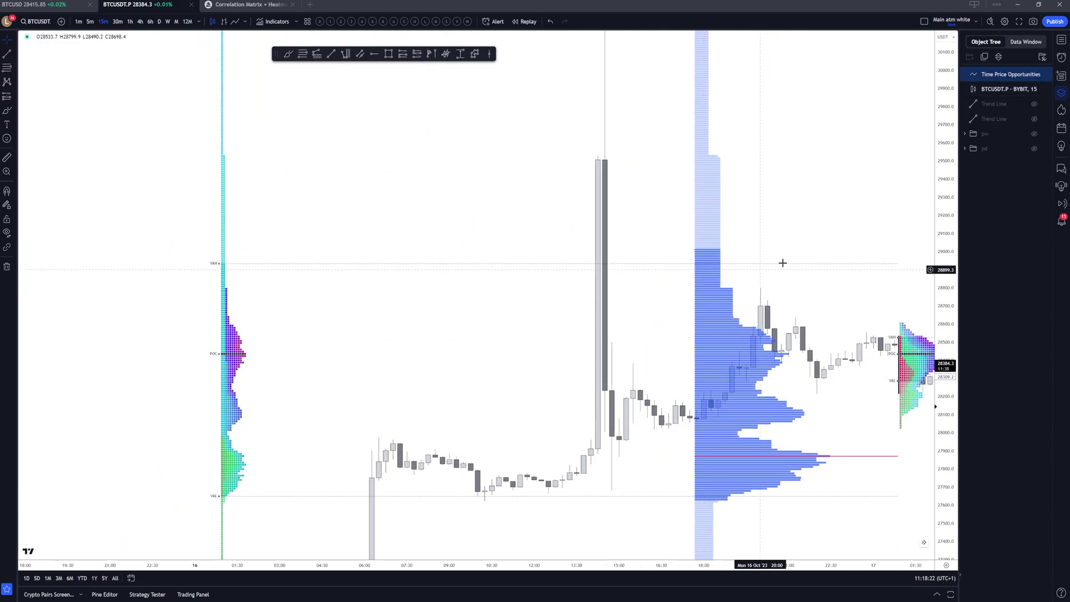
left_click_drag(897, 345, 512, 297)
scroll(551, 355, "up", 1)
left_click_drag(949, 375, 947, 222)
left_click_drag(677, 167, 410, 167)
left_click_drag(688, 360, 563, 352)
scroll(563, 352, "down", 5)
scroll(616, 286, "right", 5)
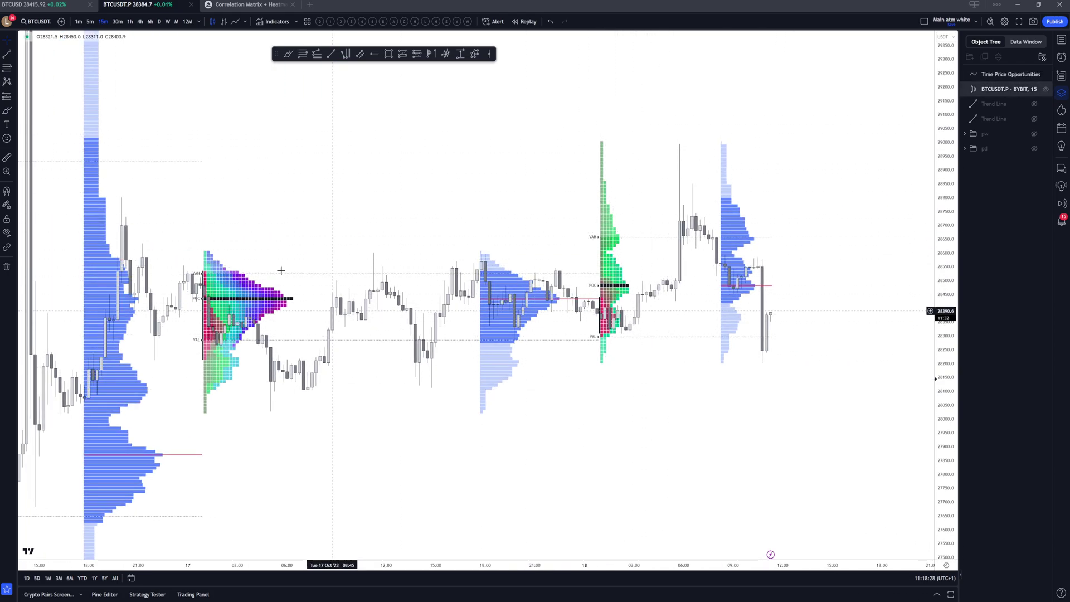
Step: Reopen the TPO settings and try 160 and 250 ticks per row
left_click(237, 301)
double_click(237, 302)
left_click(538, 333)
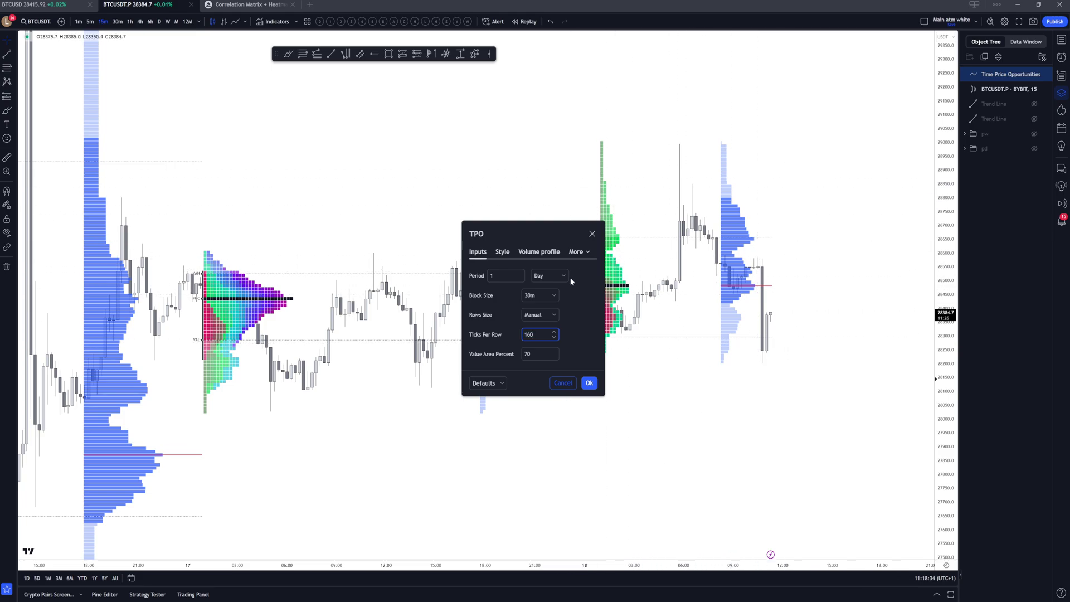
scroll(527, 333, "down", 1)
type("250")
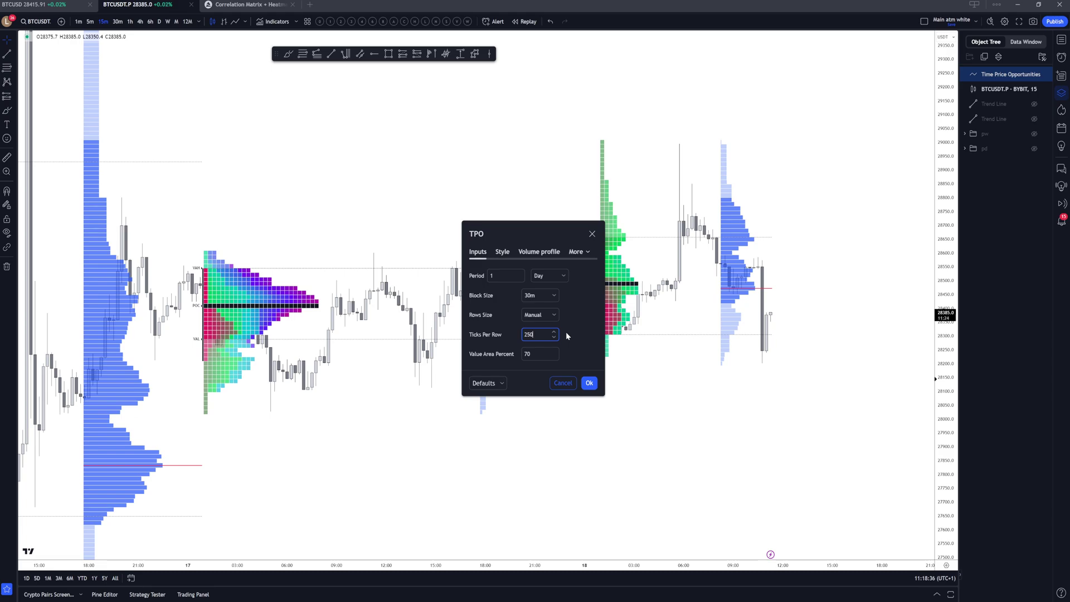
Step: Set the TPO rows size back to Auto and inspect the profiles on the chart
left_click(540, 315)
left_click(536, 330)
left_click(382, 197)
scroll(463, 306, "down", 7)
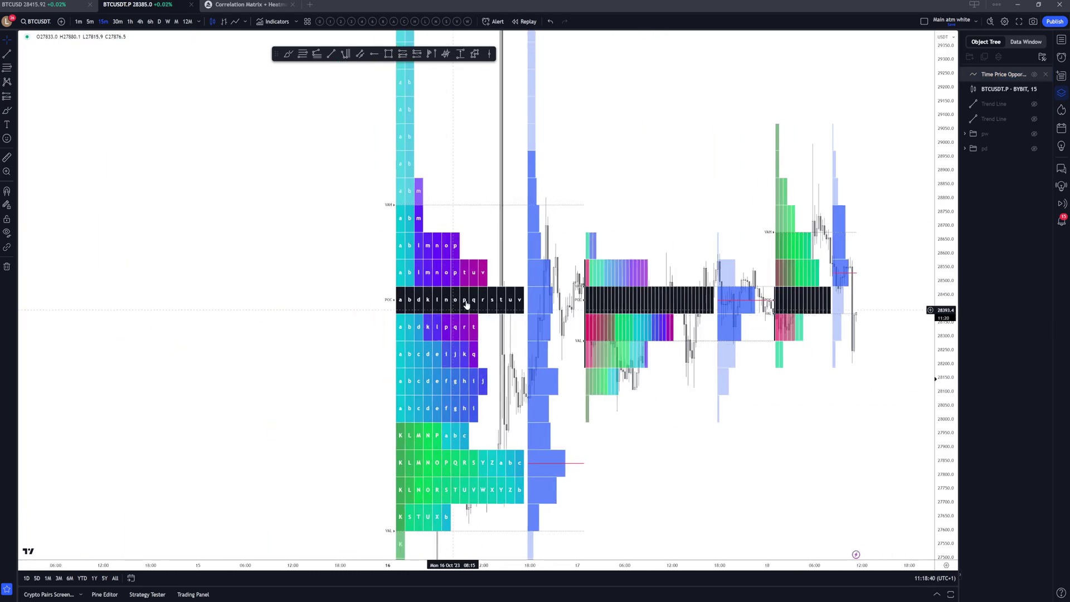
scroll(466, 305, "down", 1)
scroll(535, 279, "up", 5)
Step: Reopen the TPO settings and set the rows size to Manual with 140 ticks per row
double_click(453, 350)
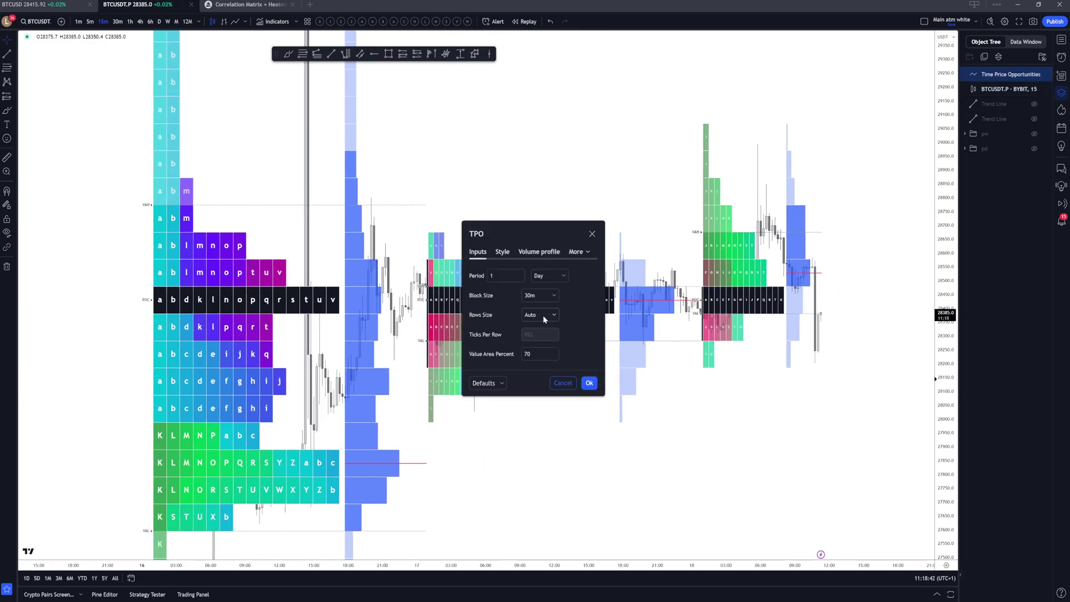
left_click(535, 342)
type("140")
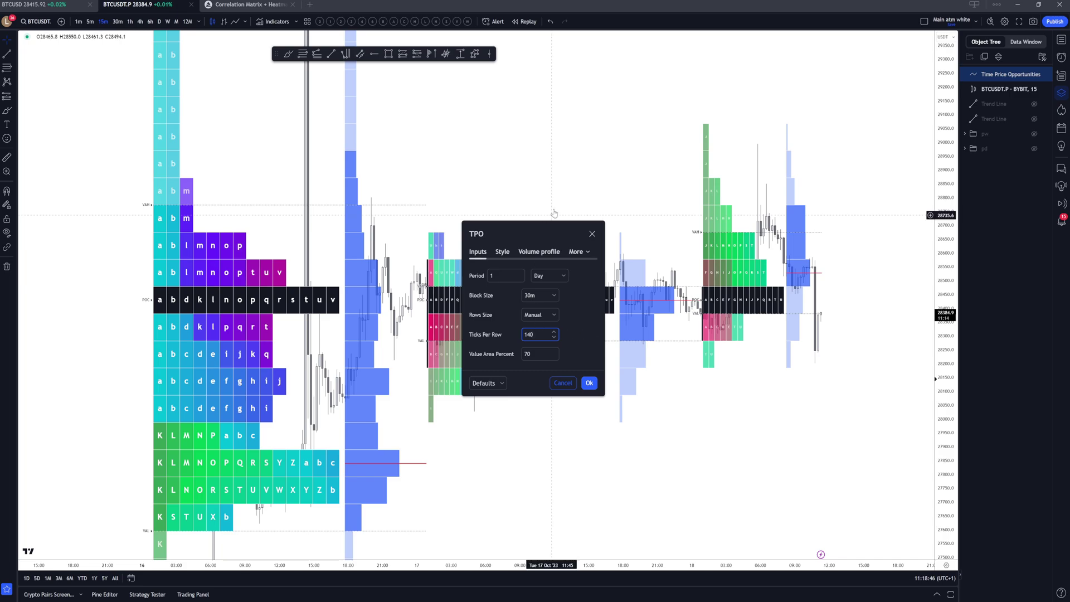
left_click(574, 179)
Step: Reopen the TPO settings and set the value area percent to 69
double_click(462, 290)
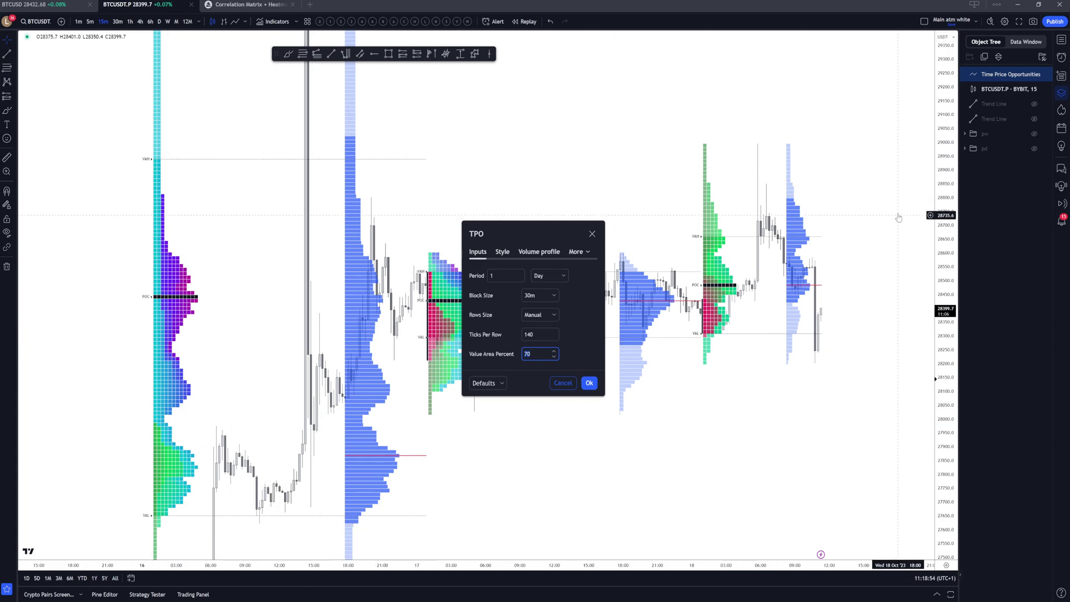
left_click(589, 383)
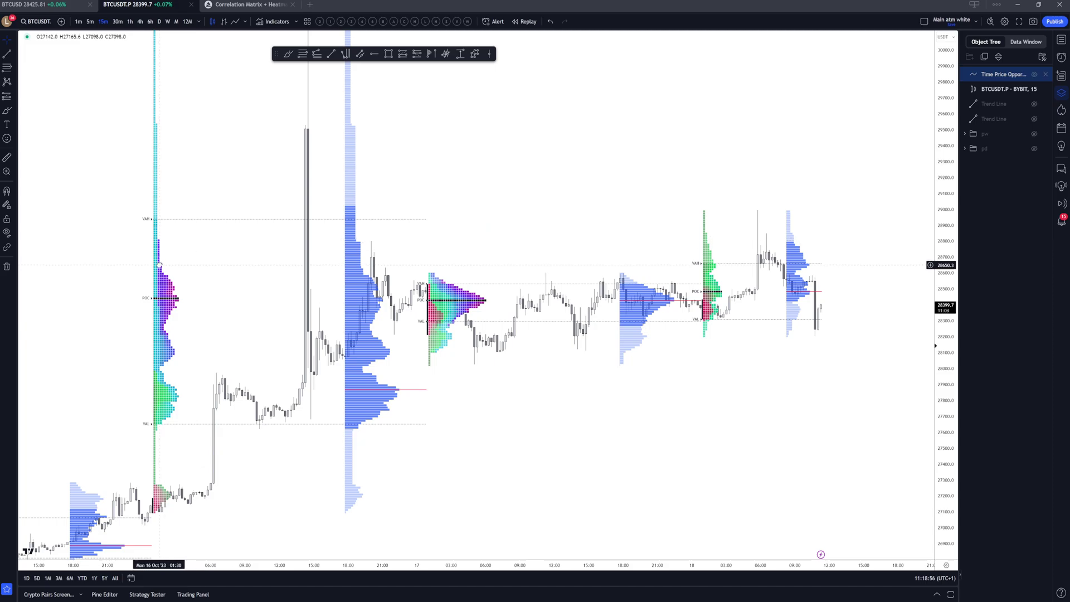
double_click(159, 265)
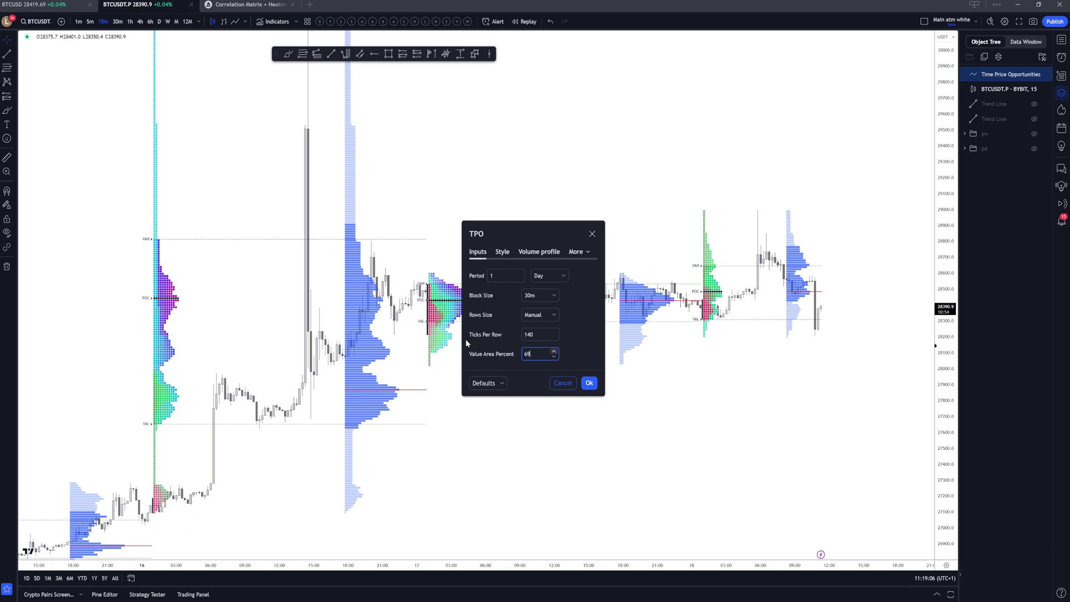
Step: Recolor the four TPO gradient colors from dark blue through lighter blues to turquoise and apply the style
left_click(499, 252)
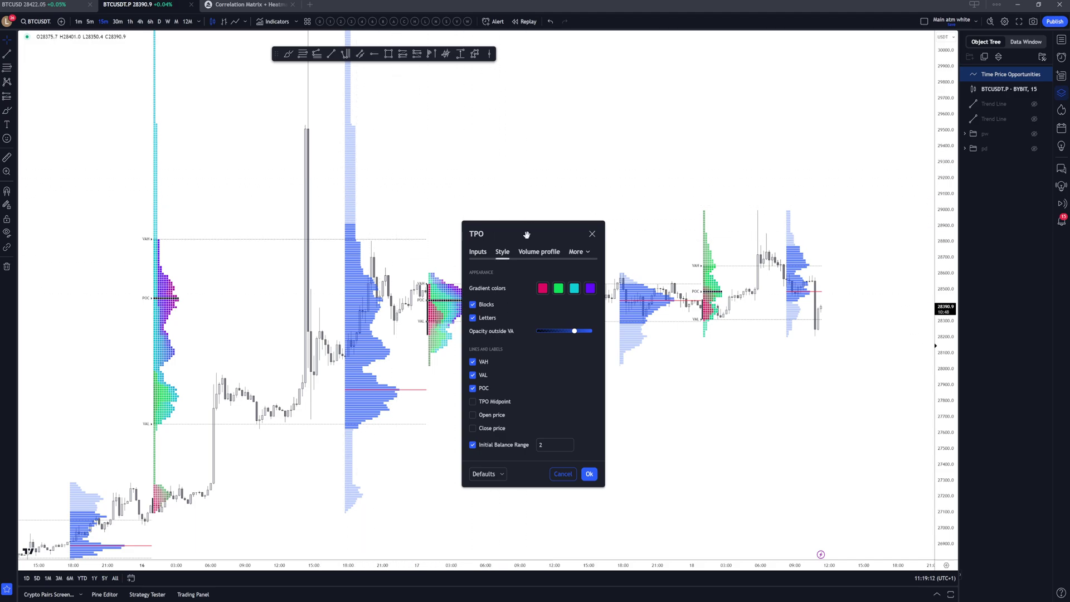
left_click(541, 288)
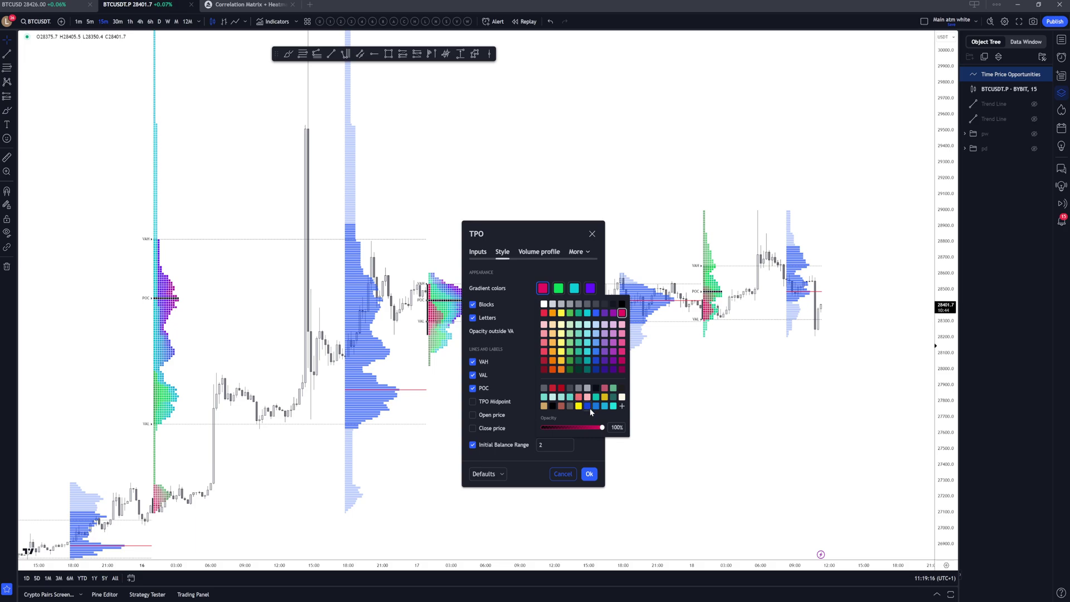
left_click(556, 288)
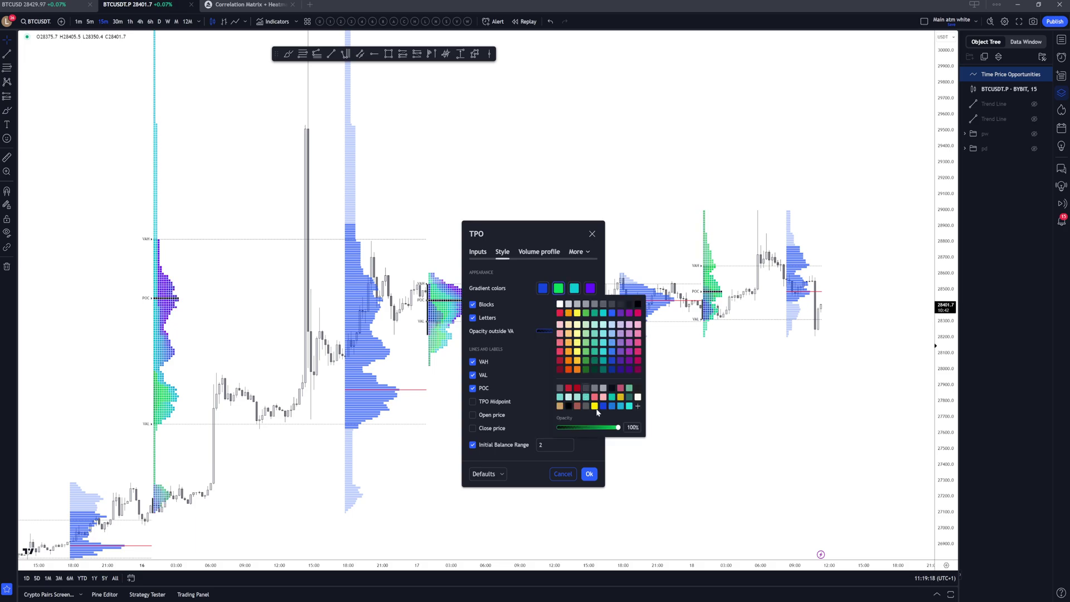
left_click(609, 406)
left_click(574, 288)
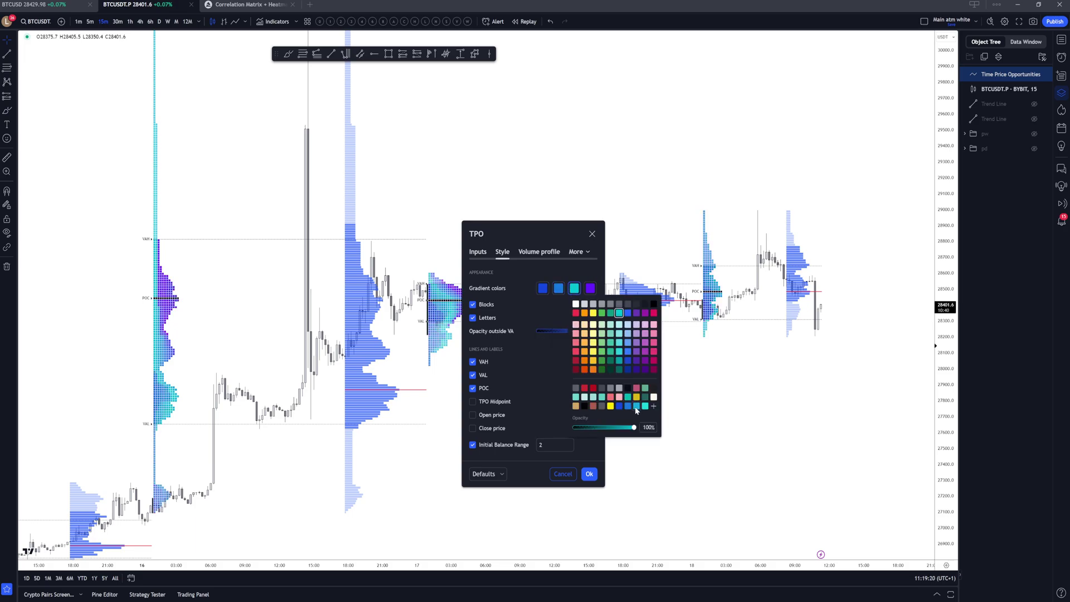
left_click(594, 288)
left_click(661, 406)
left_click(589, 473)
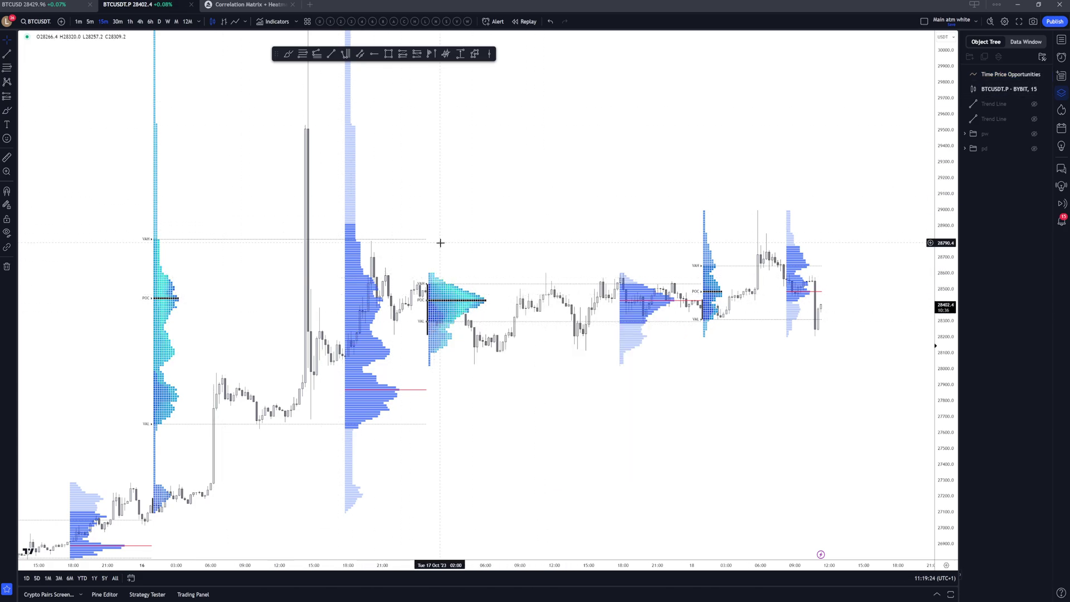
Step: Turn off the TPO blocks so the profiles are drawn with letters only, and inspect them on the chart
left_click_drag(943, 341, 942, 228)
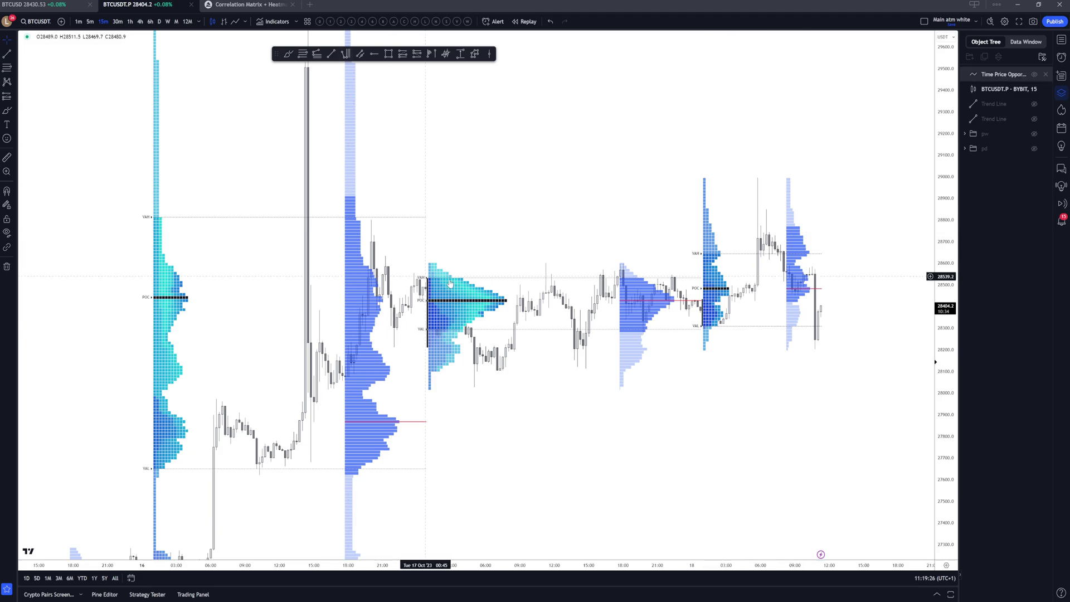
double_click(464, 315)
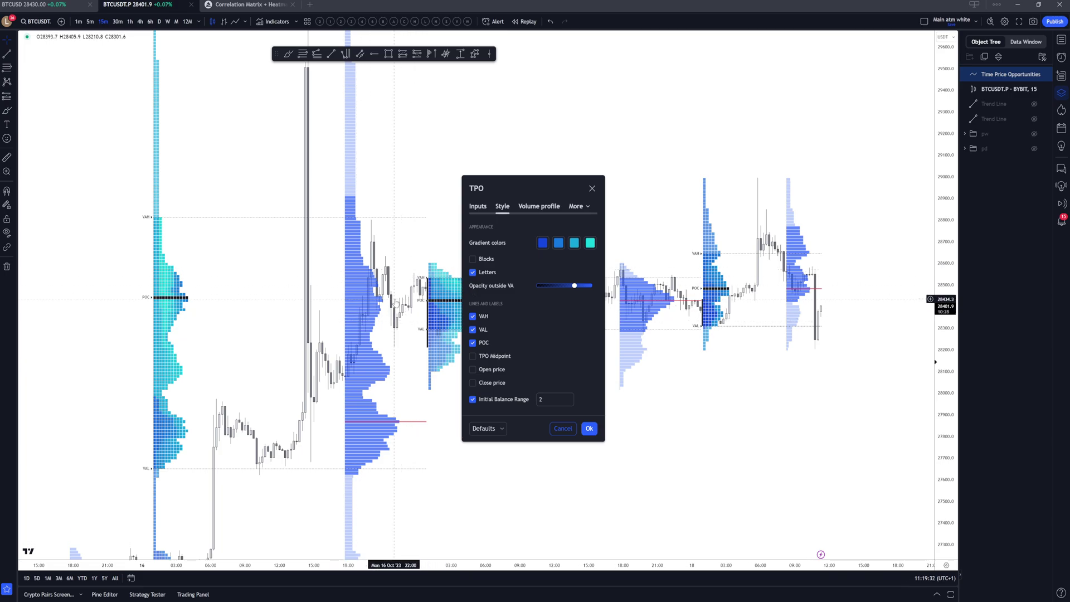
scroll(429, 318, "right", 5)
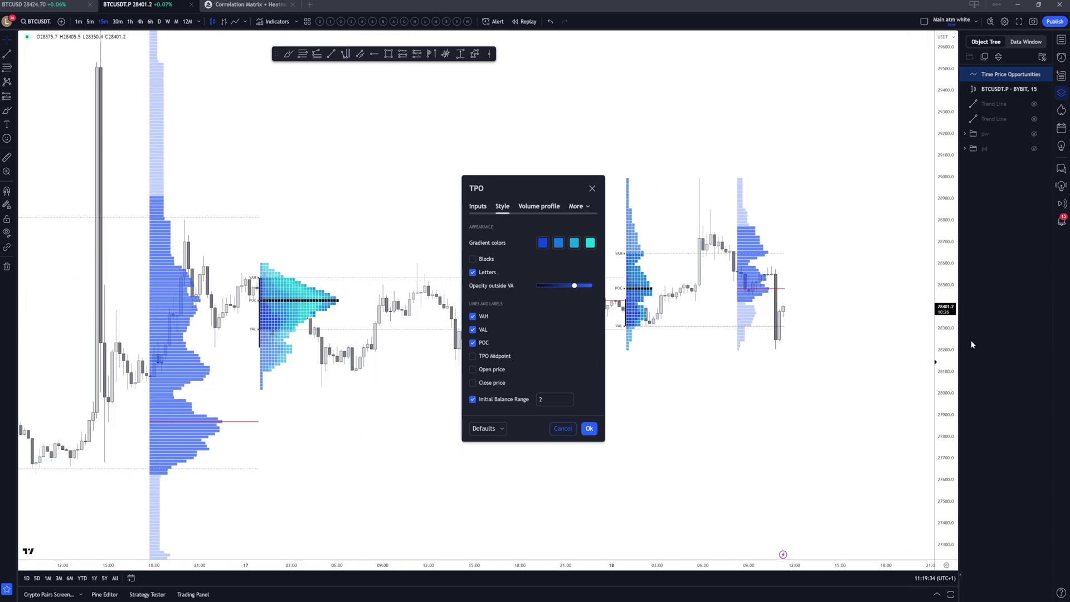
left_click_drag(939, 361, 938, 50)
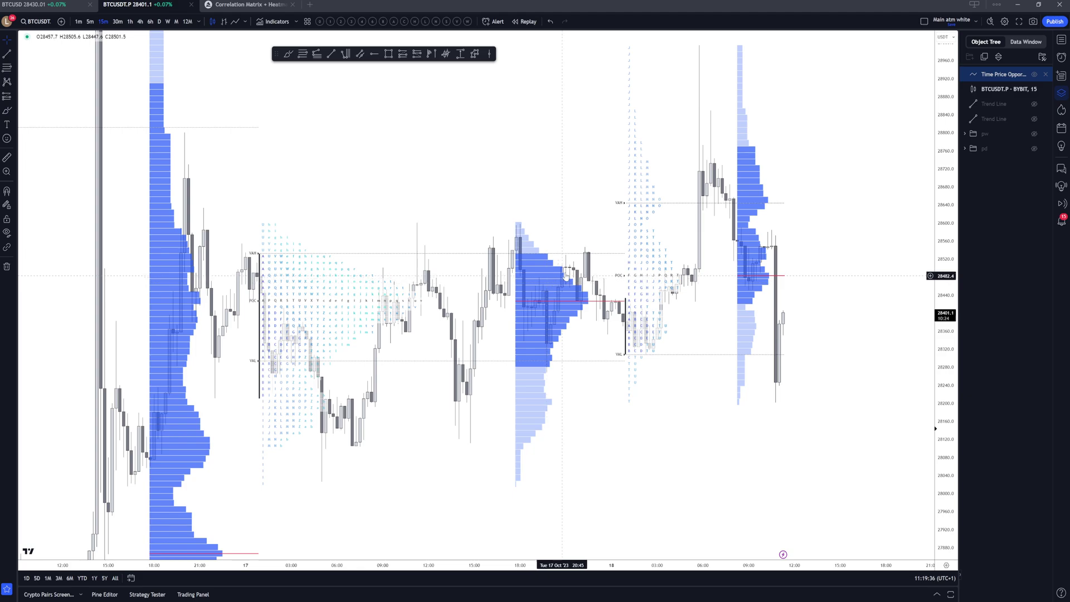
Step: Reopen the TPO style settings, turn the blocks back on and turn off the letters
double_click(645, 199)
left_click_drag(529, 194, 697, 133)
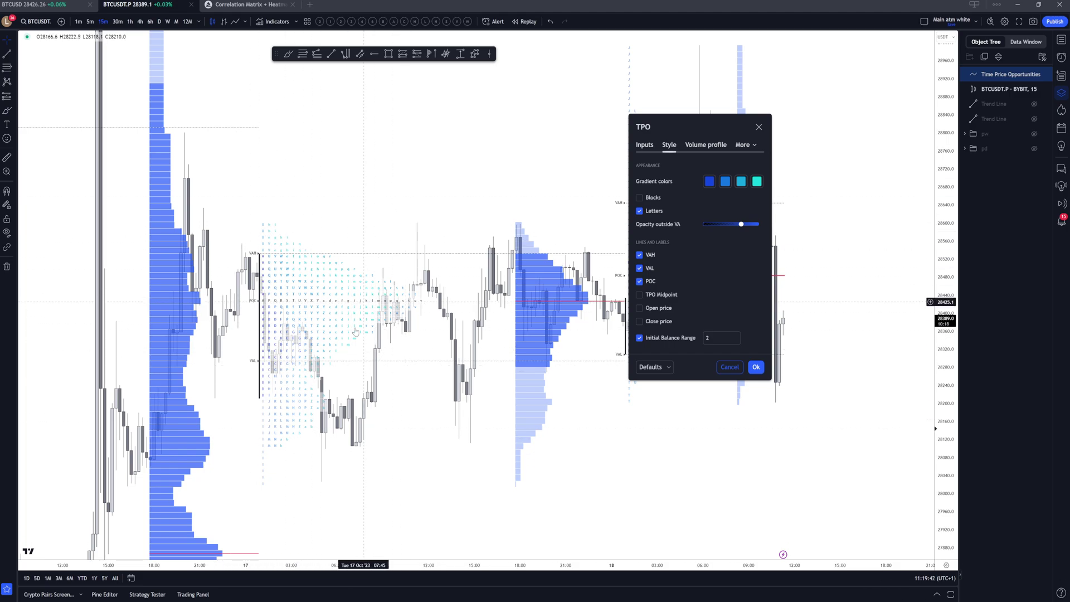
left_click(639, 197)
left_click(639, 211)
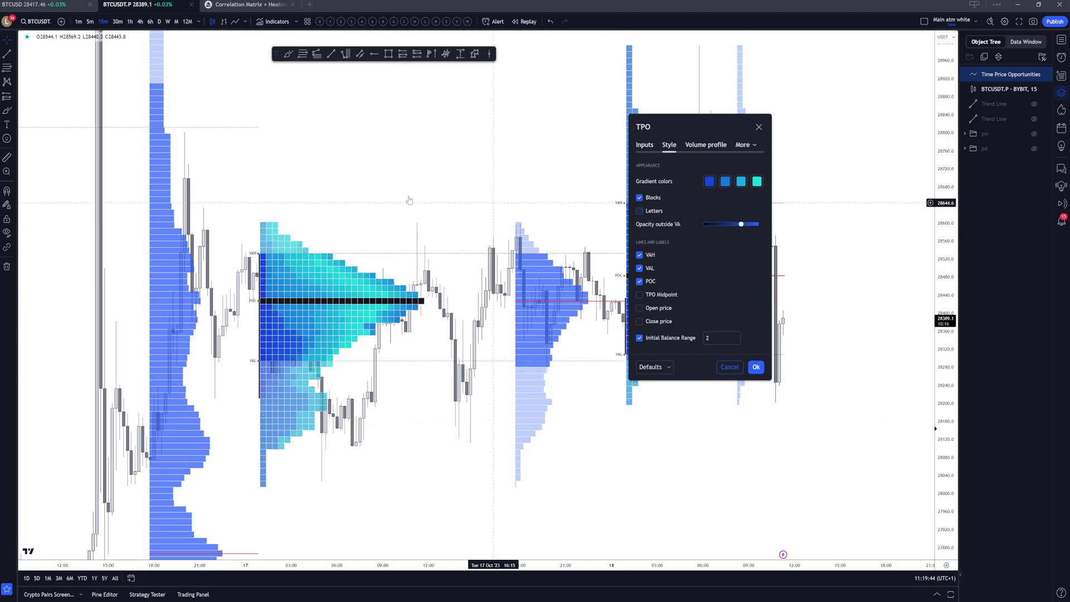
left_click(653, 211)
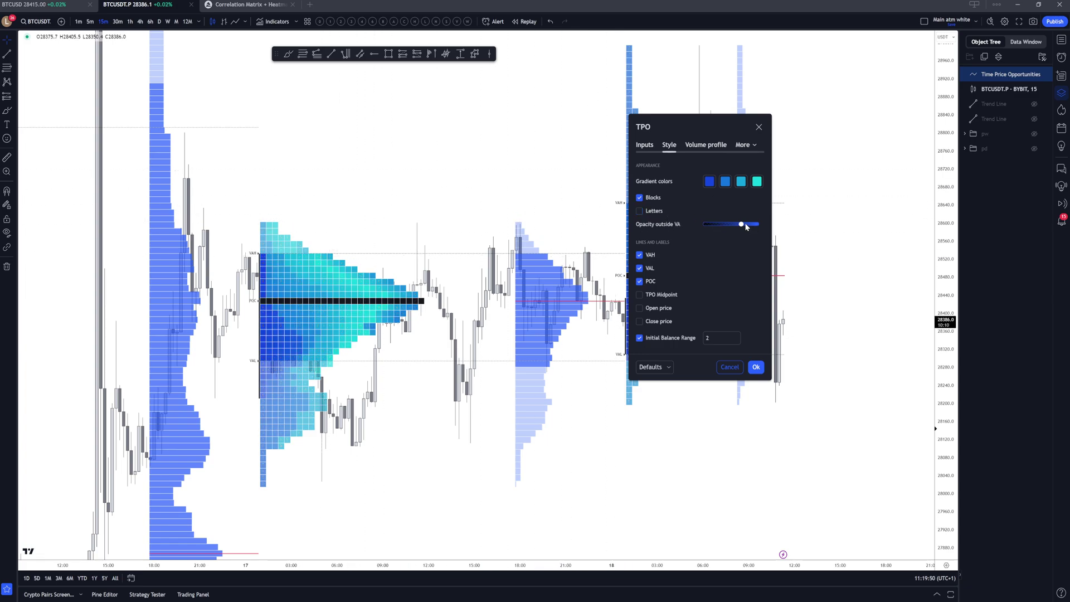
Step: Lower the opacity outside the value area to roughly one third and inspect the faded profile areas
left_click_drag(745, 225, 721, 223)
scroll(407, 228, "down", 5)
left_click_drag(535, 142, 516, 145)
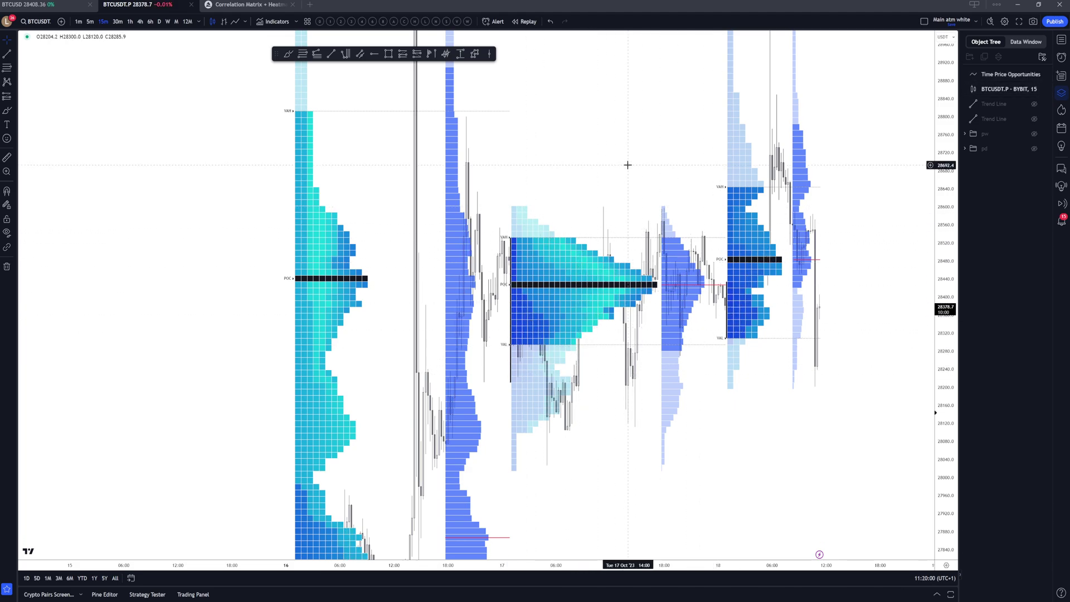
left_click_drag(626, 165, 555, 166)
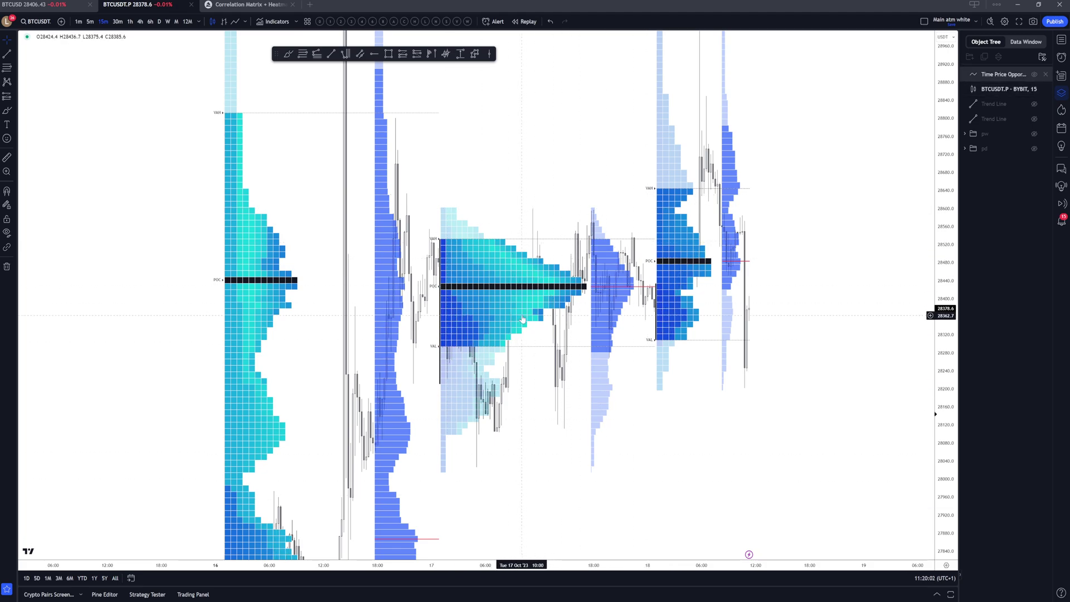
Step: Reopen the TPO settings, place them clear of the profiles, and review the inputs and the VAH, VAL and POC line options
double_click(478, 268)
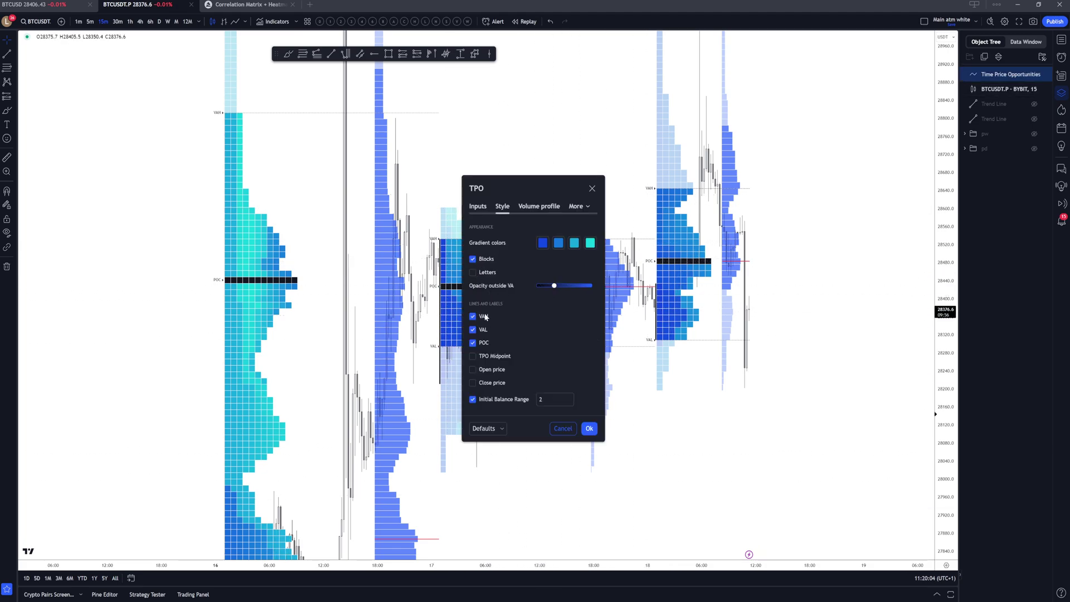
left_click_drag(505, 194, 733, 176)
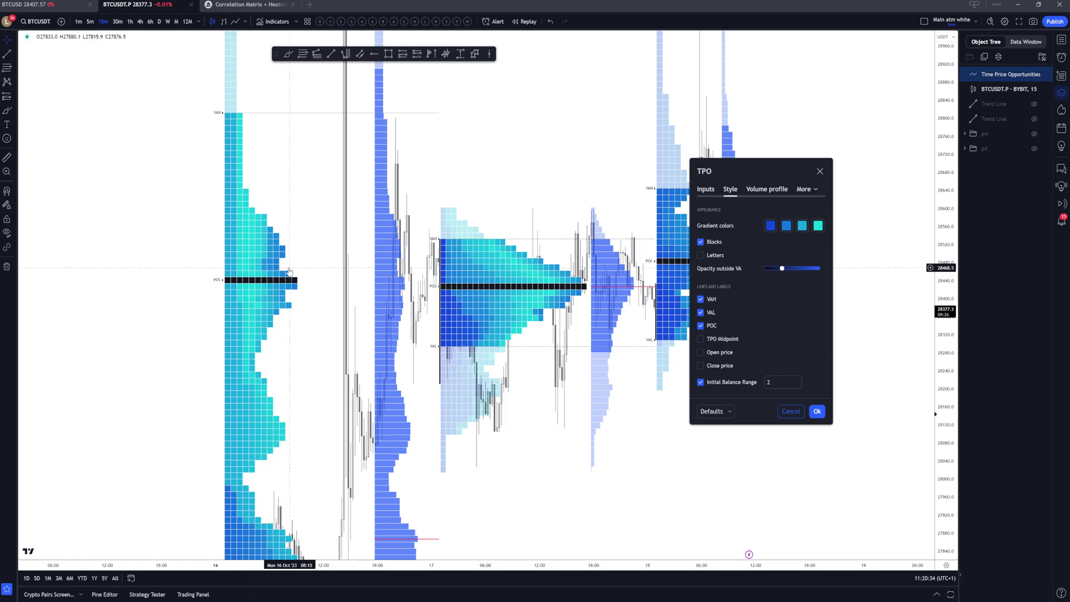
left_click(705, 189)
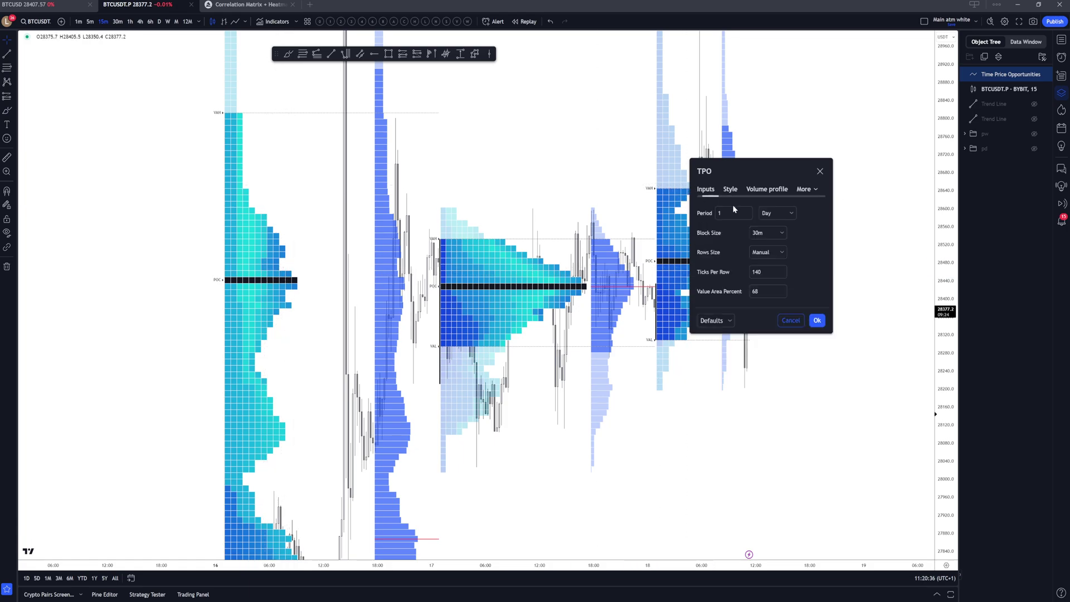
left_click(730, 189)
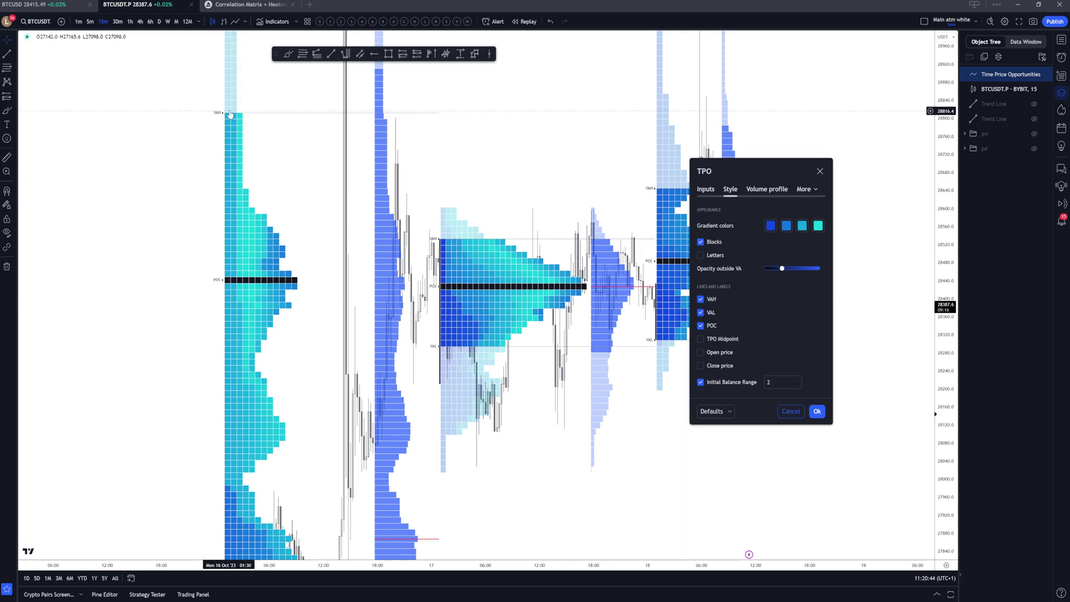
left_click(701, 312)
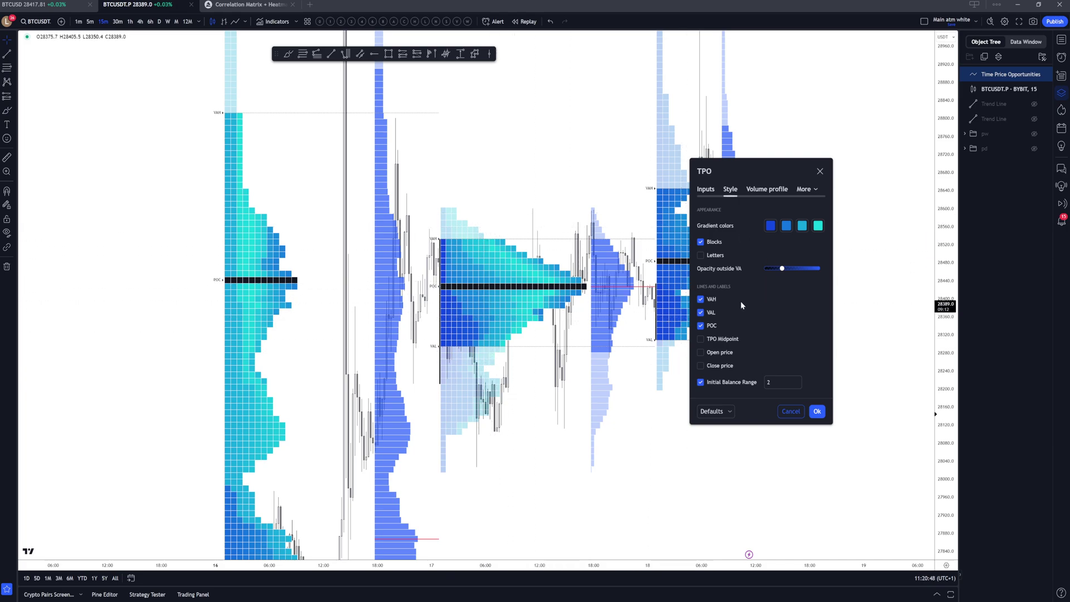
left_click(700, 325)
left_click(700, 326)
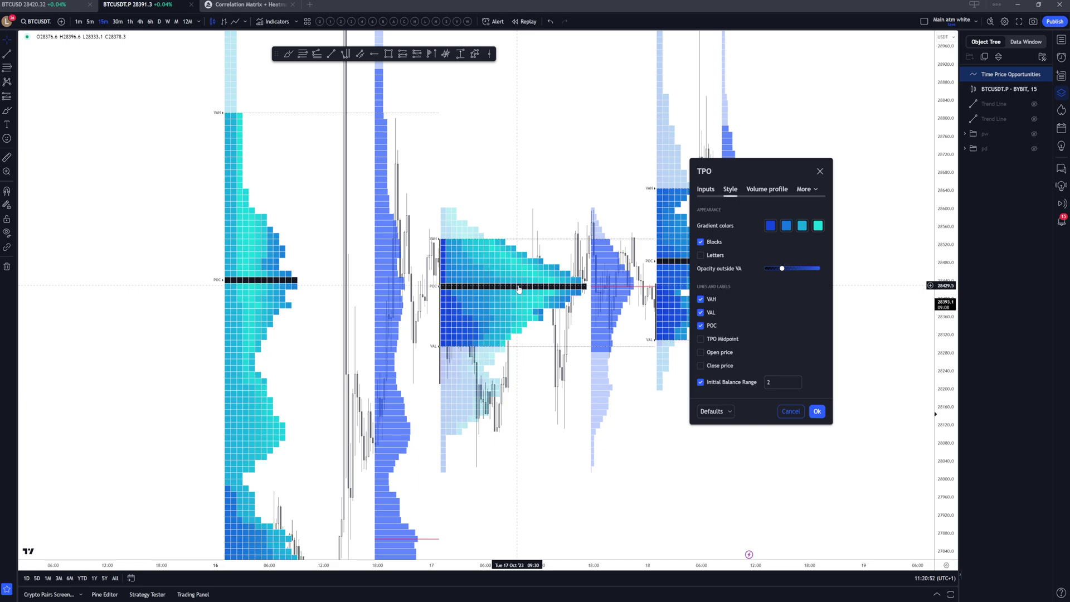
Step: Turn off the POC and turn on the TPO midpoint, and inspect the midpoint labels on the profiles
left_click(701, 326)
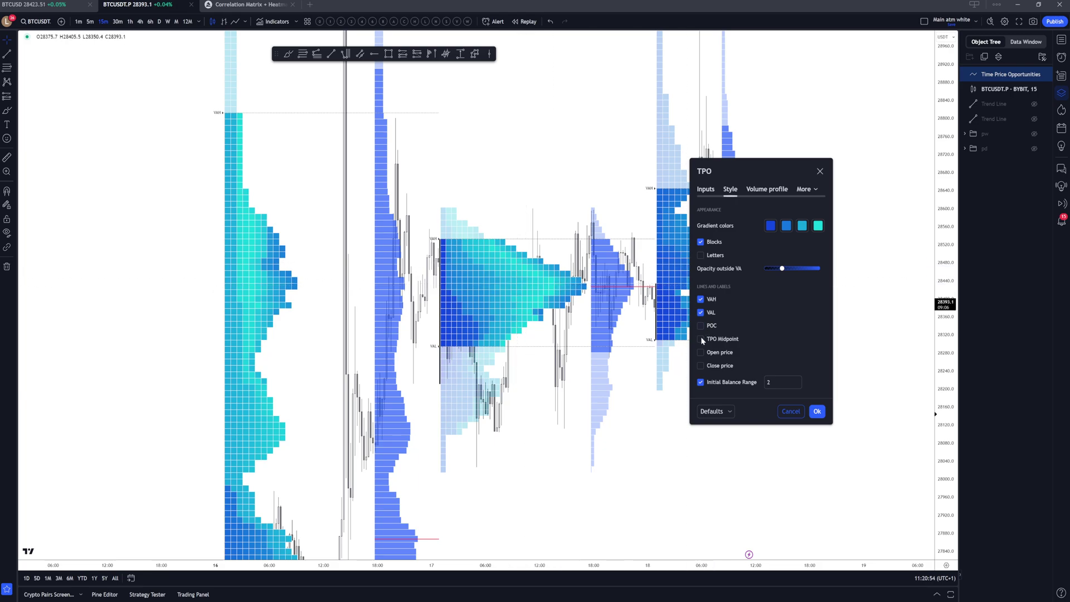
left_click(700, 339)
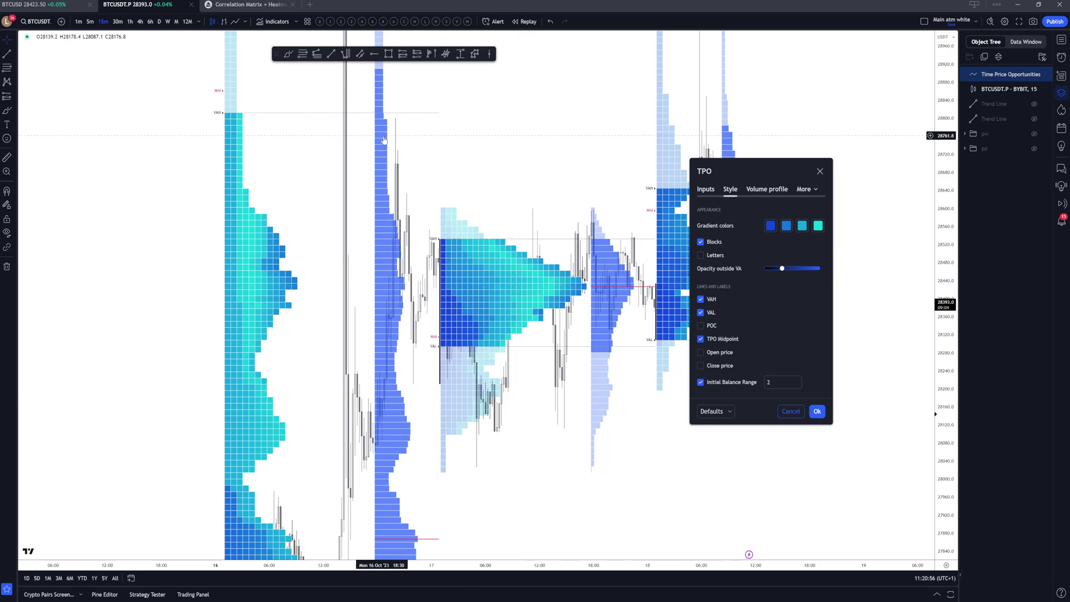
left_click_drag(945, 92, 908, 491)
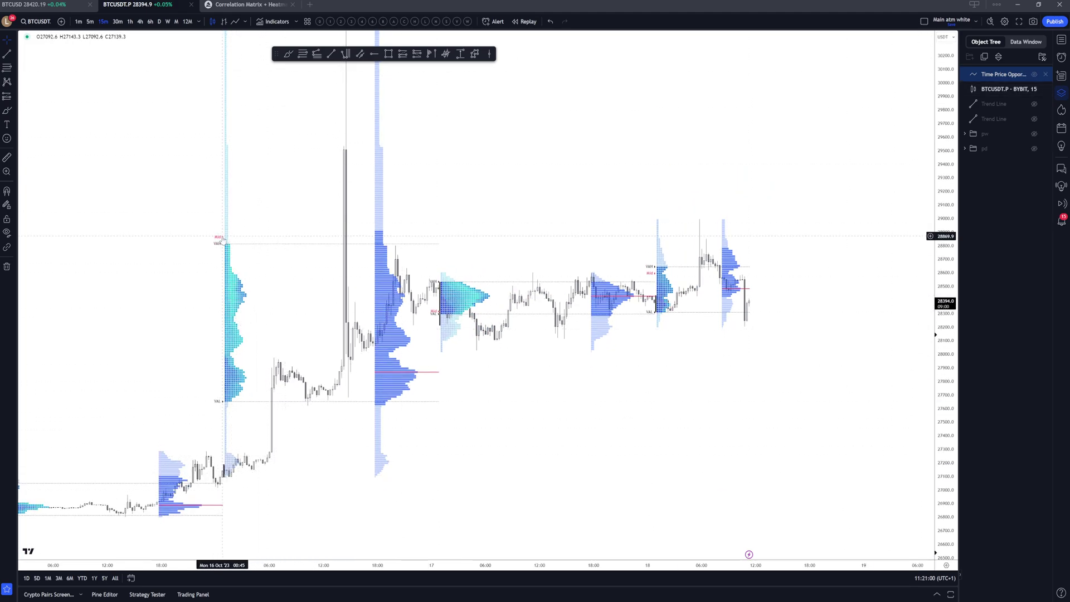
Step: Turn off the TPO midpoint, turn the POC back on, and enable the open price and close price labels
double_click(228, 274)
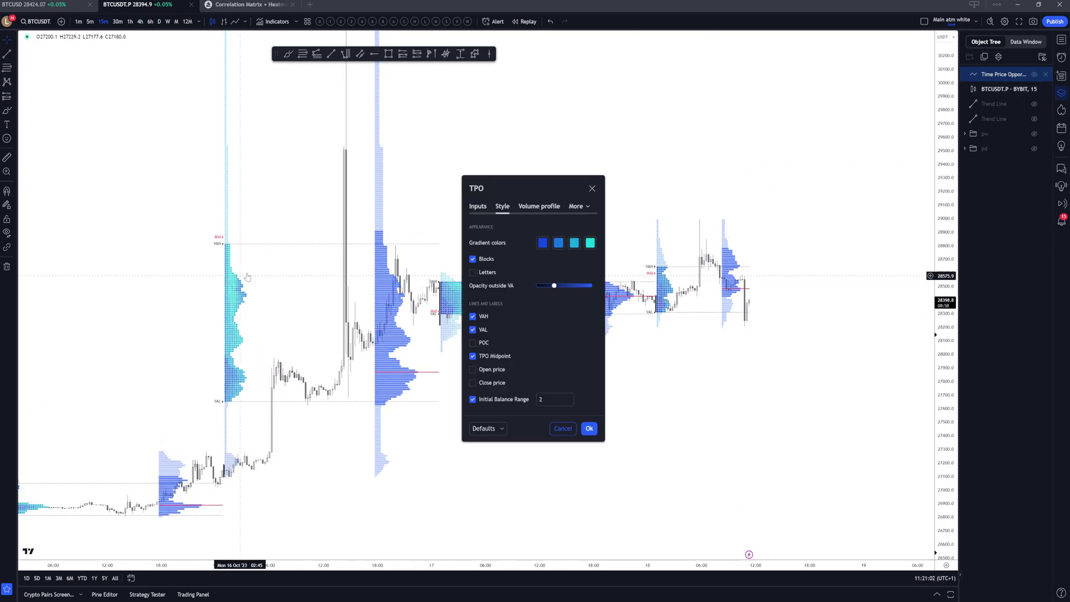
left_click(473, 356)
left_click(473, 343)
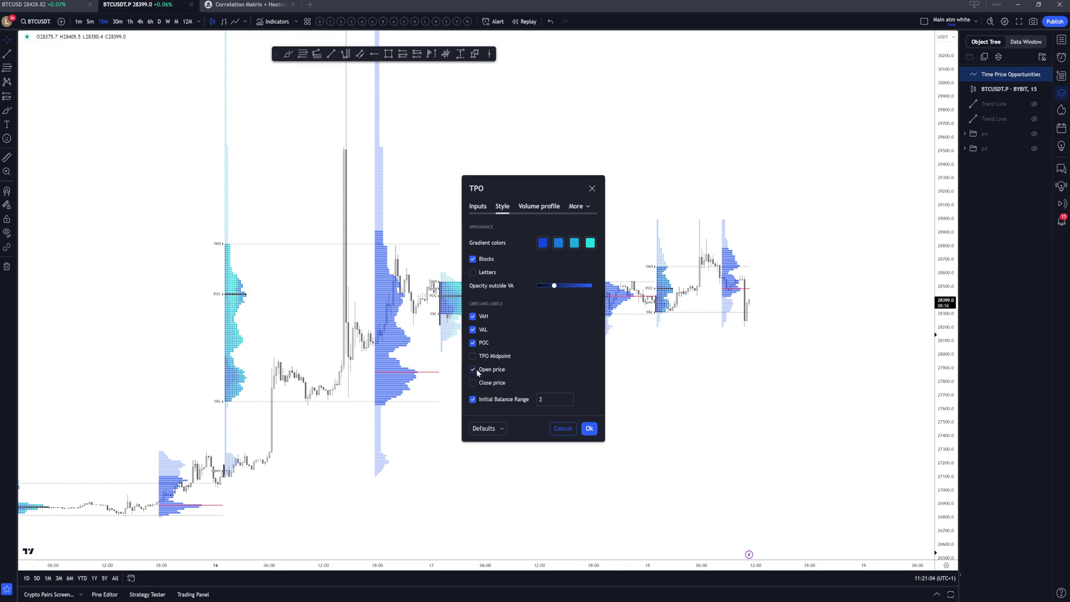
left_click(472, 383)
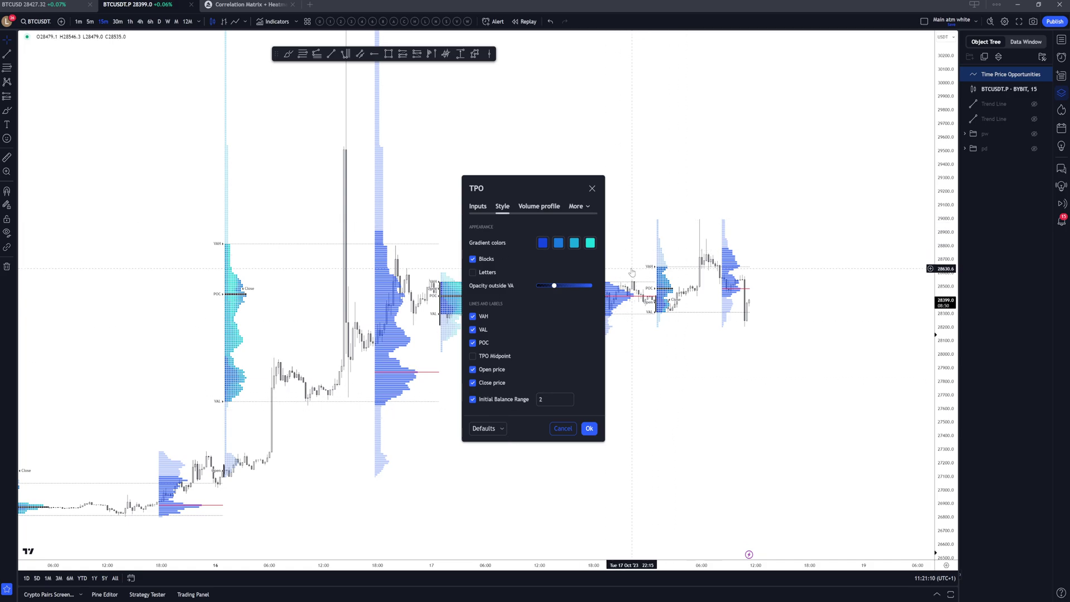
Step: Review the Initial Balance Range field and the available block sizes, and close the TPO settings
left_click(552, 399)
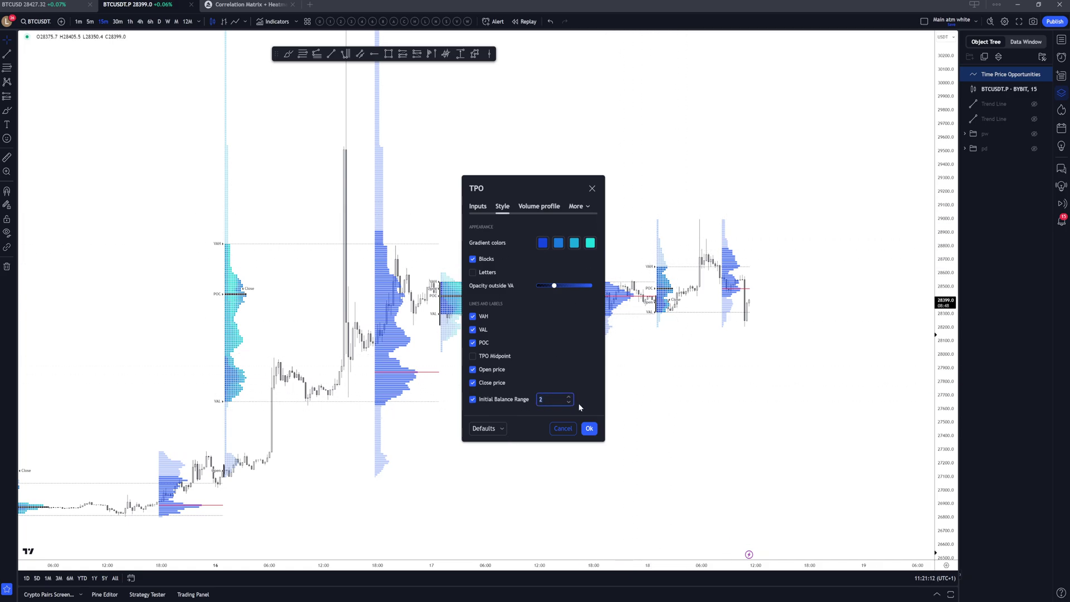
left_click(478, 207)
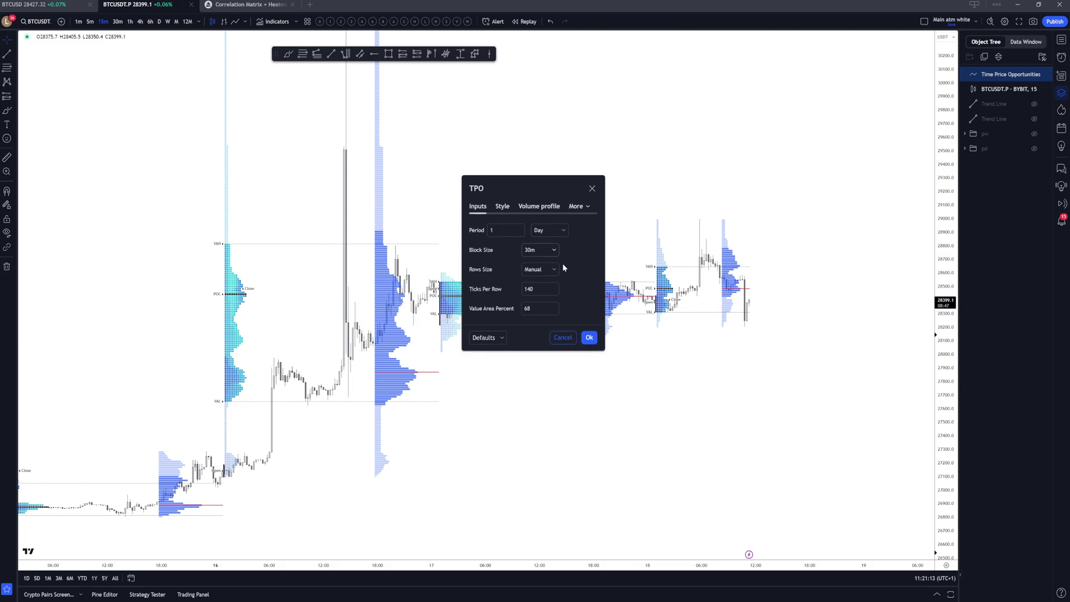
left_click(526, 254)
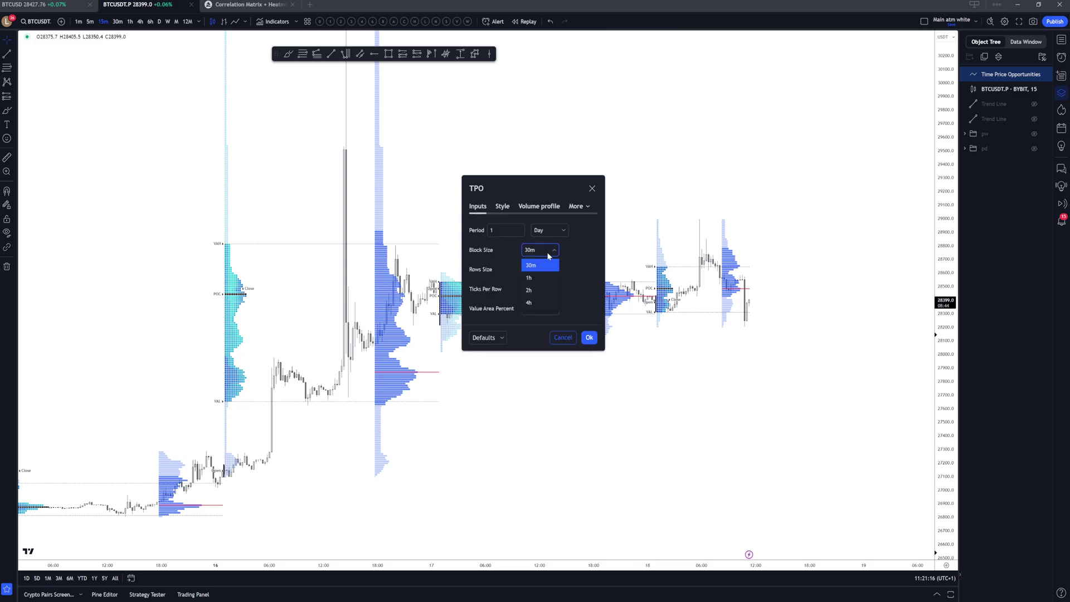
left_click(557, 253)
left_click(595, 190)
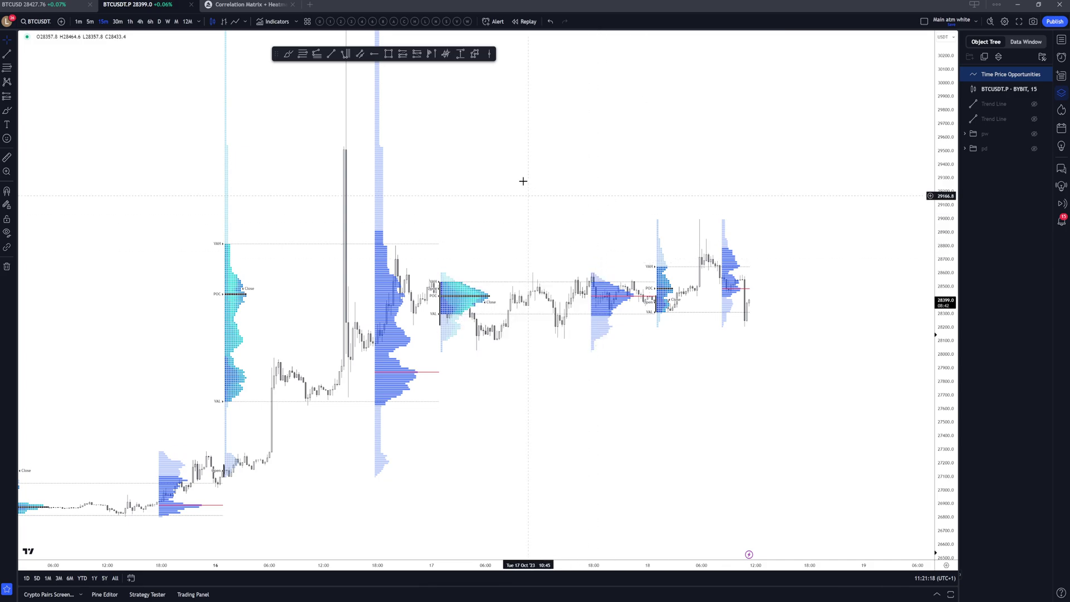
Step: Examine the TPO profiles from 16 to 18 October up close, including their open and close labels
left_click_drag(522, 177, 625, 187)
left_click_drag(942, 365, 943, 100)
scroll(534, 234, "up", 5)
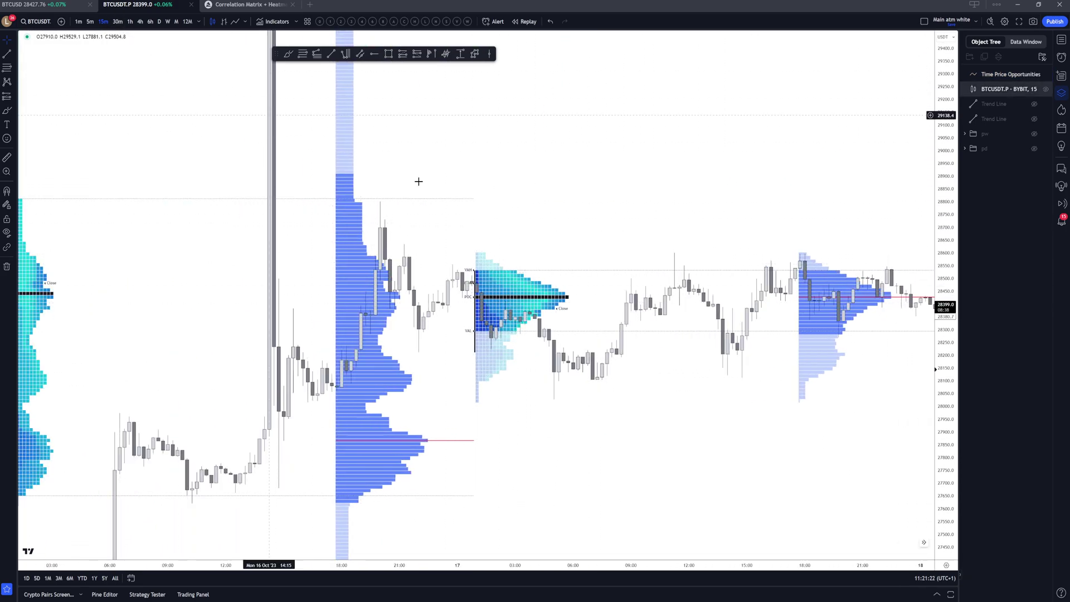
left_click_drag(752, 209, 605, 204)
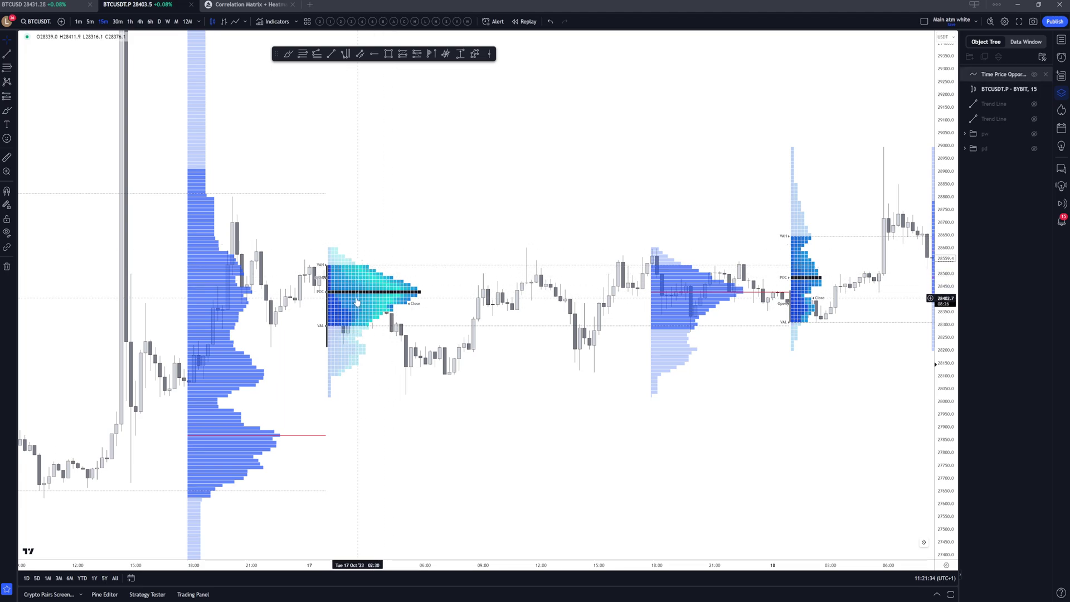
left_click_drag(945, 342, 945, 278)
scroll(734, 399, "down", 5)
left_click_drag(725, 342, 552, 281)
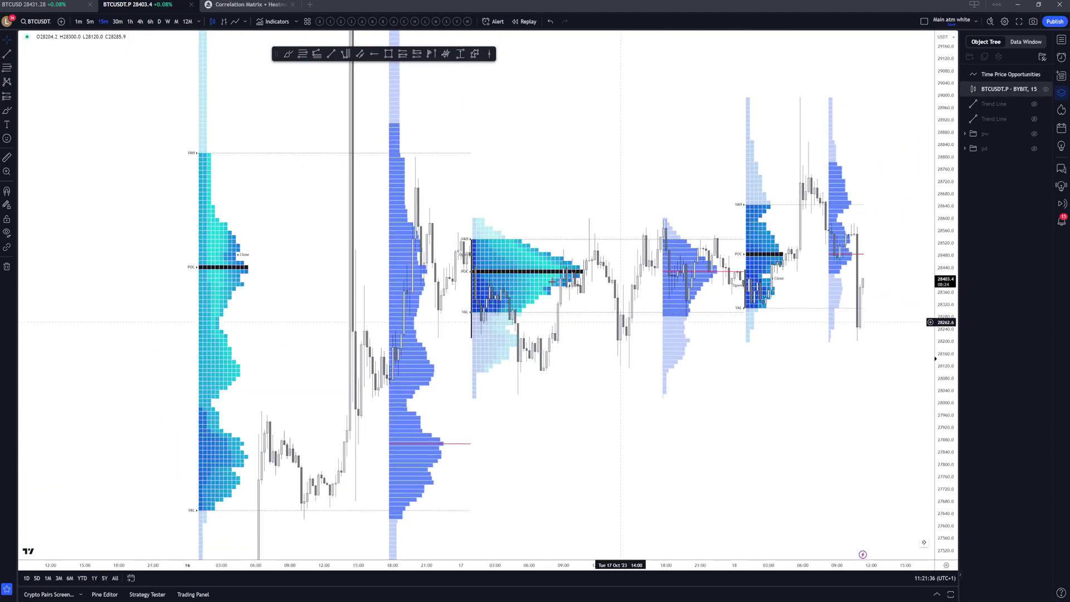
Step: Check the TPO style, volume profile and block size options beside the profiles, and close the settings
double_click(493, 262)
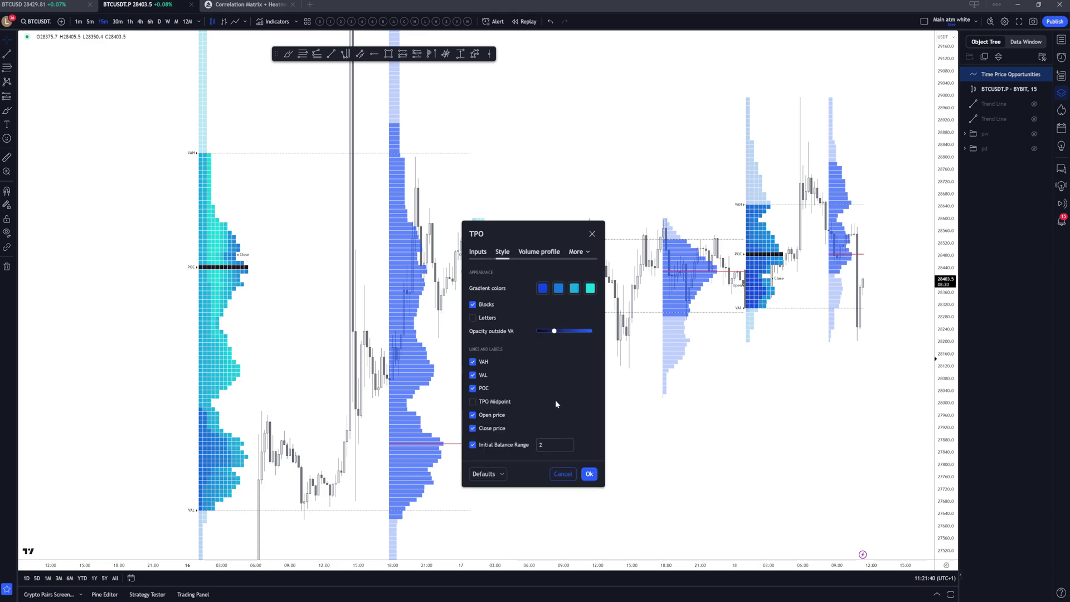
left_click_drag(531, 242, 715, 209)
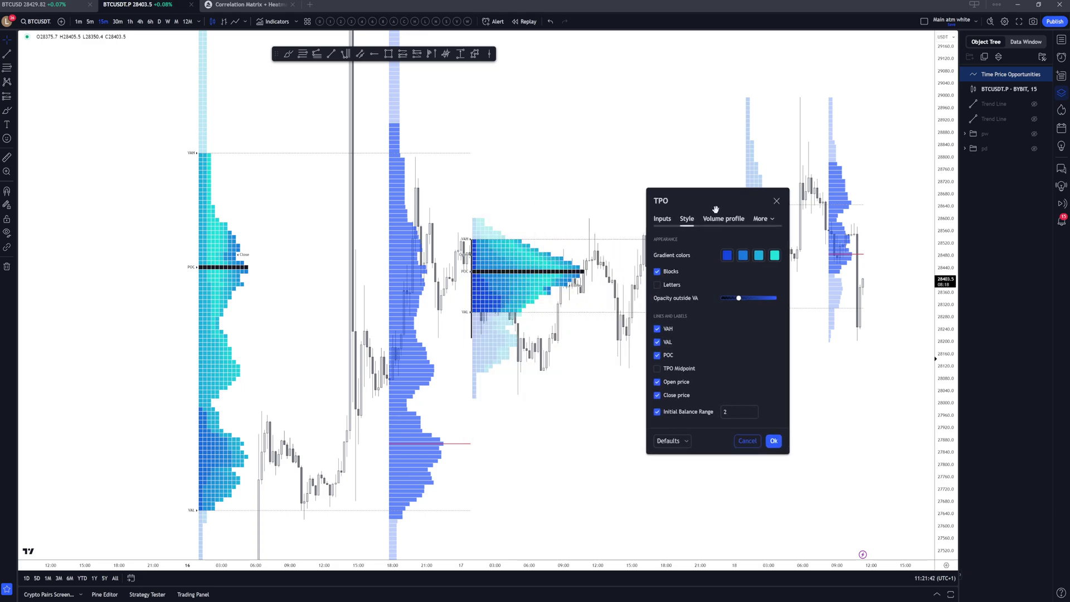
left_click(716, 219)
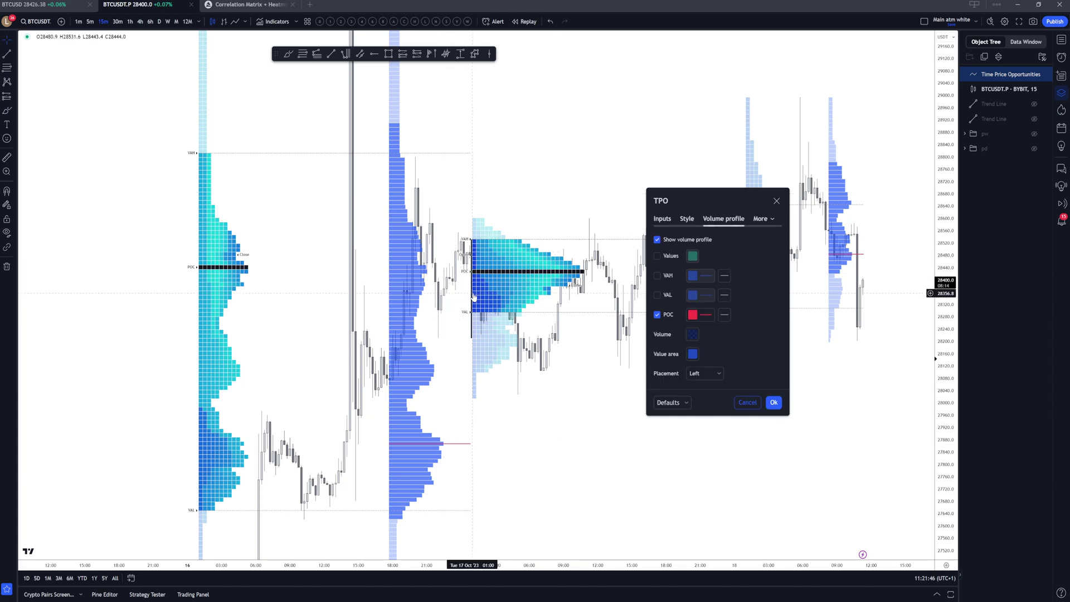
left_click(670, 219)
left_click(727, 263)
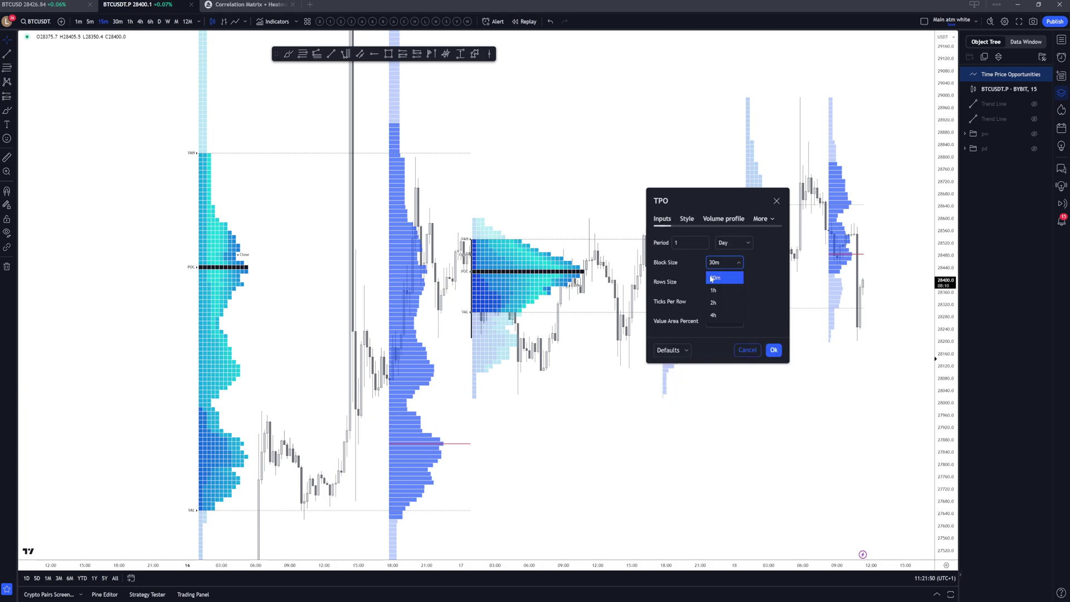
left_click(776, 201)
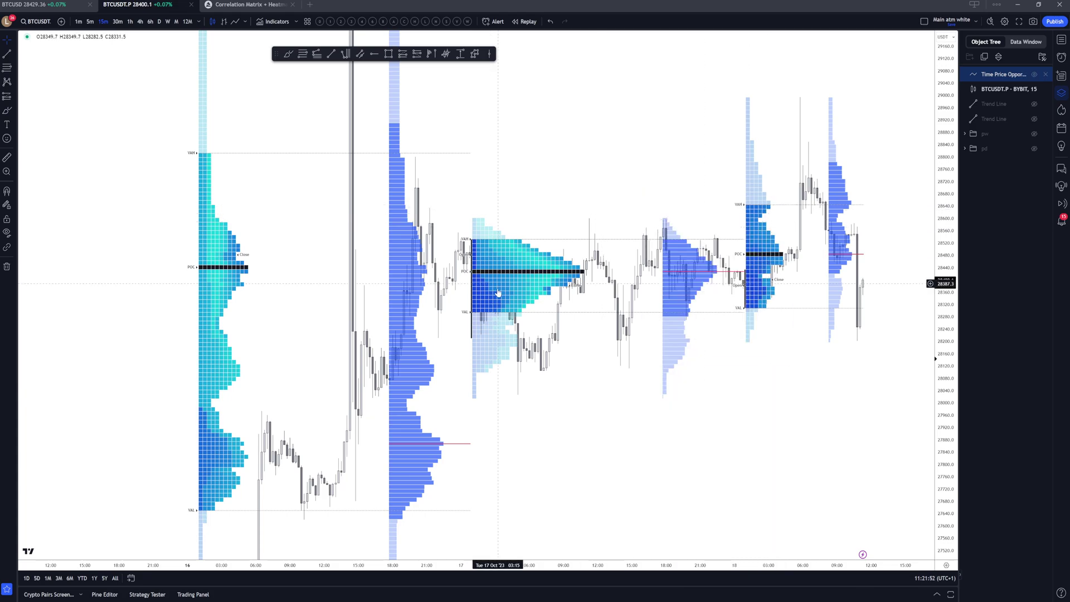
Step: Switch the chart to the 5-minute timeframe and check the TPO inputs against the redrawn profiles
left_click(90, 21)
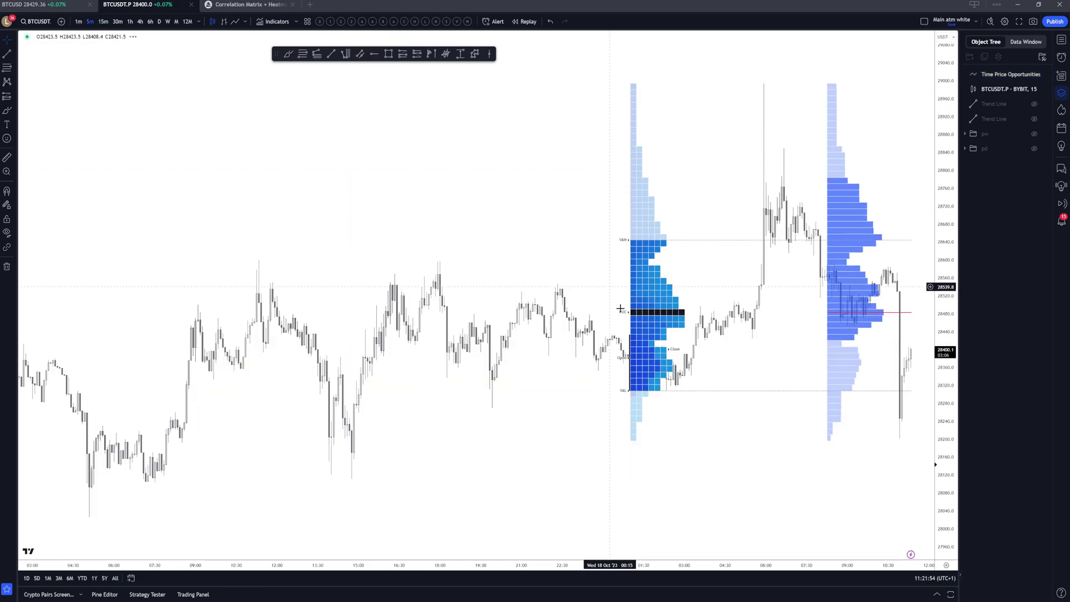
scroll(656, 240, "down", 5)
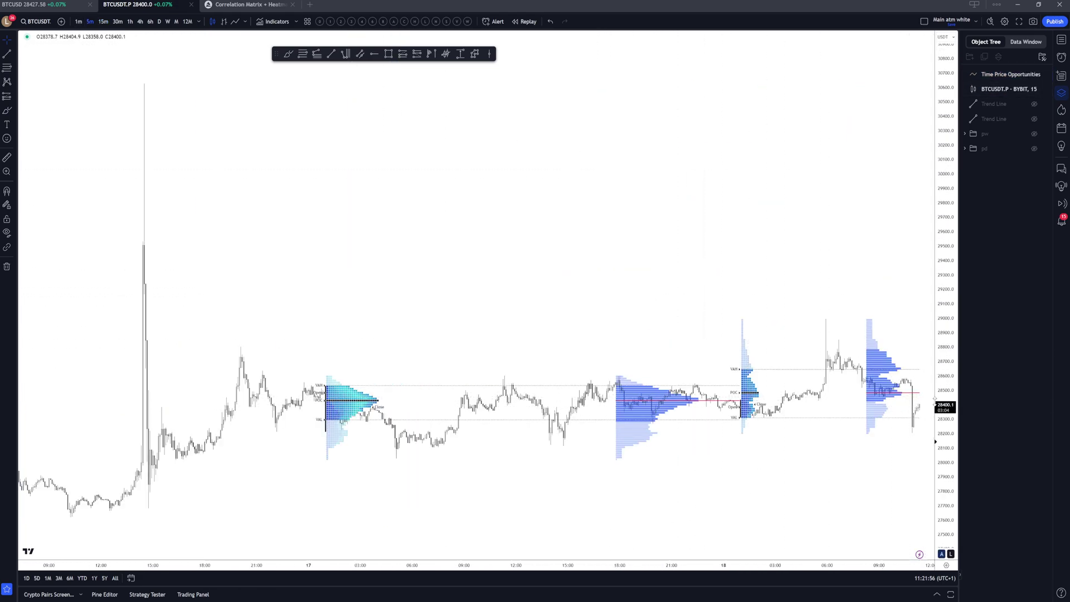
scroll(652, 270, "up", 5)
left_click_drag(595, 293, 651, 305)
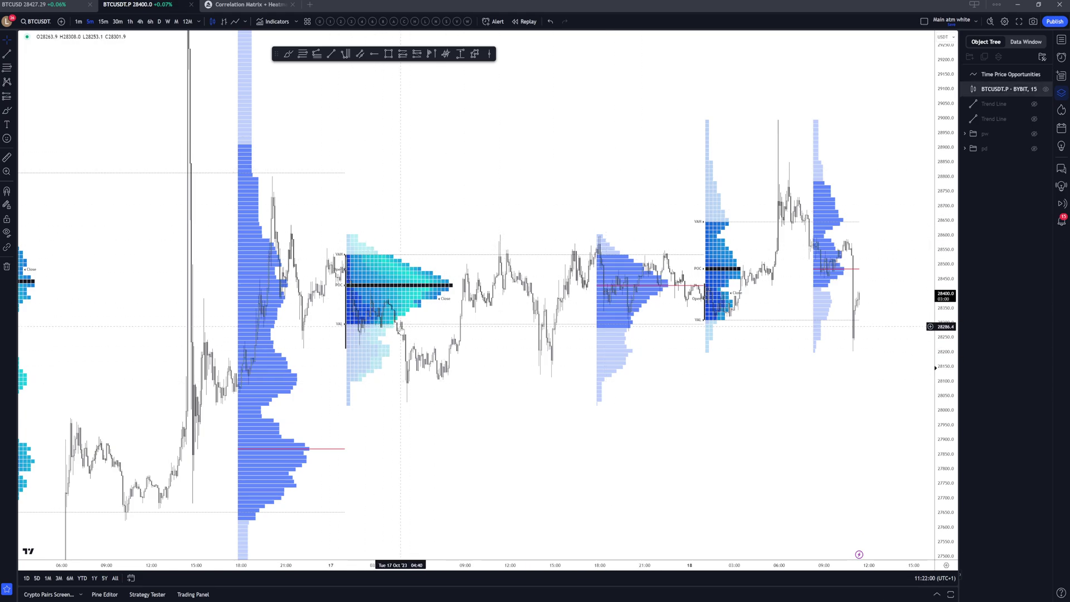
double_click(400, 281)
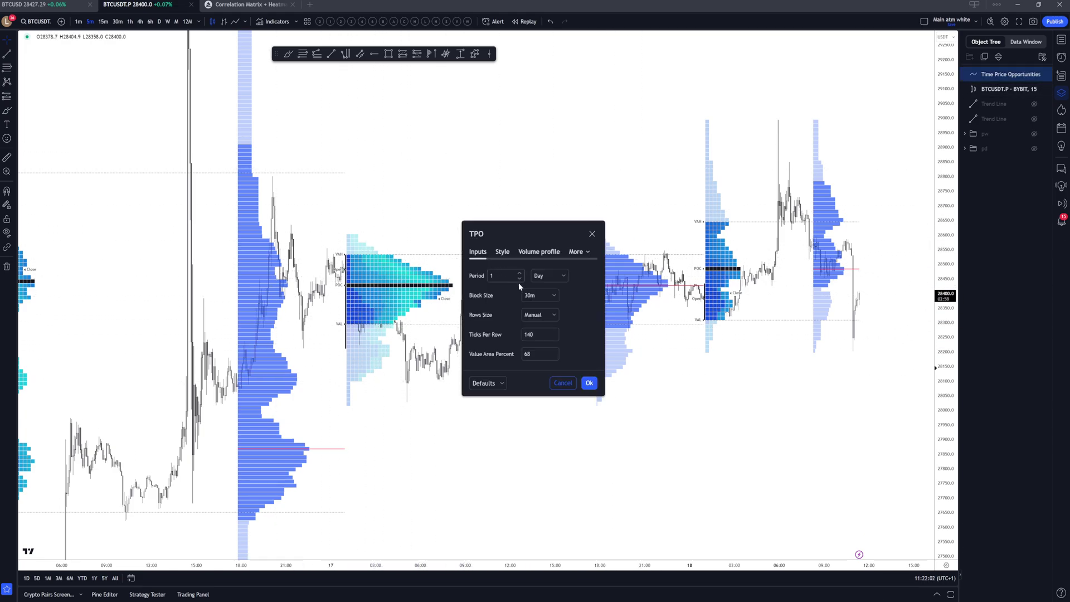
left_click(593, 234)
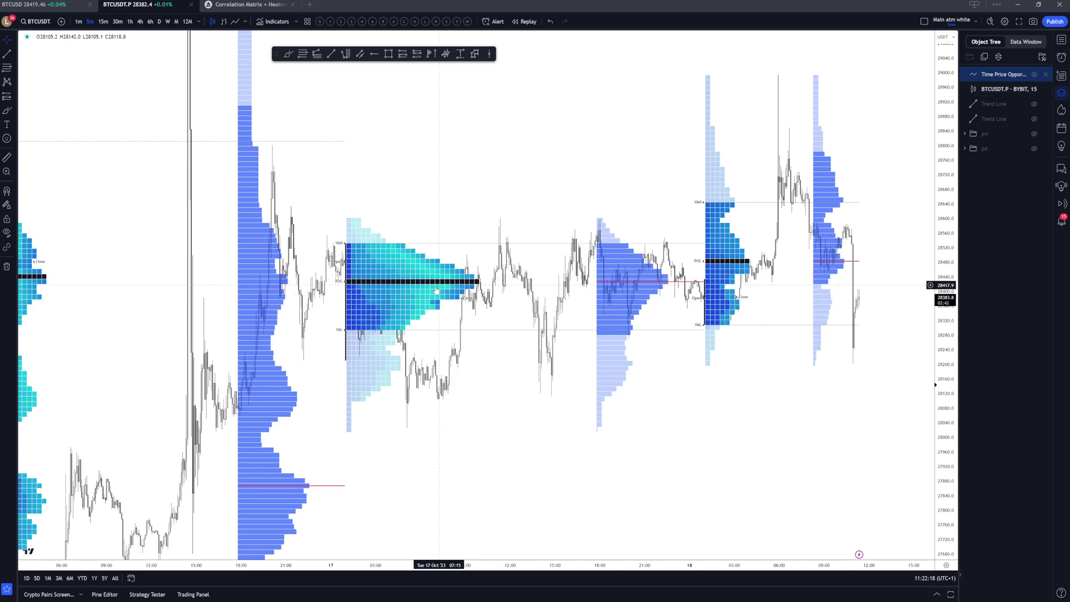
Step: Set the Initial Balance Range to 4 in the TPO style settings and inspect the profiles on the chart
double_click(411, 277)
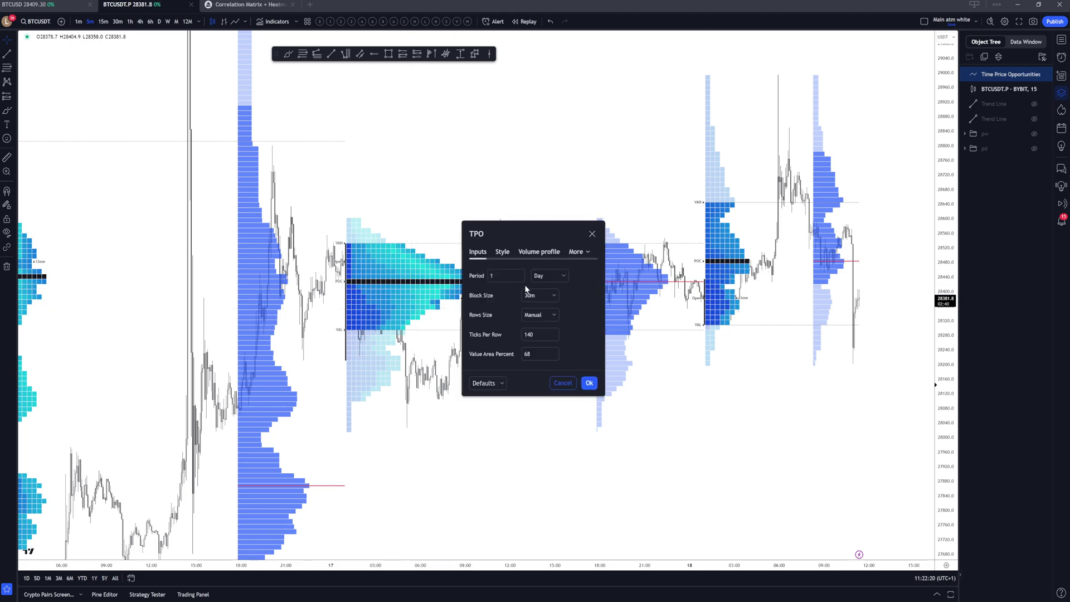
left_click(504, 252)
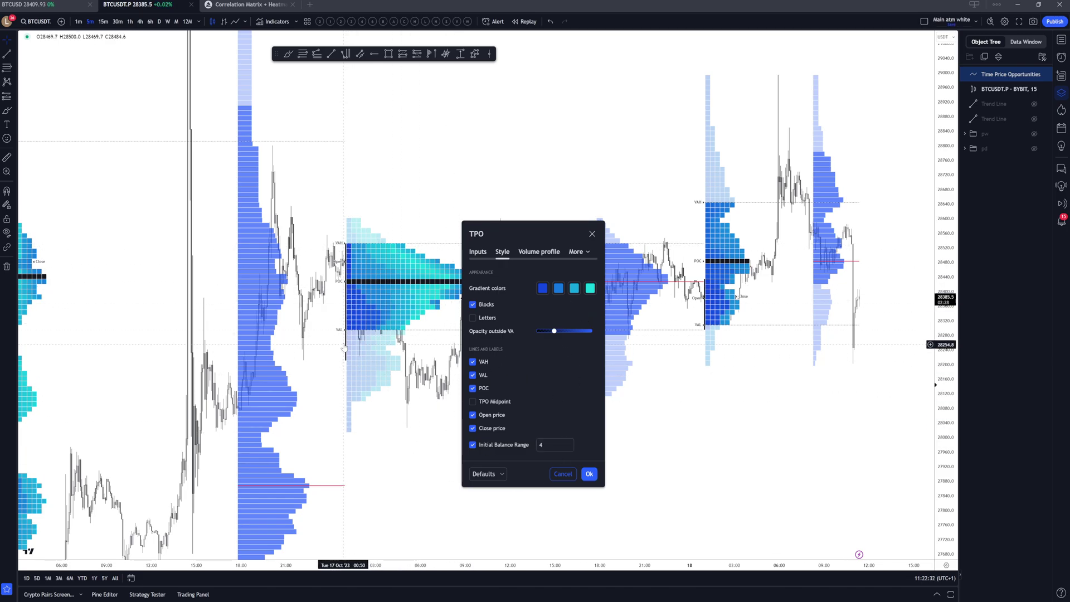
left_click_drag(460, 370, 407, 379)
scroll(523, 306, "up", 7)
left_click_drag(375, 293, 746, 284)
scroll(557, 287, "down", 6)
Step: Switch the chart to the 30-minute timeframe and reset the chart view
left_click(118, 22)
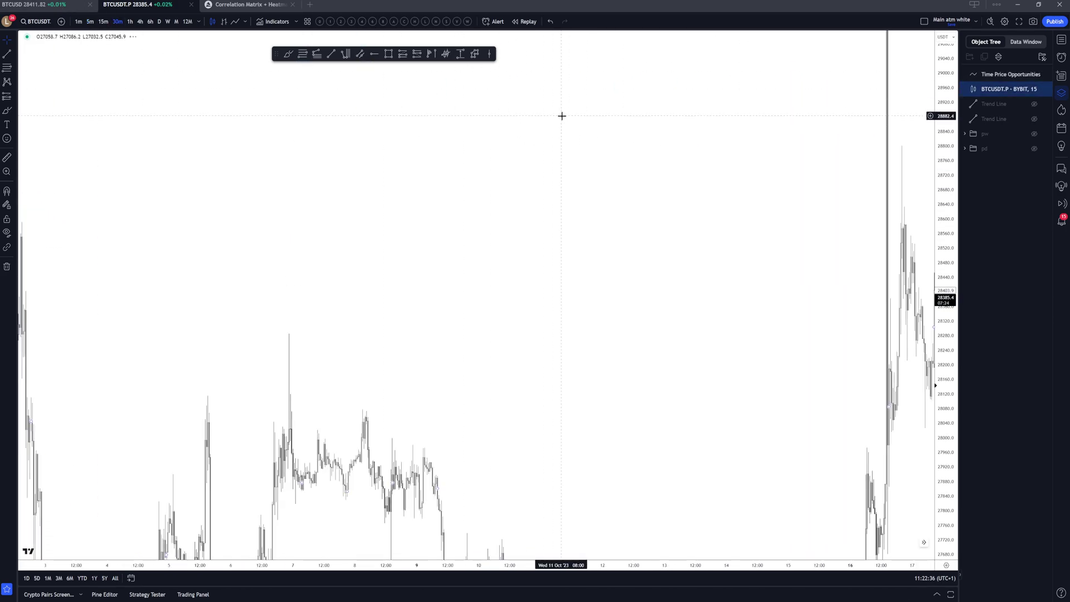
scroll(640, 277, "up", 8)
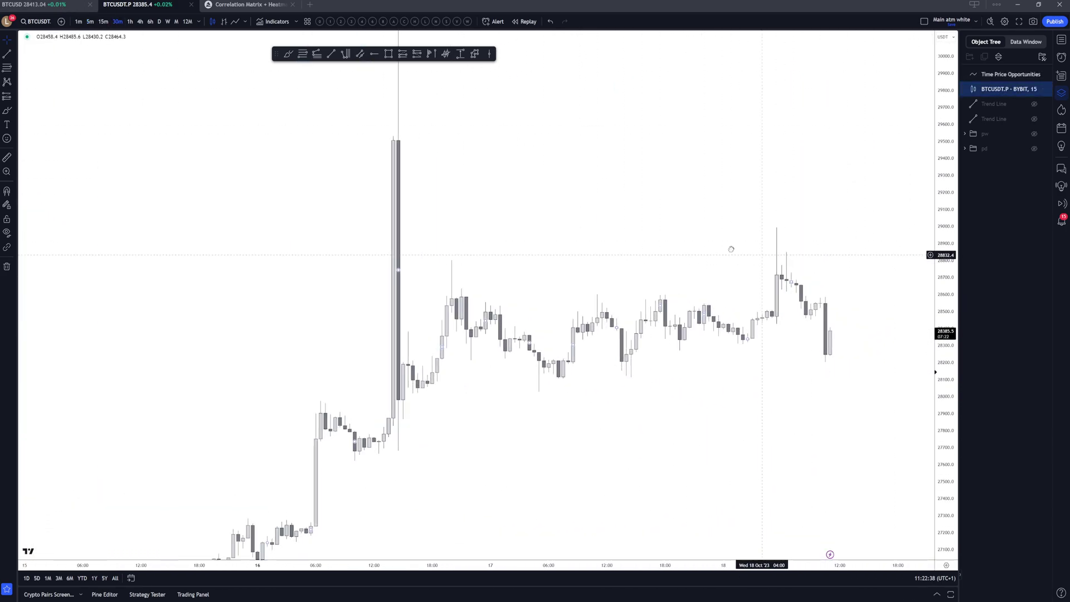
scroll(730, 249, "down", 3)
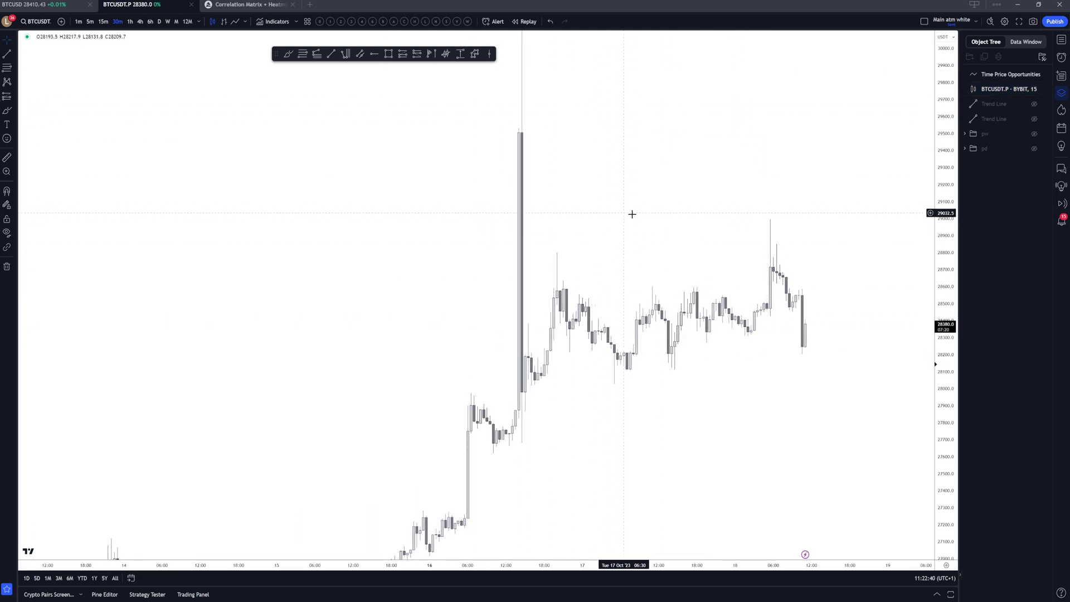
scroll(632, 214, "down", 6)
right_click(475, 184)
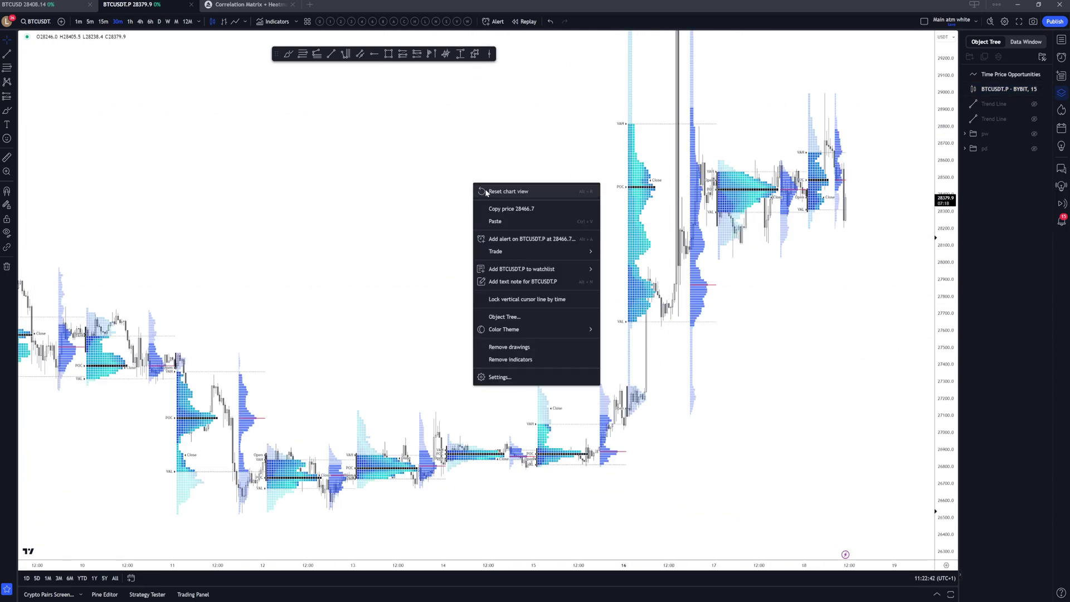
left_click(486, 192)
Step: Inspect the 16 and 17 October profiles up close and set the TPO Initial Balance Range to 2
scroll(557, 312, "up", 10)
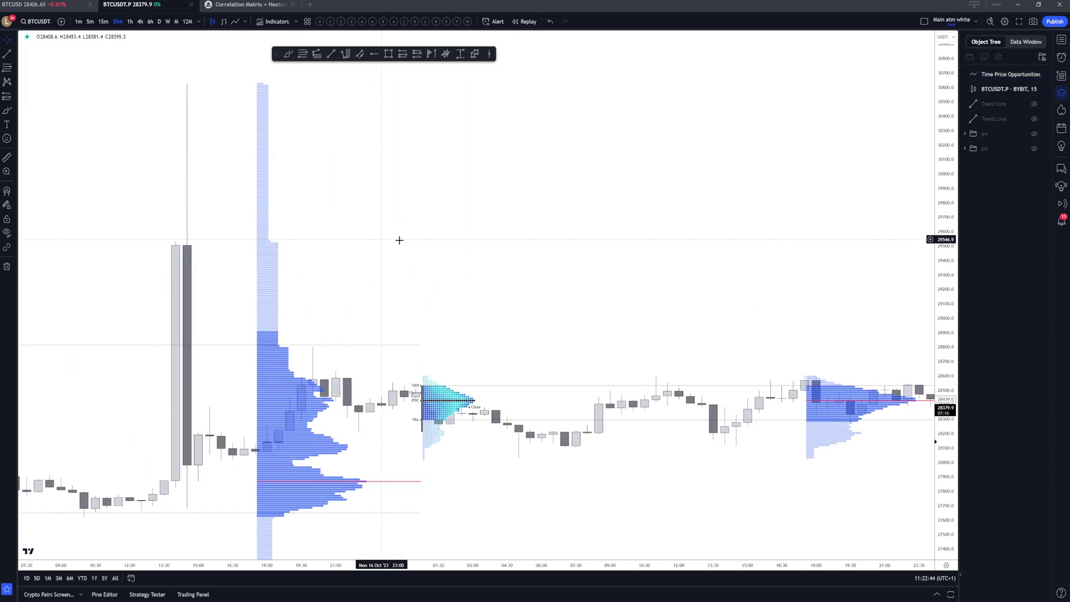
left_click_drag(399, 240, 580, 245)
scroll(656, 345, "up", 5)
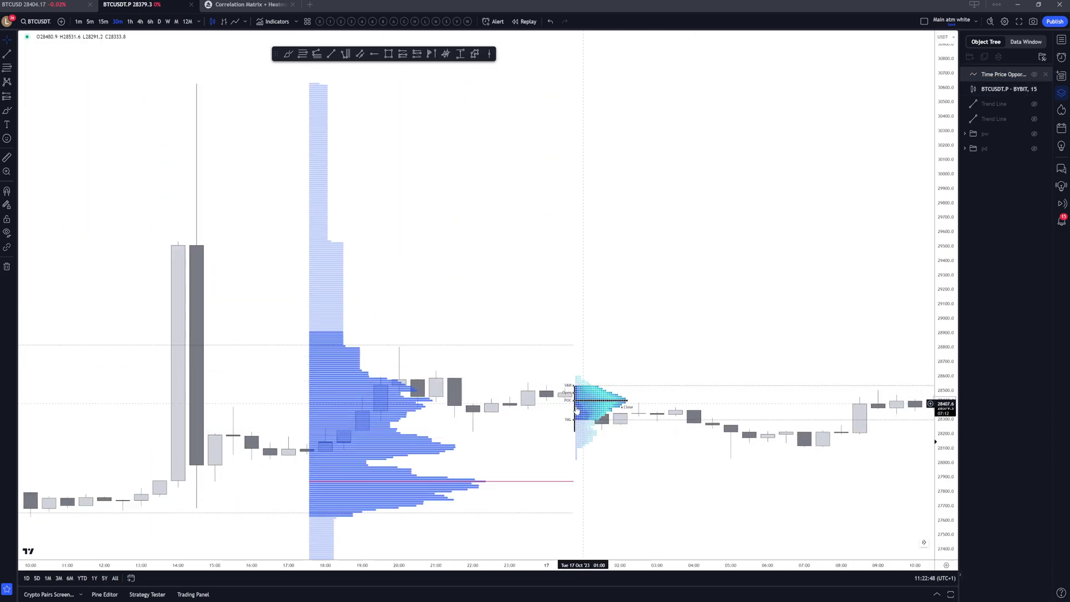
double_click(986, 74)
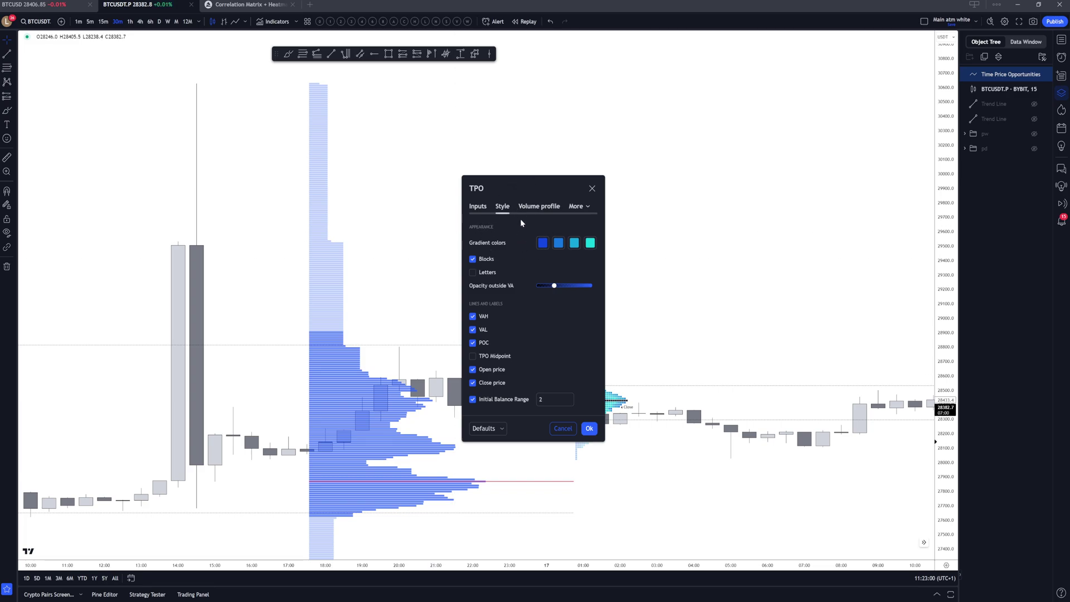
Step: Hide the TPO volume profile and show it again to compare the chart with and without it
left_click(542, 206)
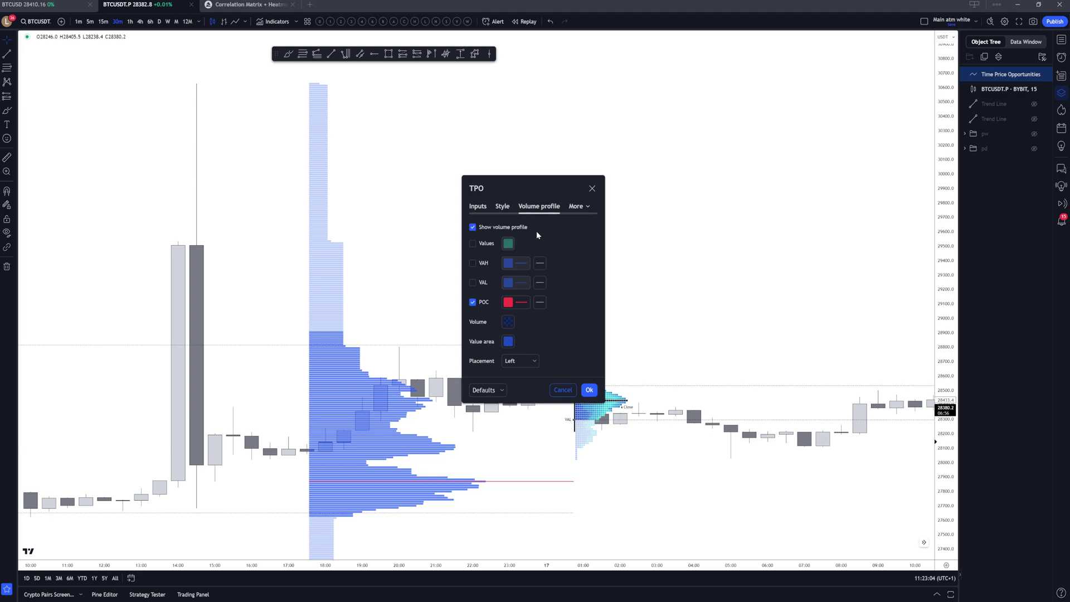
left_click(473, 227)
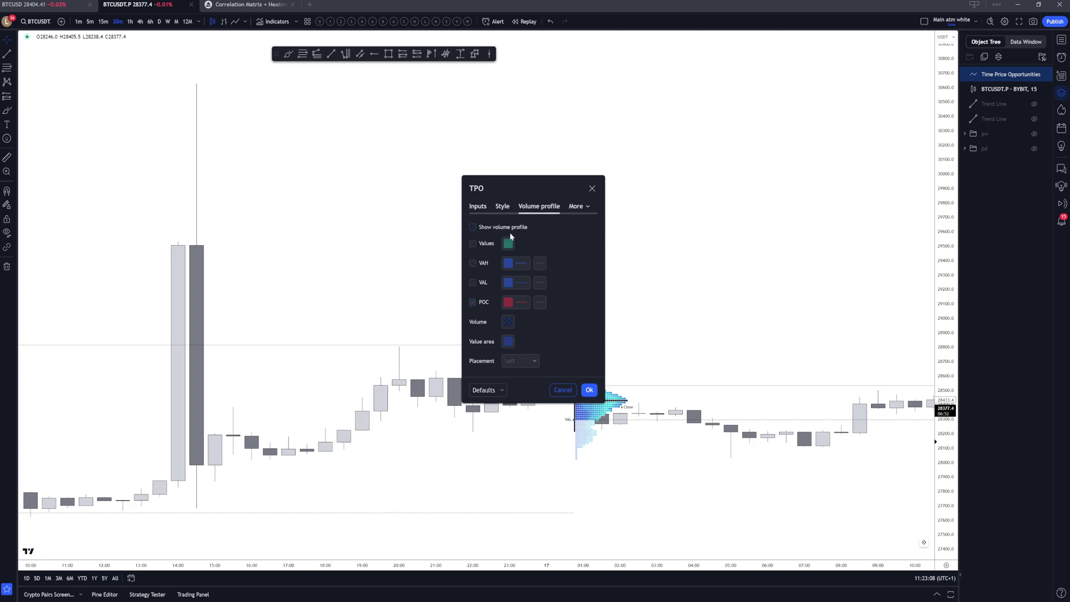
left_click(473, 228)
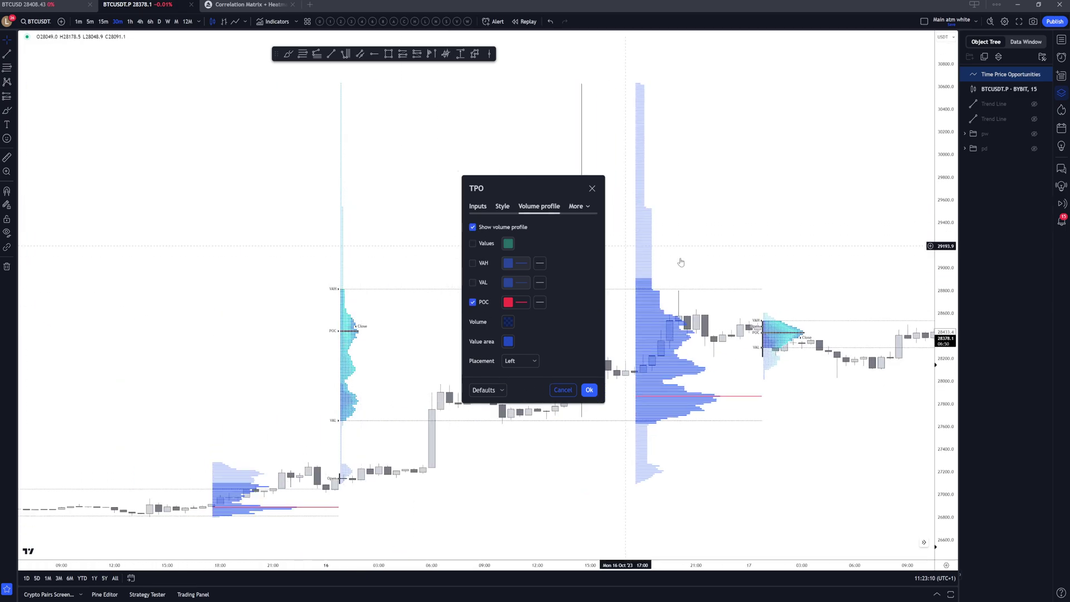
Step: Close the TPO settings and examine the TPO and volume profiles from 15 to 18 October side by side
left_click_drag(944, 351, 945, 224)
left_click_drag(562, 356, 457, 246)
scroll(484, 245, "up", 4)
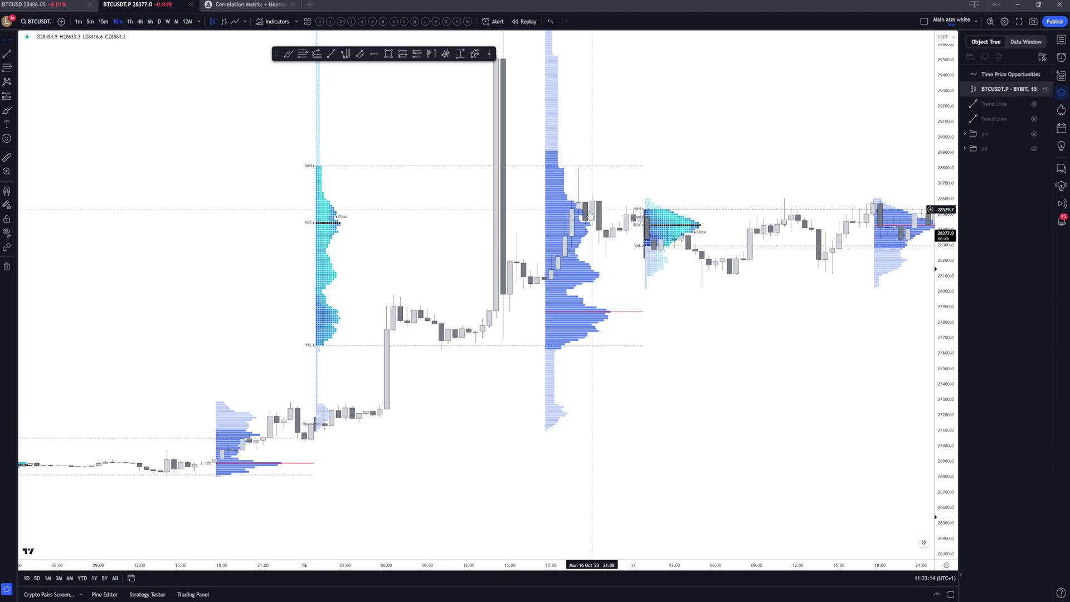
left_click_drag(502, 257, 478, 315)
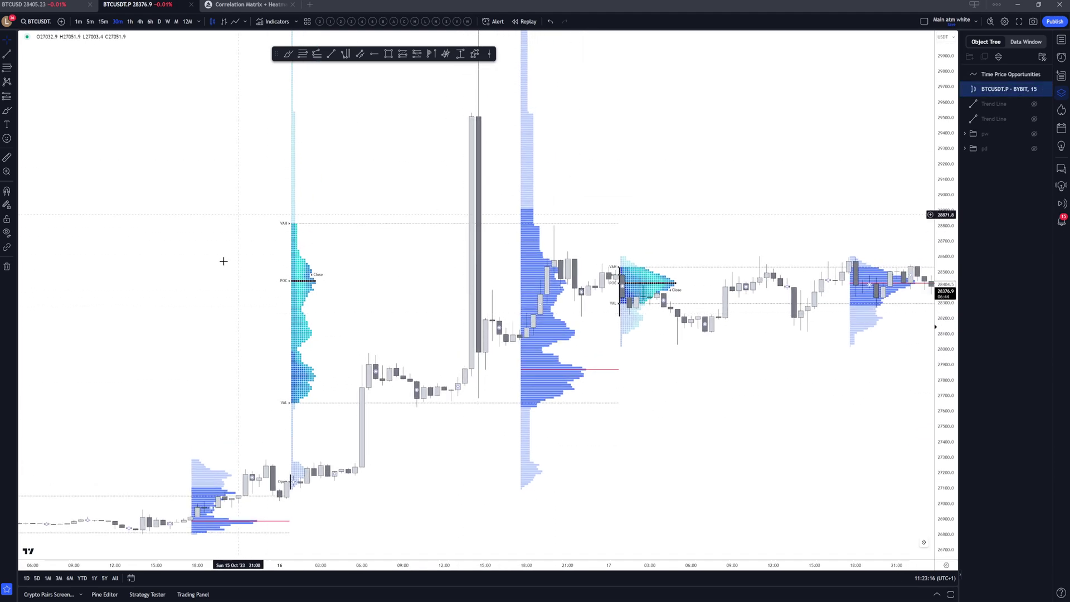
left_click(657, 205)
scroll(675, 203, "down", 3)
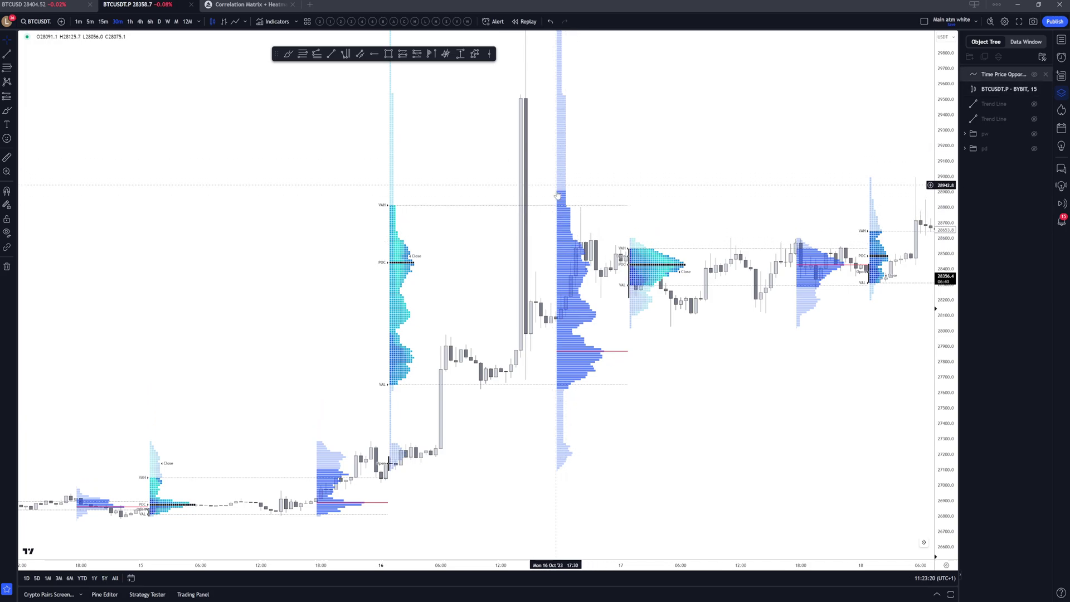
left_click_drag(522, 159, 517, 233)
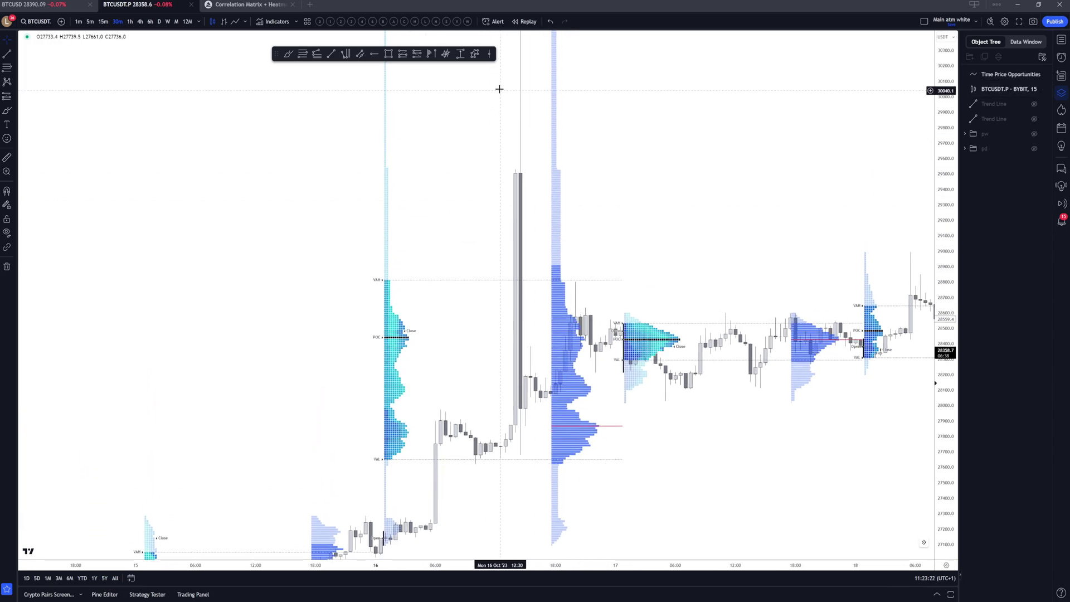
left_click_drag(636, 145, 654, 81)
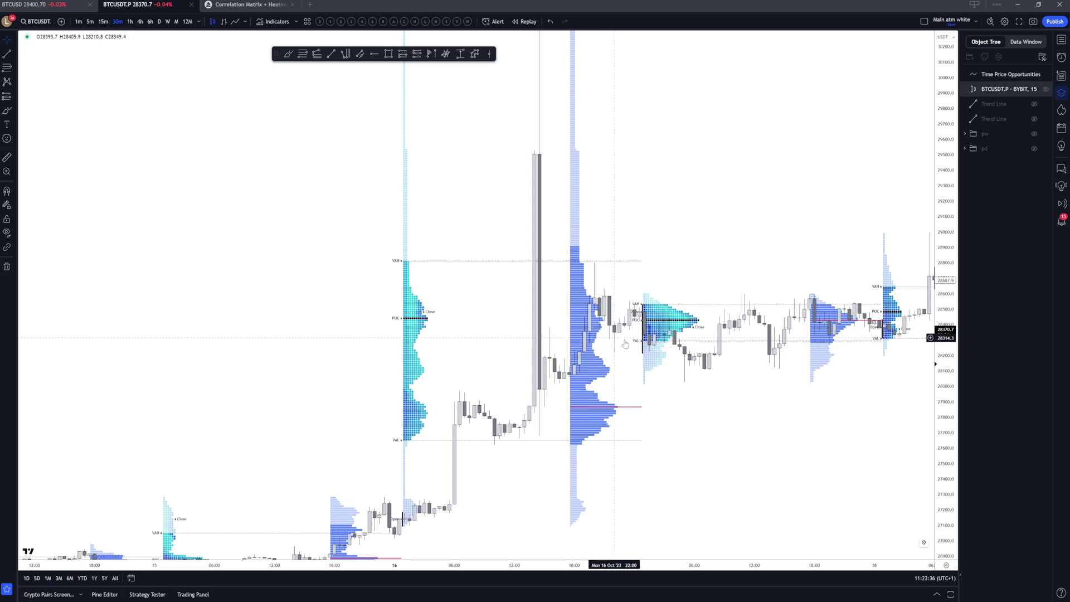
scroll(518, 181, "down", 3)
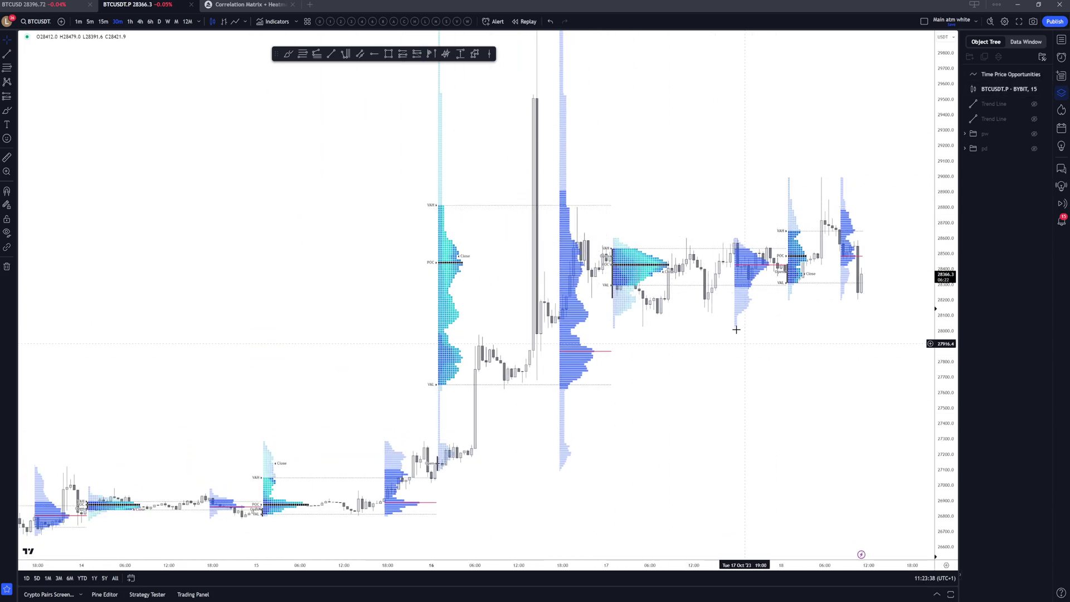
left_click_drag(945, 368, 944, 140)
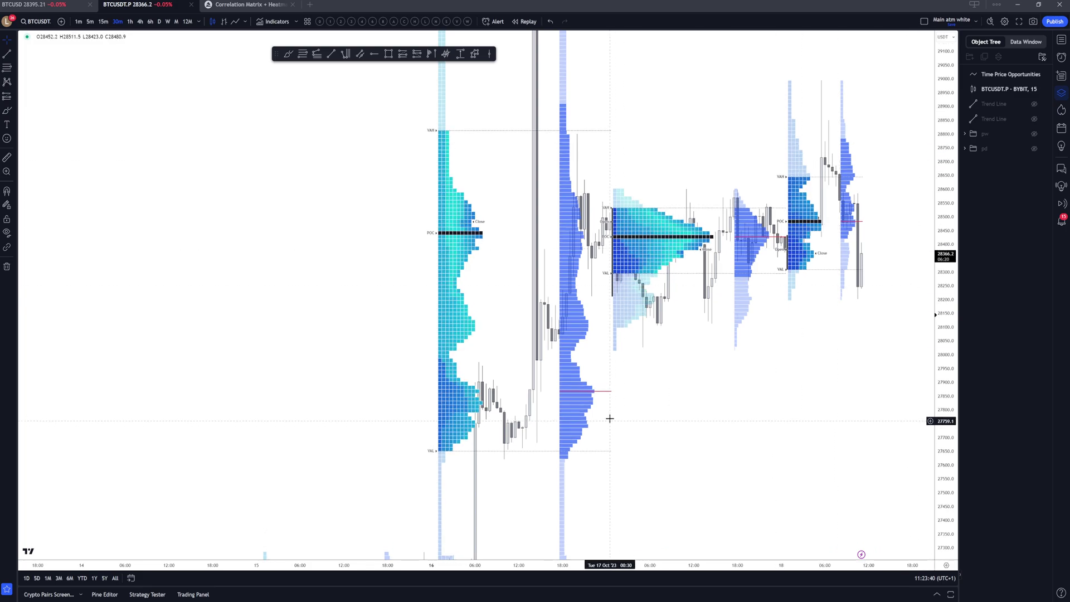
Step: Examine the TPO and volume profiles of the earlier sessions, from mid-October back to the end of September
left_click_drag(434, 473, 549, 141)
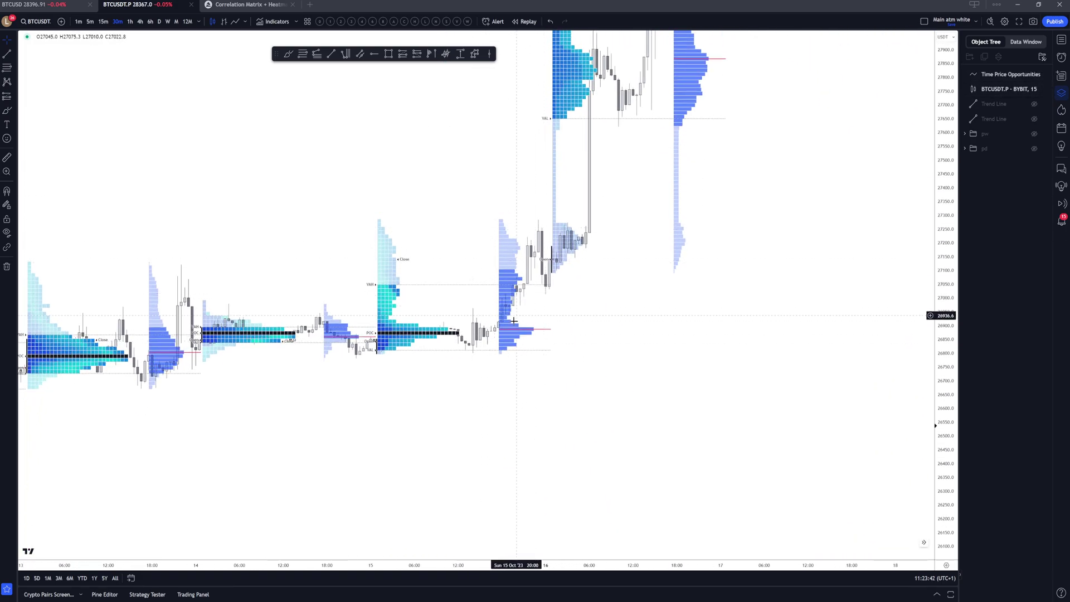
scroll(518, 312, "down", 3)
left_click_drag(429, 162, 679, 245)
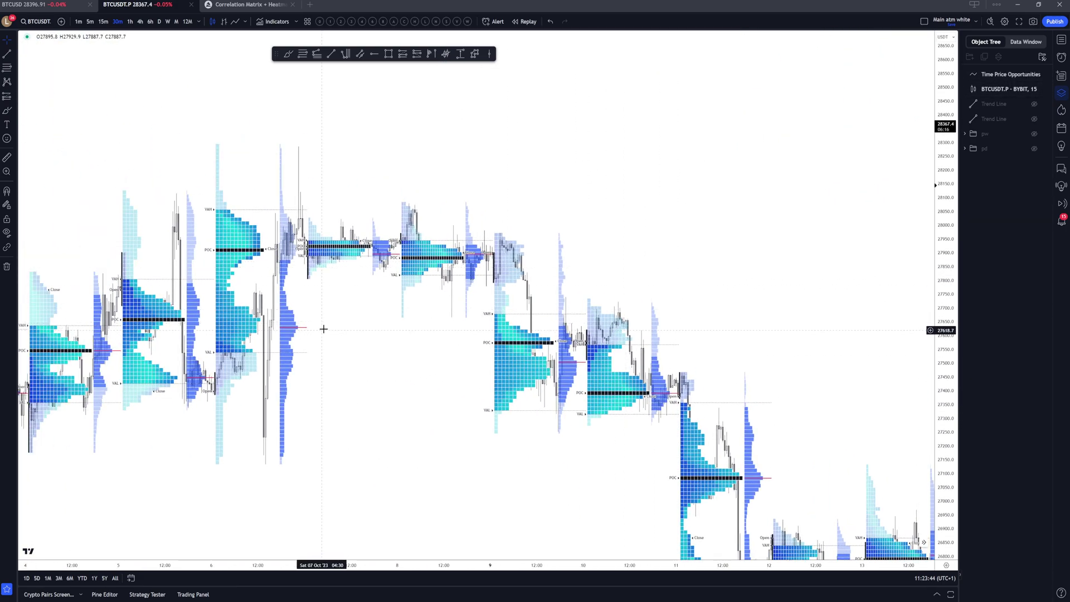
scroll(346, 345, "down", 3)
left_click_drag(332, 423, 609, 313)
scroll(404, 167, "up", 5)
left_click_drag(304, 227, 692, 260)
scroll(456, 463, "up", 2)
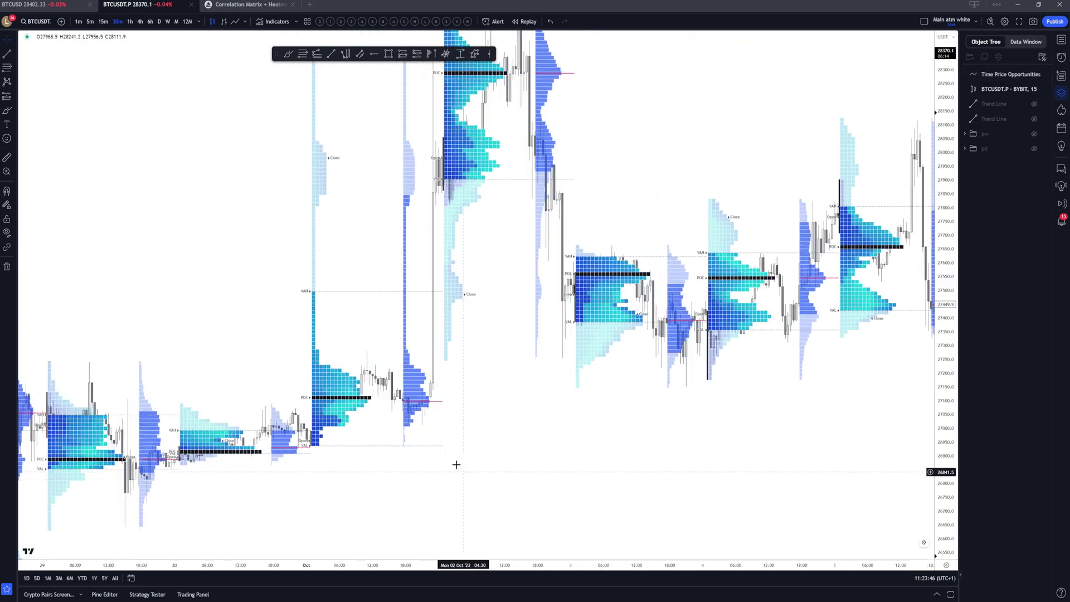
left_click_drag(530, 203, 543, 390)
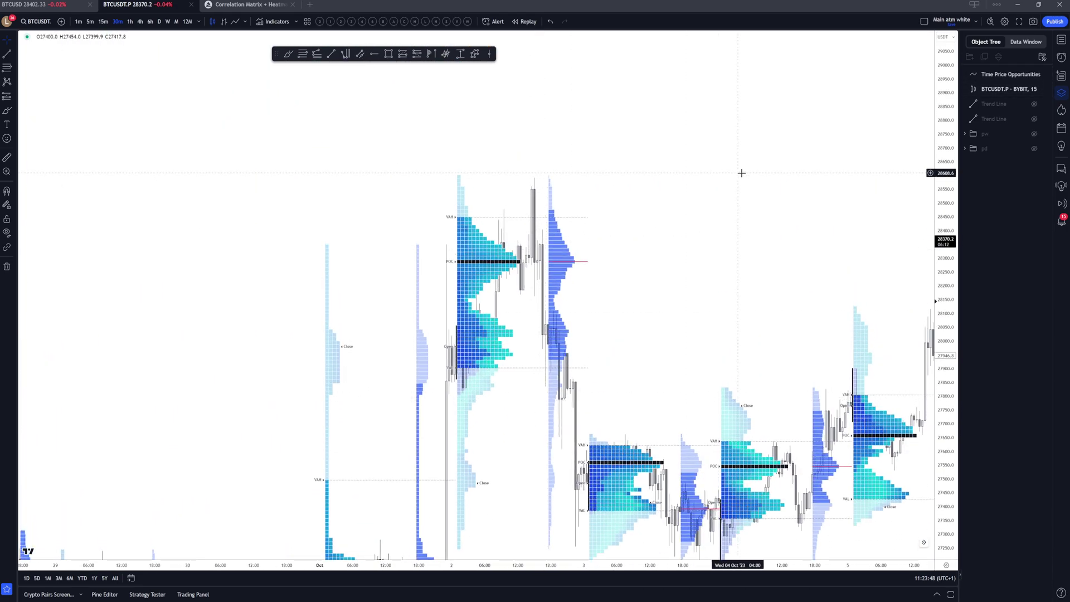
left_click_drag(736, 175, 447, 70)
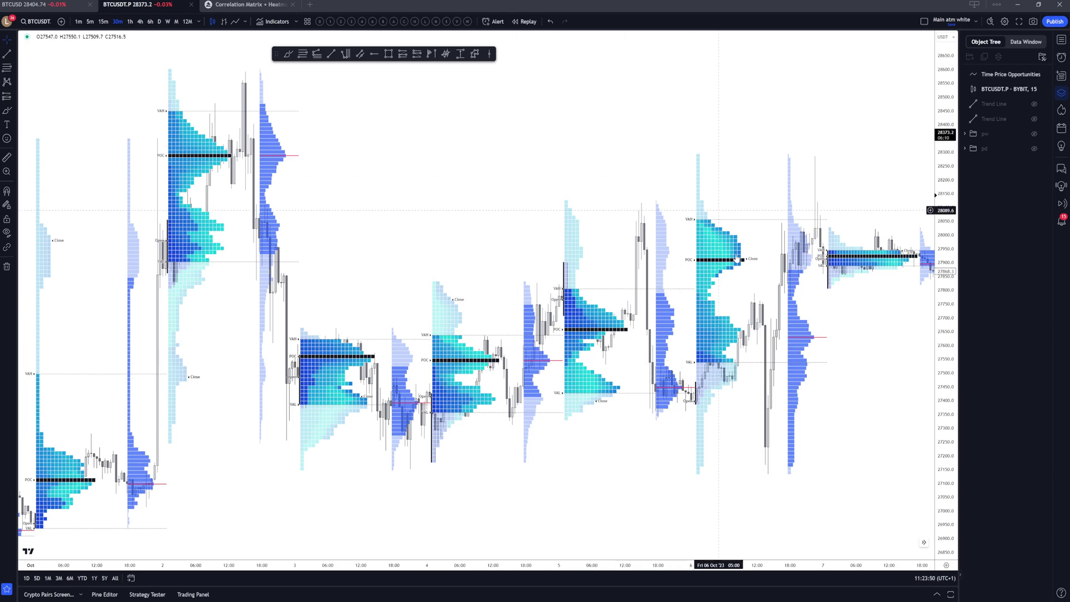
scroll(744, 341, "right", 5)
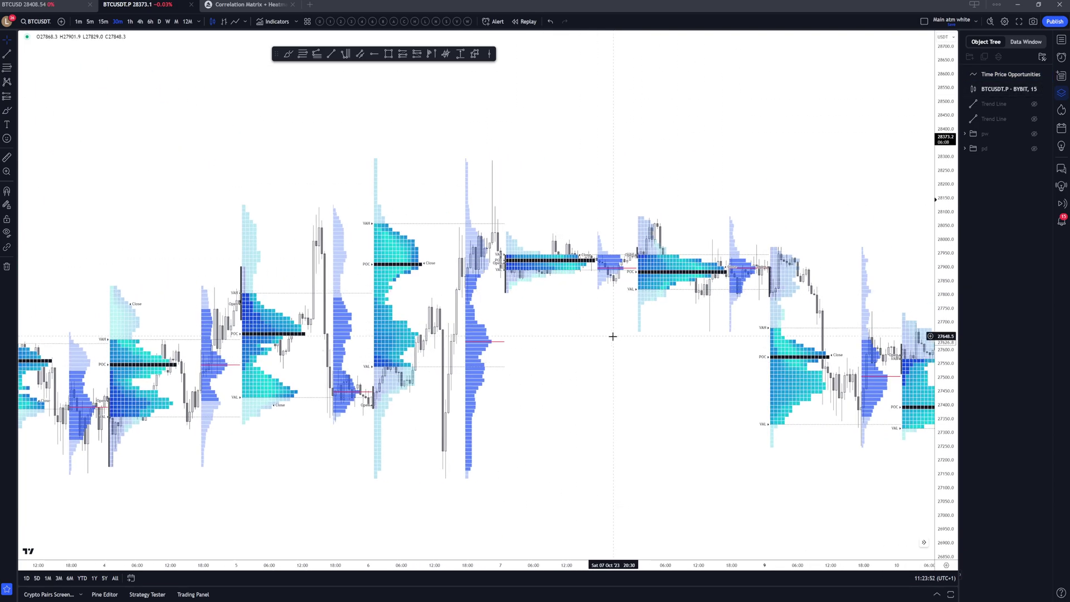
scroll(561, 351, "right", 5)
Step: Reset the chart view and frame the latest profiles from 14 to 18 October
right_click(589, 158)
left_click(595, 168)
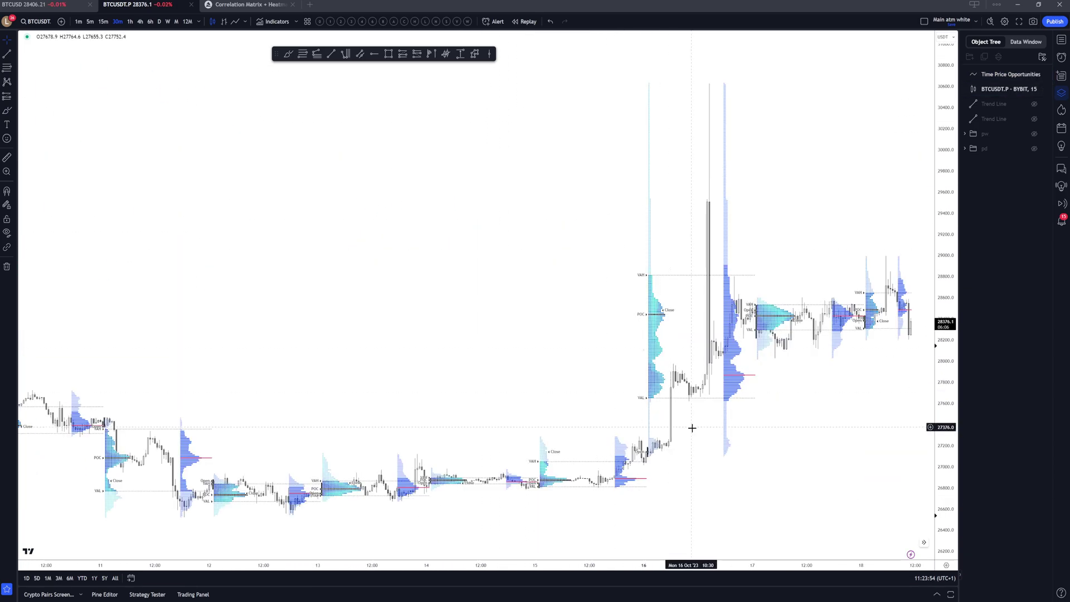
scroll(694, 435, "down", 2)
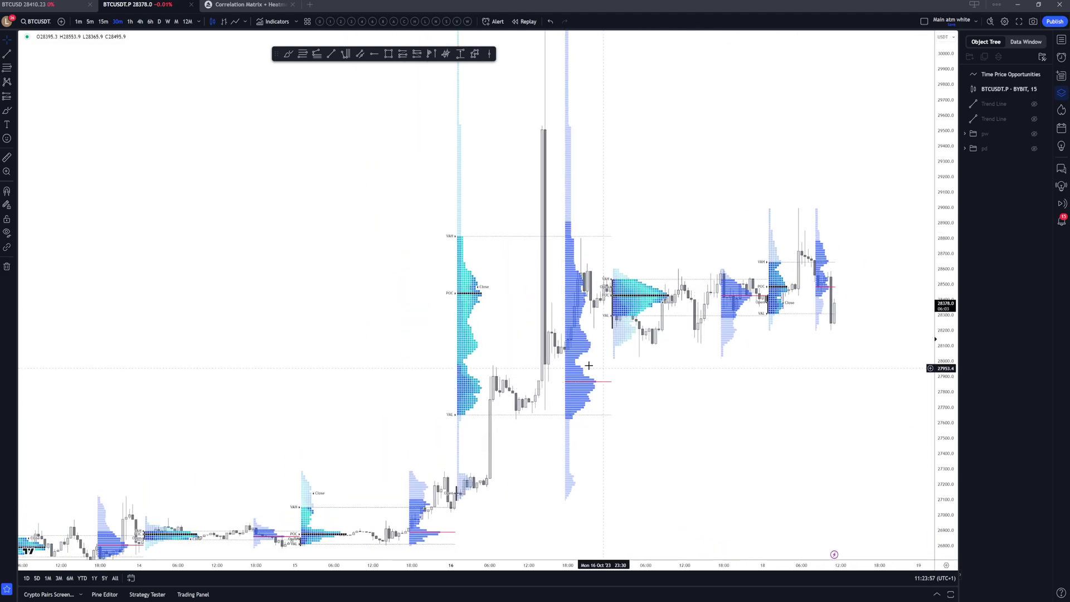
Step: Check the TPO visibility intervals and return to the indicator's volume profile options
double_click(470, 292)
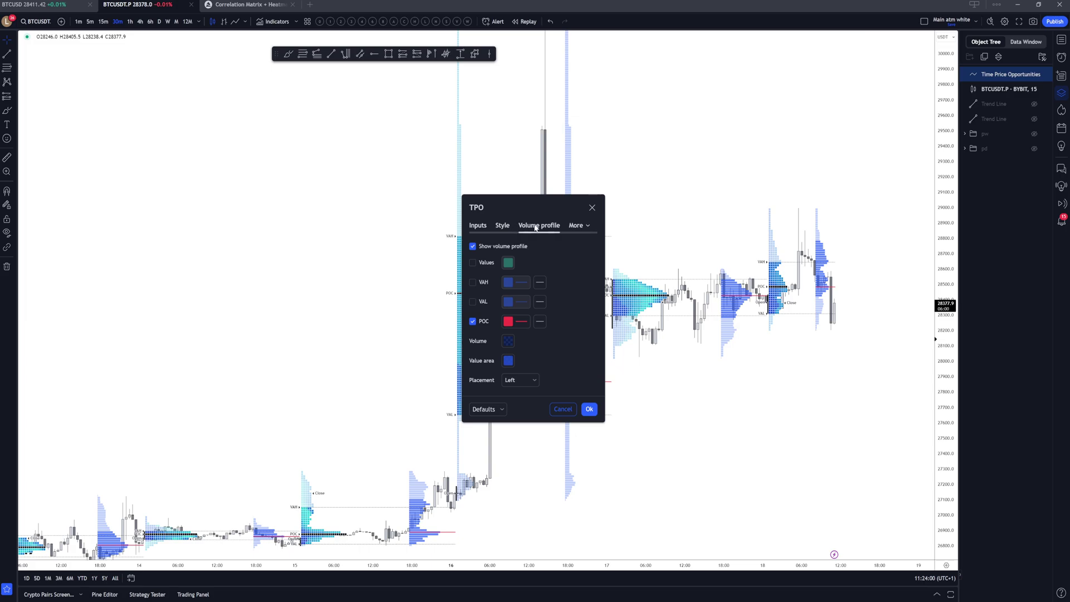
left_click(580, 246)
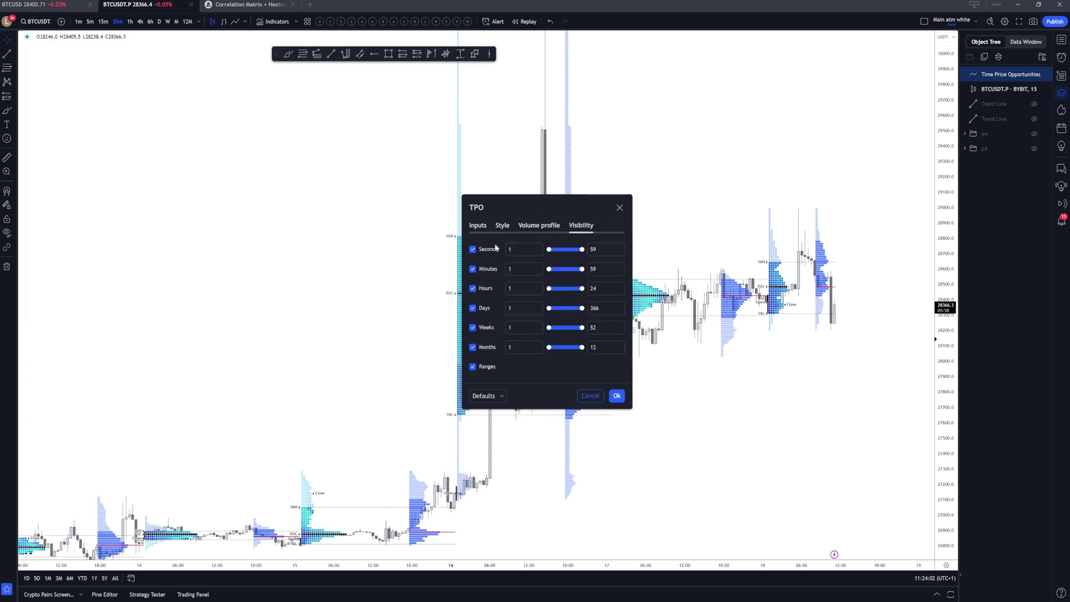
left_click(544, 226)
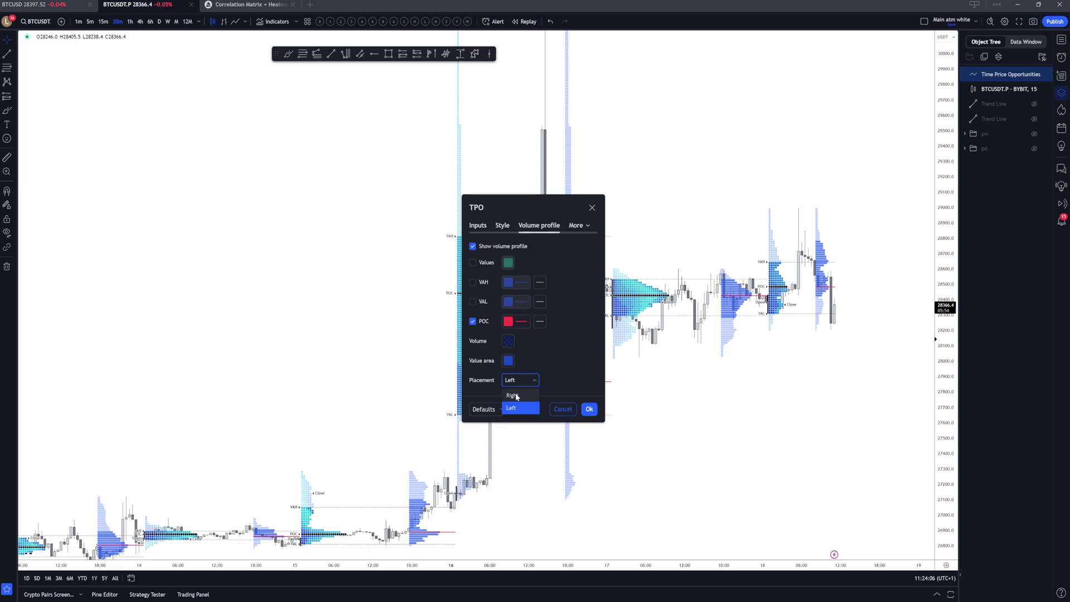
Step: Try the Right placement for the volume profile, compare it with Left, and restore Left
left_click(512, 396)
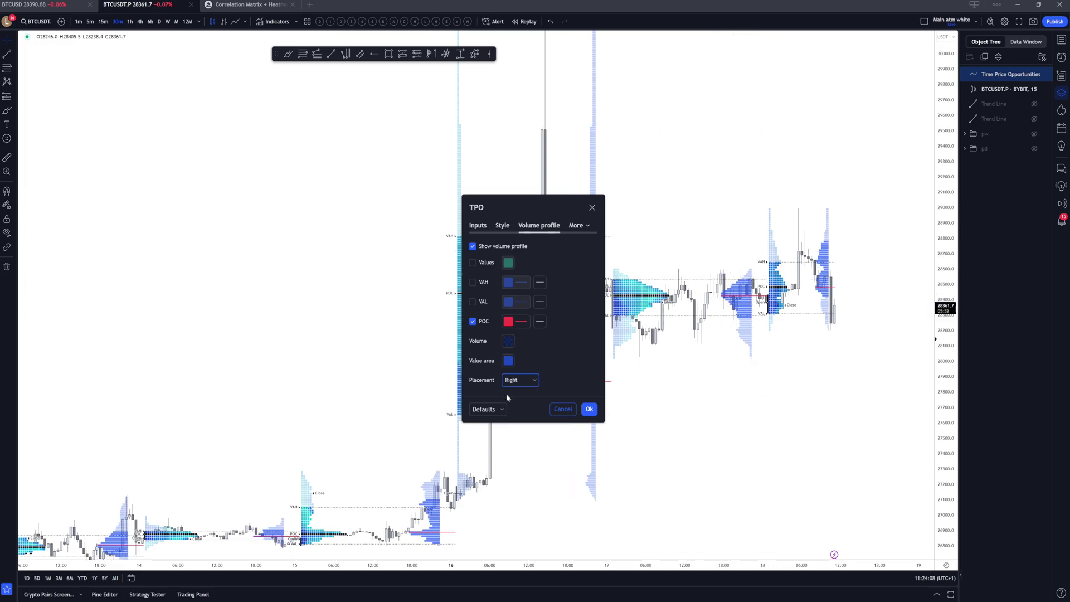
left_click(522, 409)
left_click(523, 381)
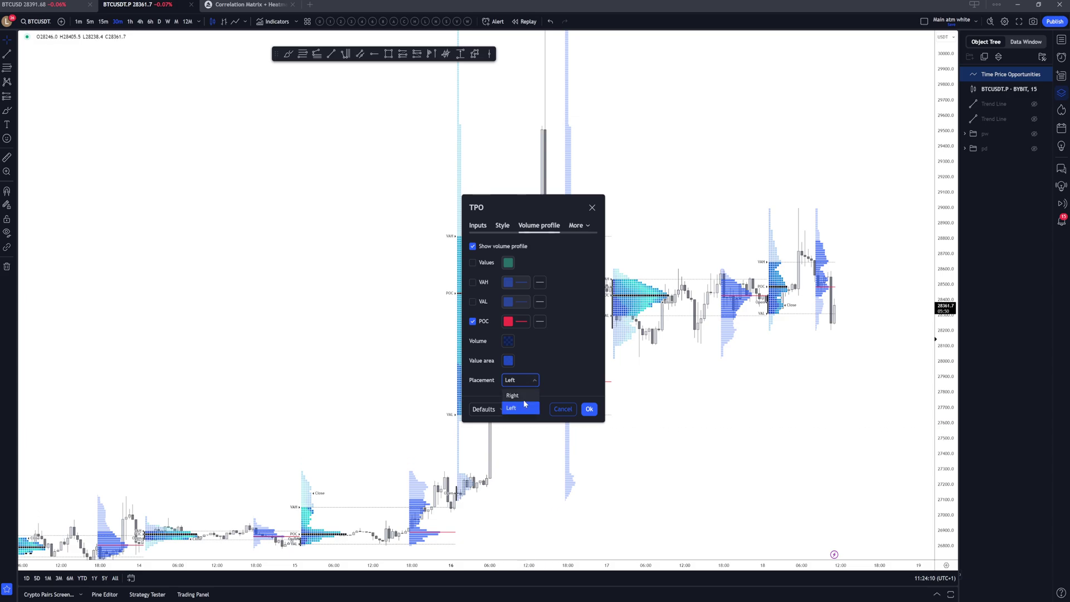
left_click(525, 397)
left_click(520, 379)
left_click(522, 410)
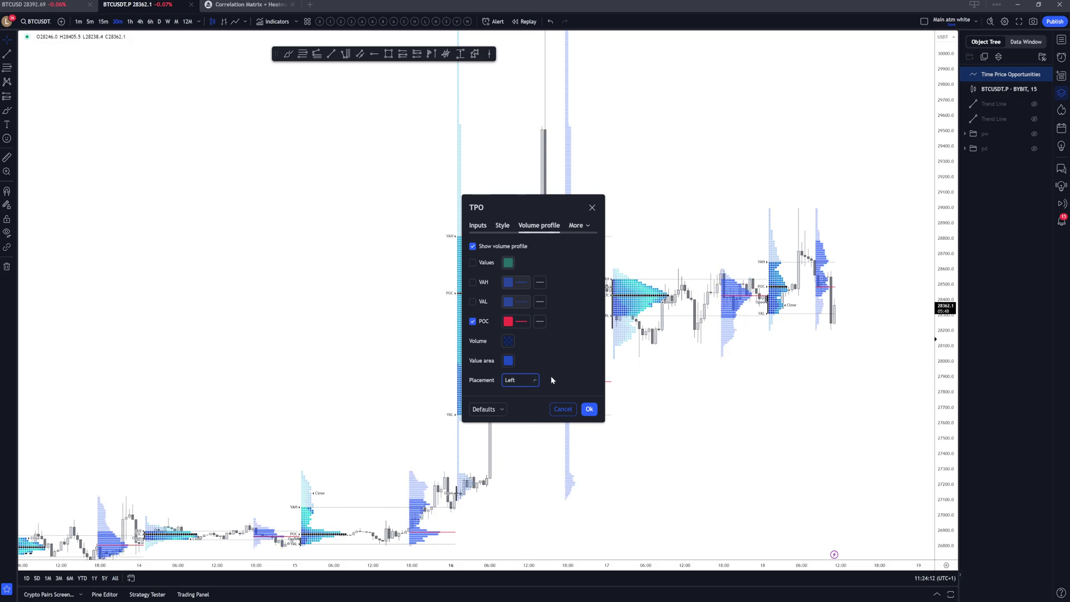
Step: Enable the volume profile's VAH and VAL lines and colour both of them black
left_click(473, 302)
left_click(513, 282)
left_click(508, 299)
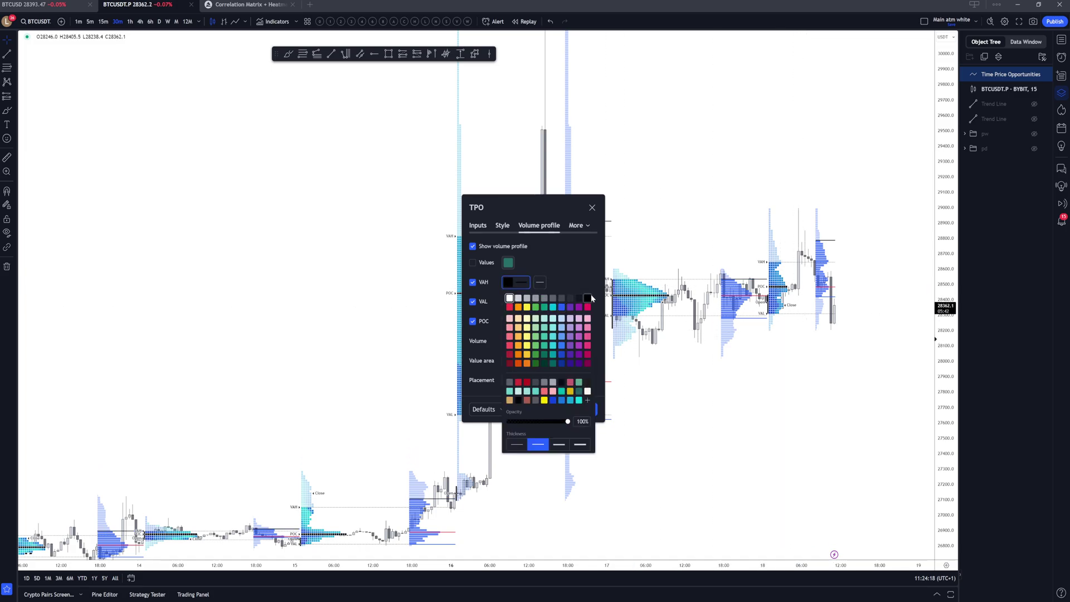
left_click(581, 261)
left_click(513, 301)
left_click(587, 317)
left_click(573, 294)
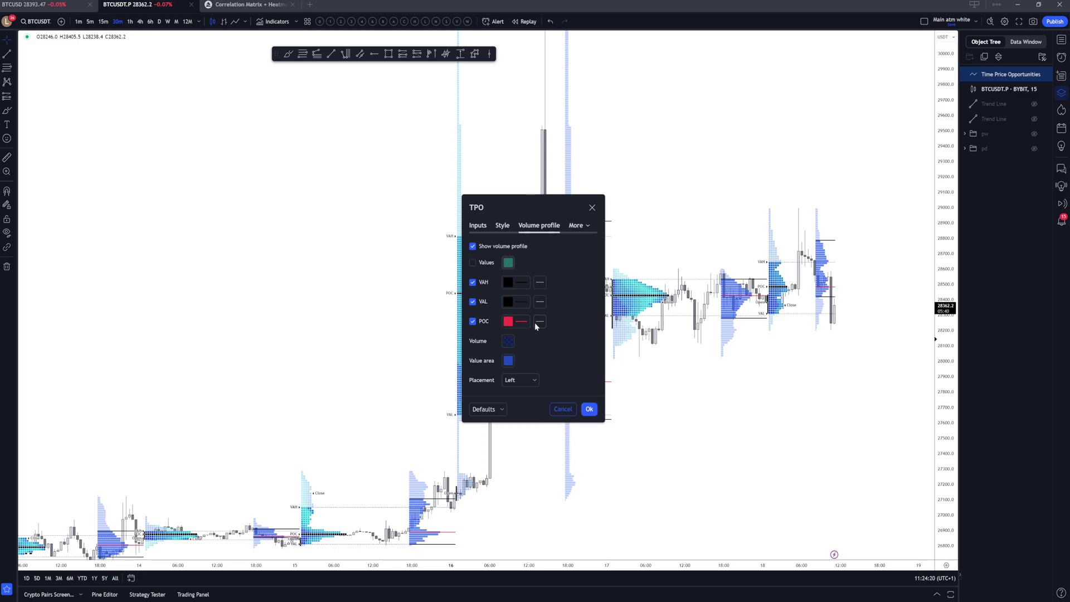
Step: Check the line style and colour choices for the volume profile's POC line
left_click(540, 321)
left_click(508, 321)
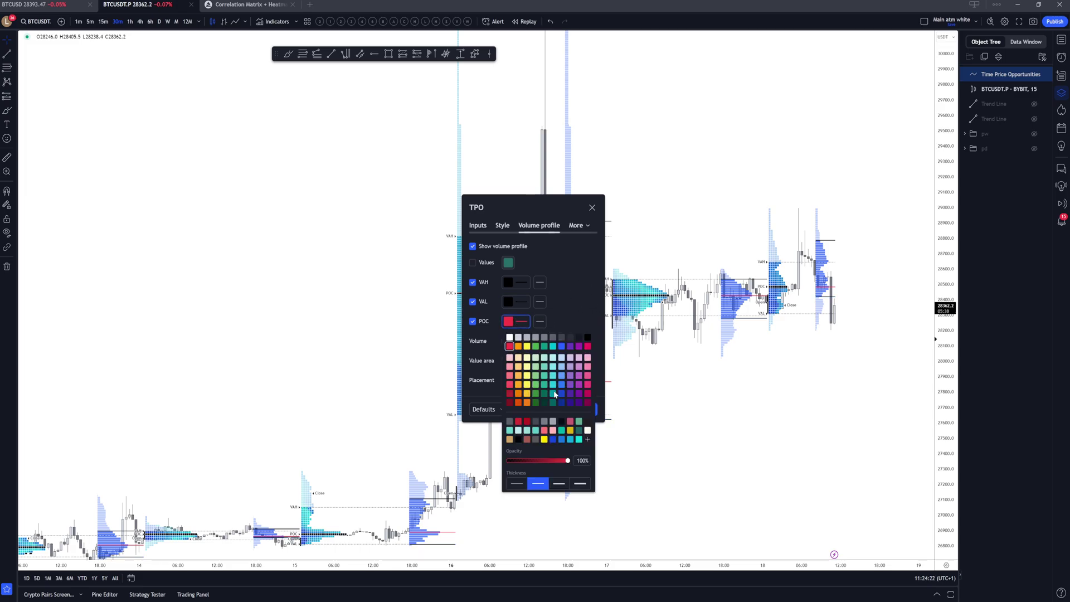
left_click(584, 293)
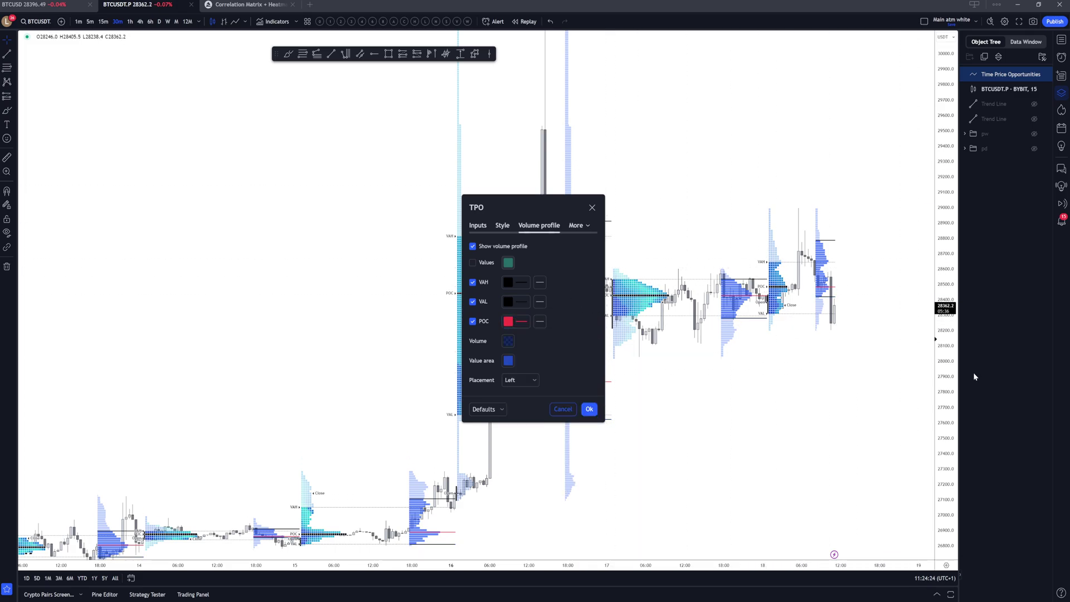
Step: Examine the TPO blocks and volume profiles of 16 and 17 October up close on the BTCUSDT chart
left_click_drag(938, 381, 936, 238)
left_click_drag(746, 184, 738, 149)
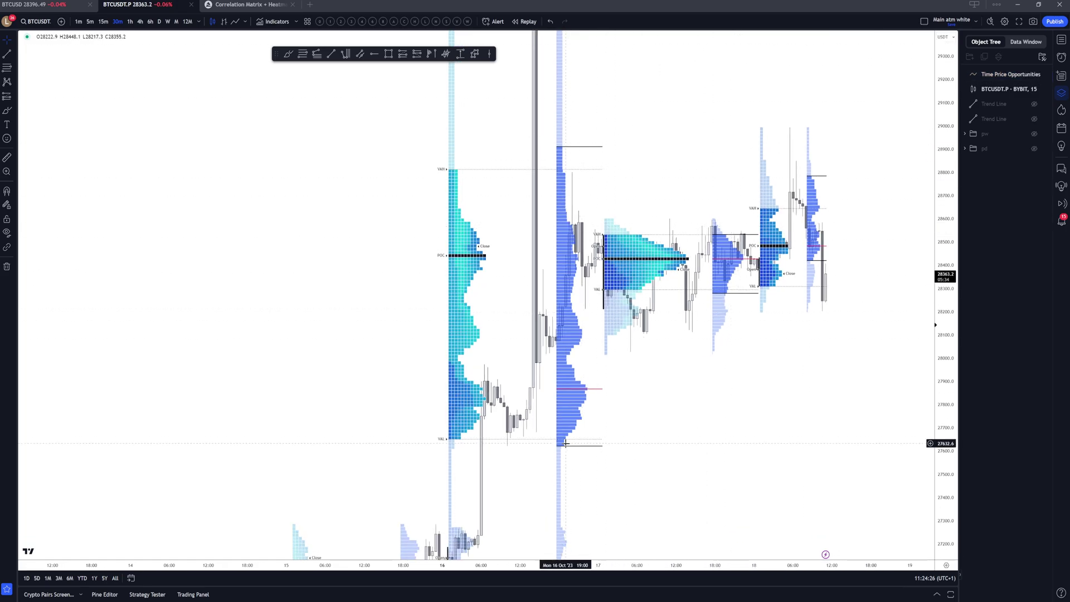
scroll(619, 420, "up", 5)
left_click_drag(391, 285, 787, 301)
scroll(515, 245, "up", 6)
left_click_drag(348, 187, 504, 146)
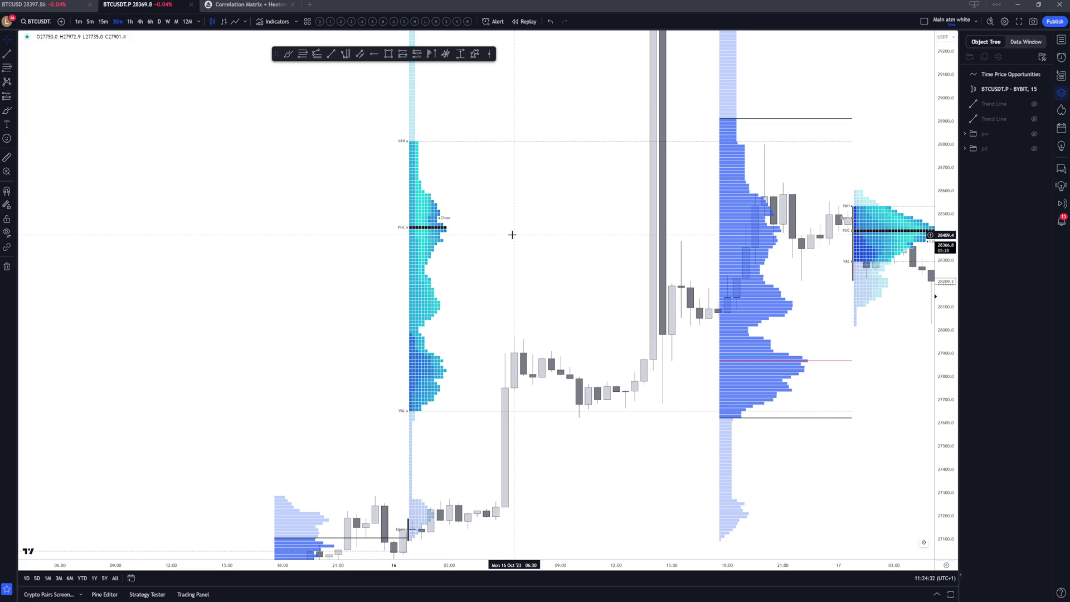
scroll(508, 240, "up", 3)
left_click_drag(649, 302, 560, 357)
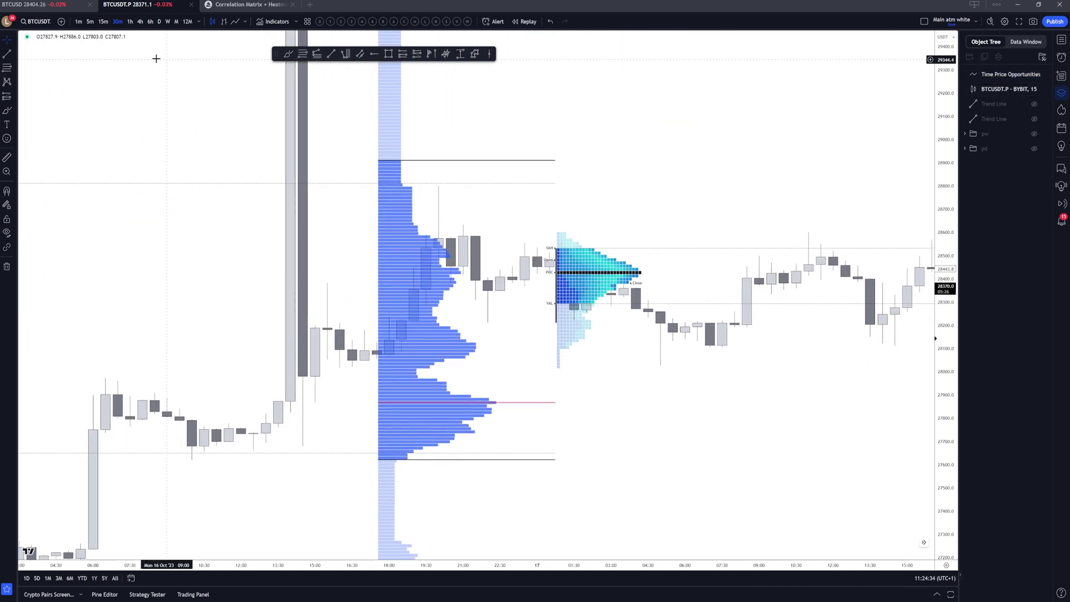
left_click_drag(942, 344, 941, 202)
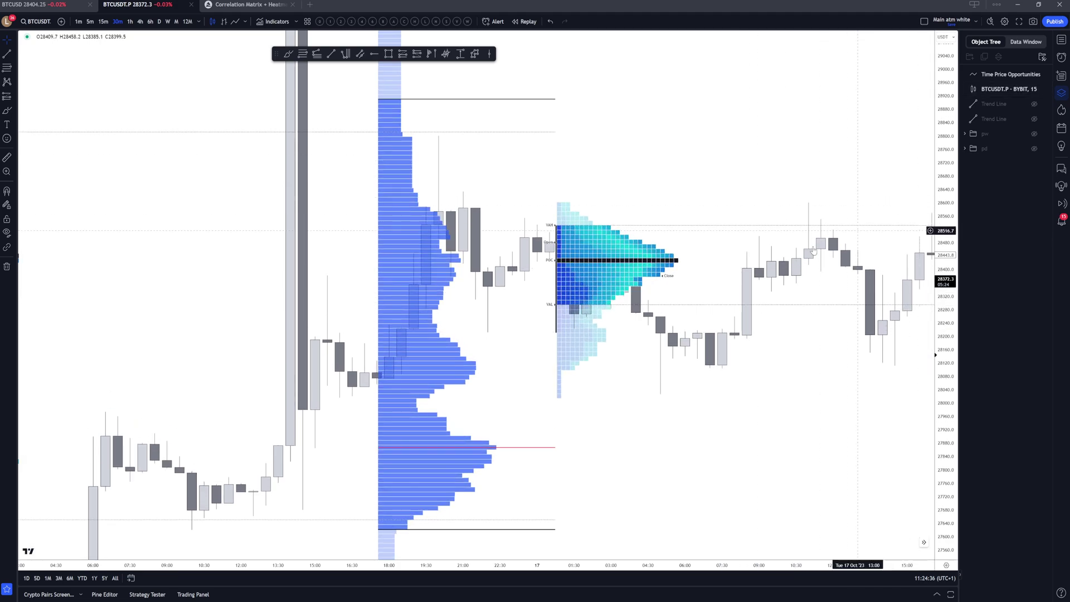
scroll(813, 251, "up", 3)
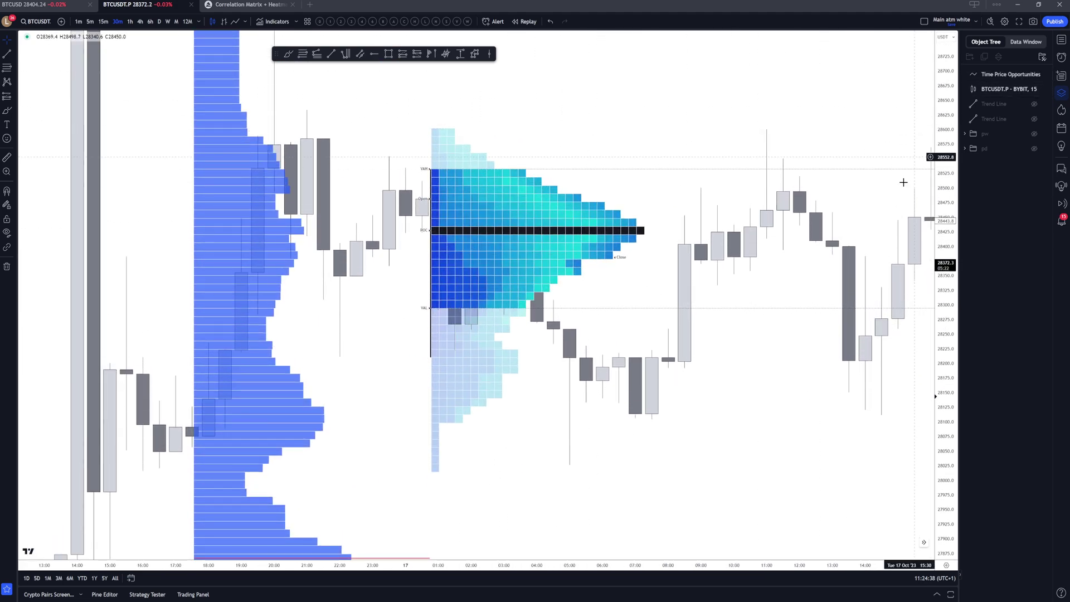
left_click_drag(457, 191, 461, 253)
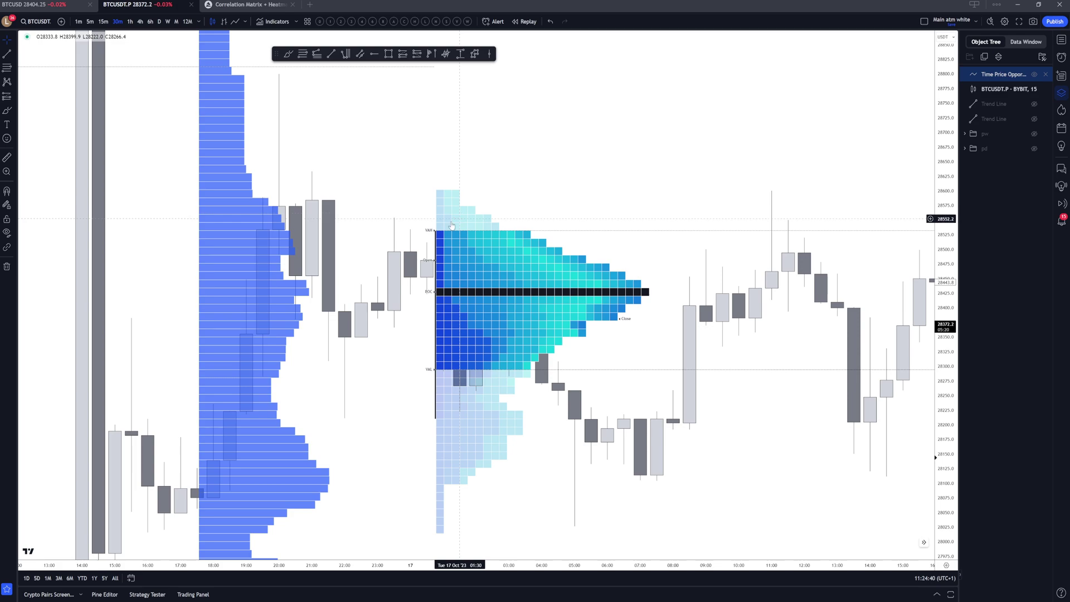
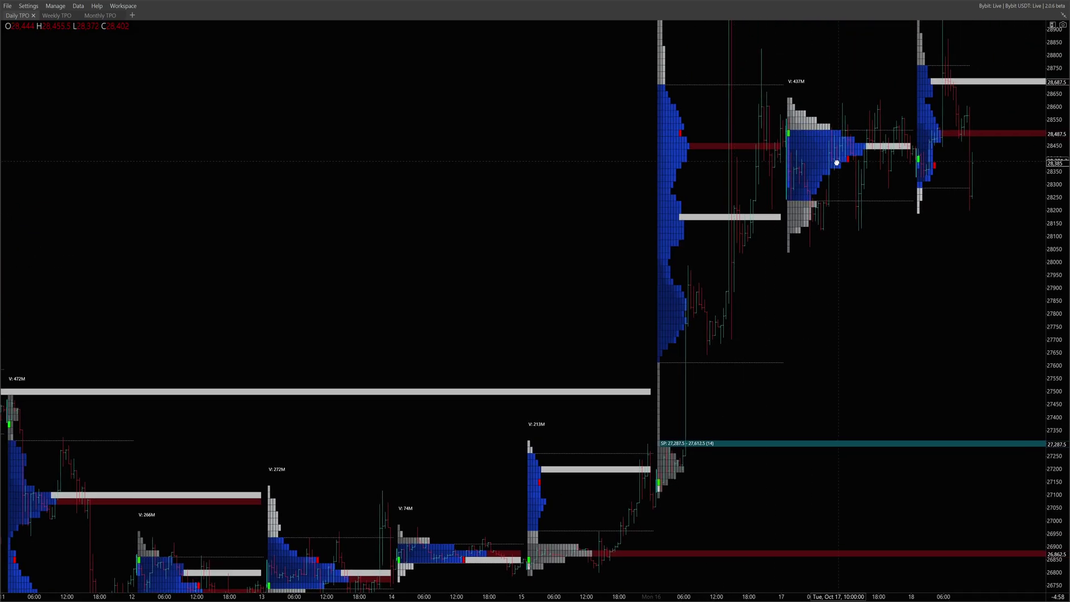
Step: Switch to the Daily TPO chart in the Bybit desktop charting program and expand the 17 October profile into its time periods
left_click_drag(835, 161, 683, 363)
left_click_drag(1048, 141, 1046, 221)
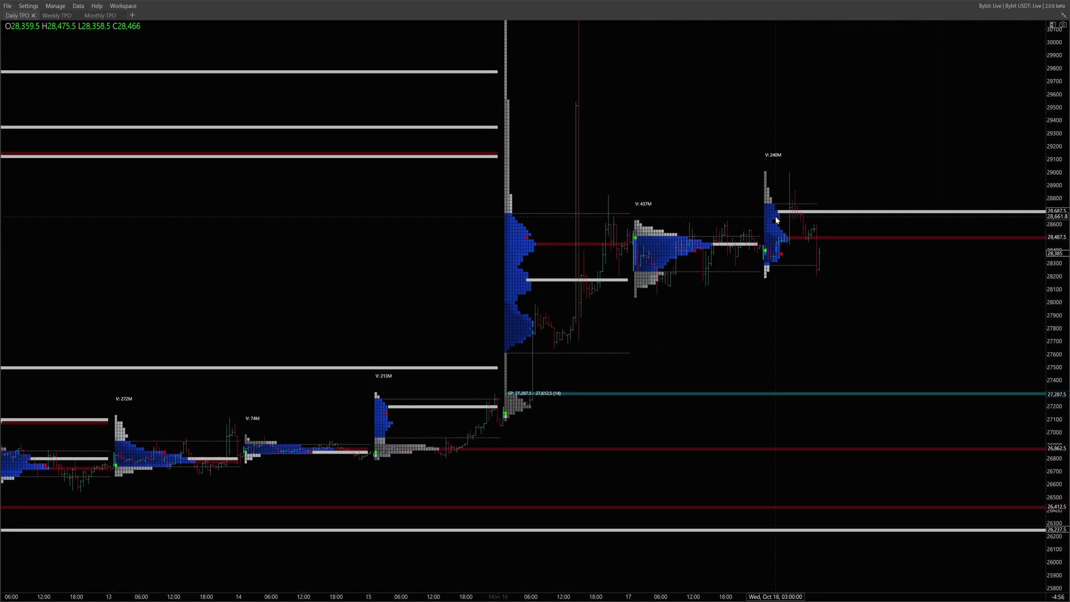
scroll(774, 218, "up", 3)
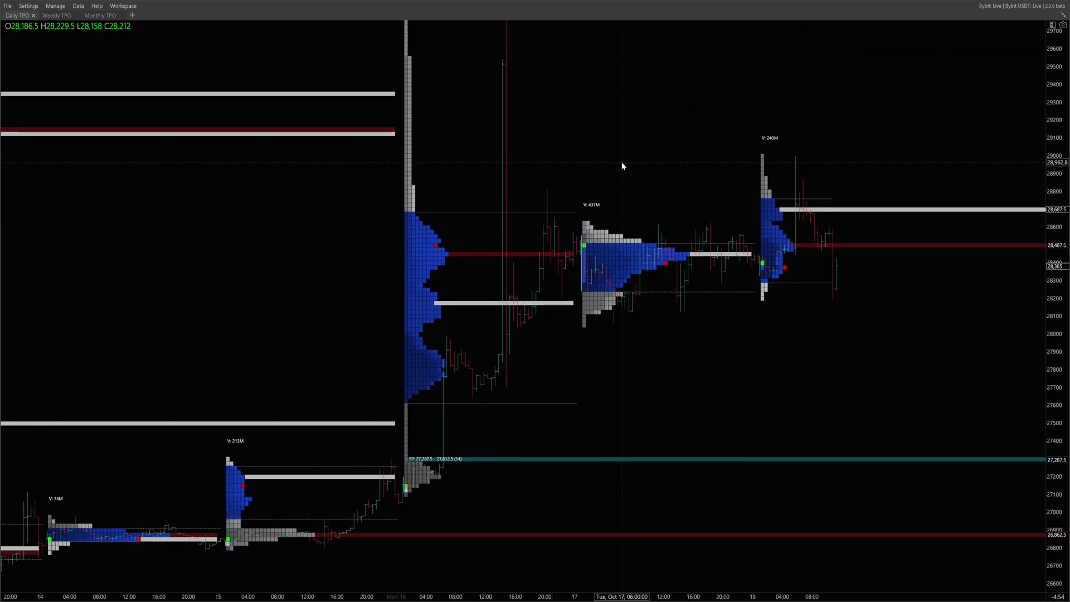
scroll(622, 249, "up", 2)
left_click_drag(622, 249, 611, 263)
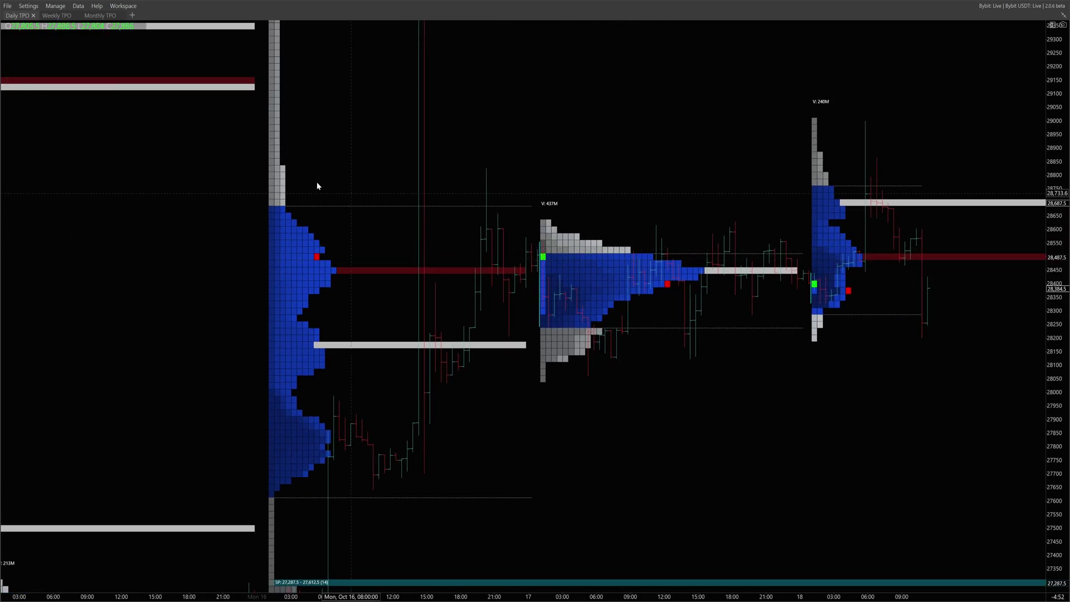
mouse_move(554, 323)
scroll(556, 351, "up", 2)
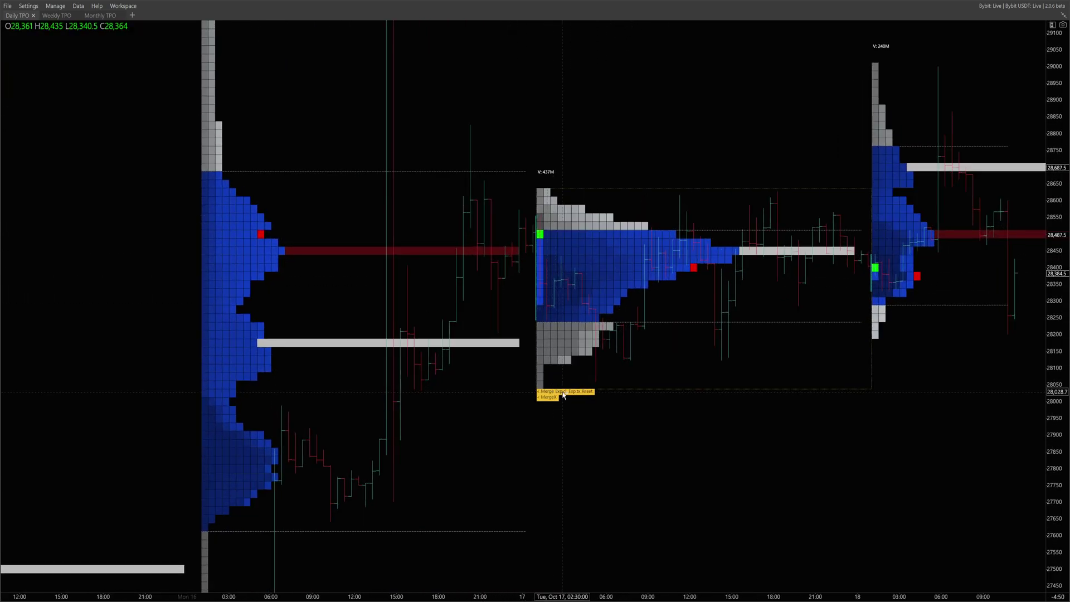
left_click(563, 393)
scroll(553, 363, "up", 1)
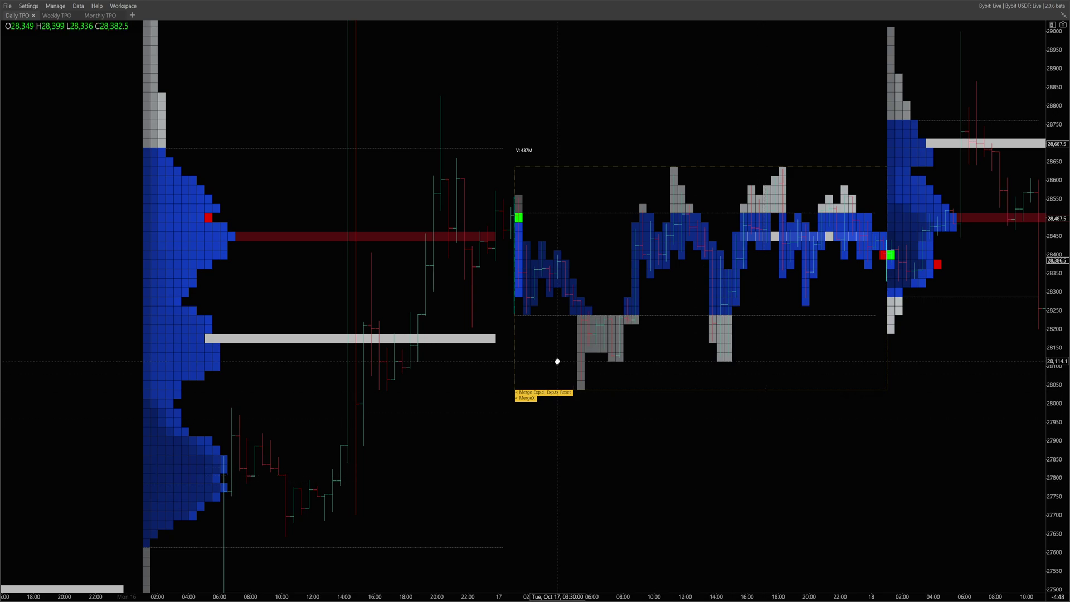
scroll(704, 479, "up", 1)
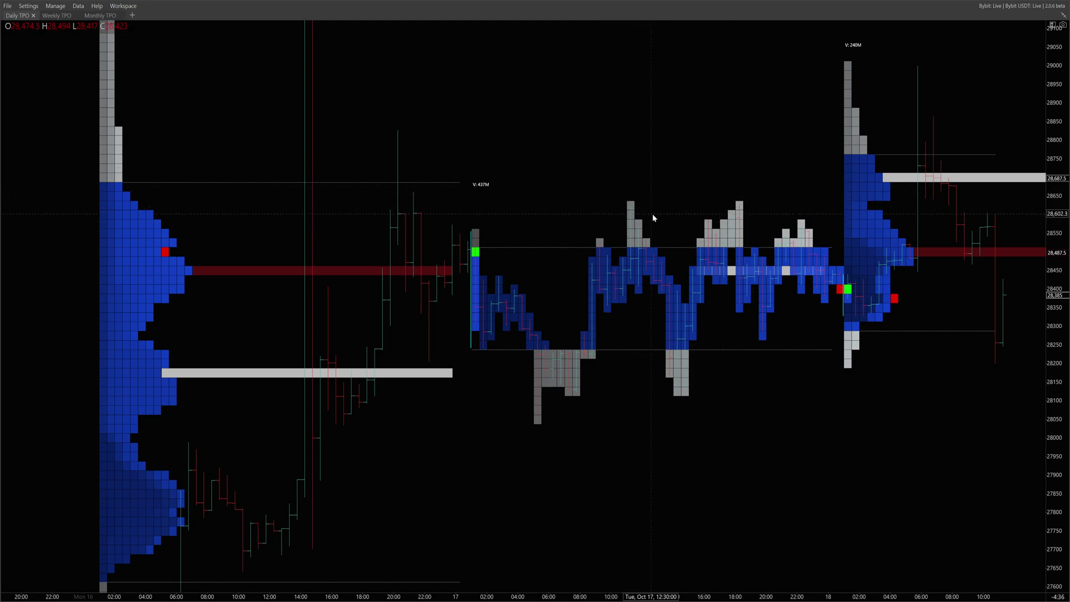
Step: Collapse the 17 October TPO profile, expand it once more for comparison, and collapse it again
mouse_move(493, 434)
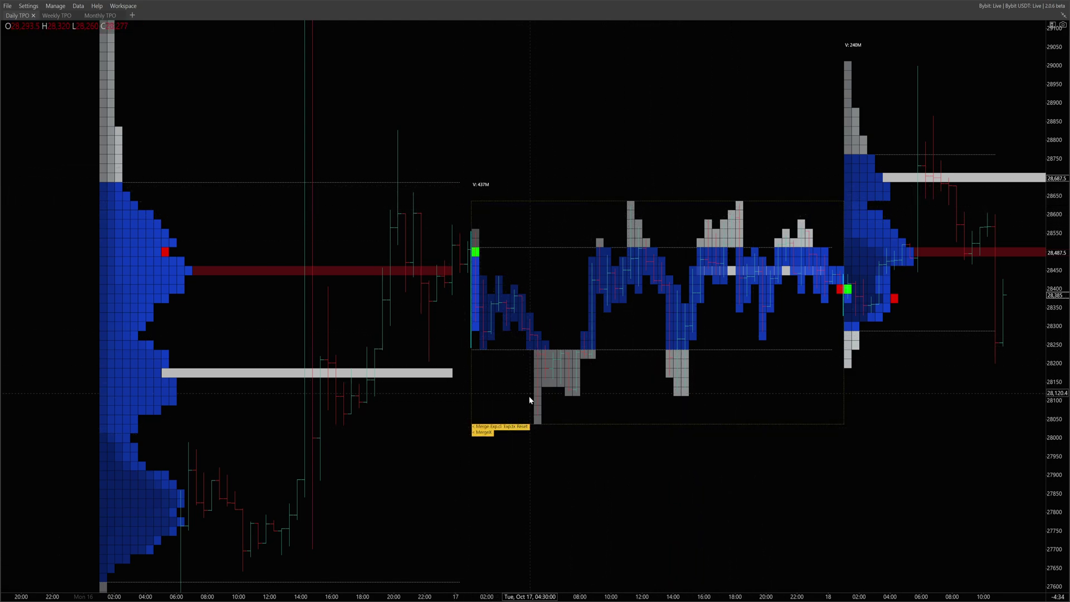
left_click(524, 427)
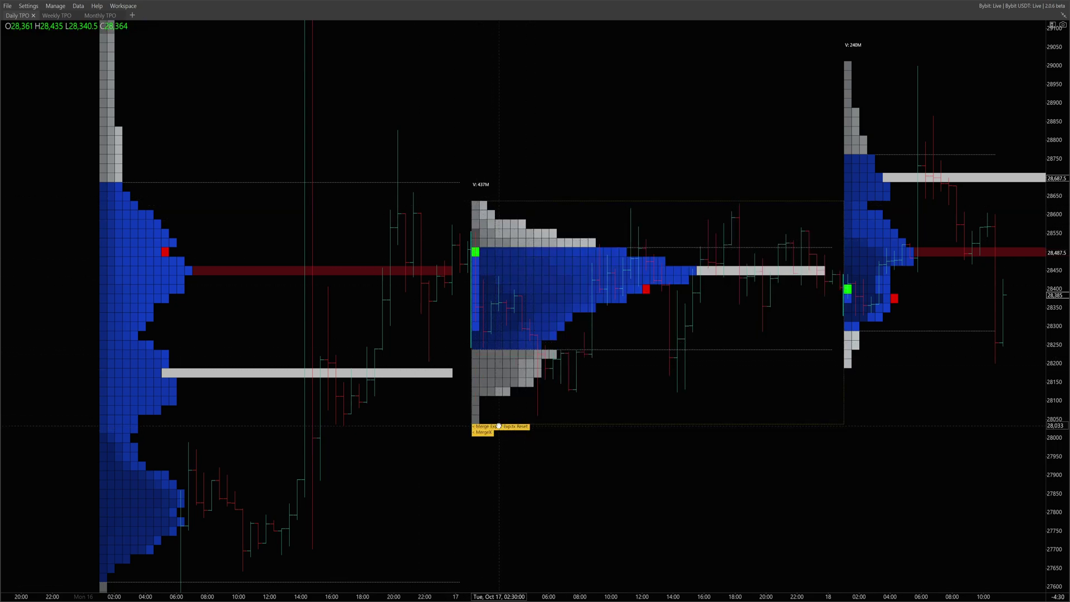
left_click(498, 426)
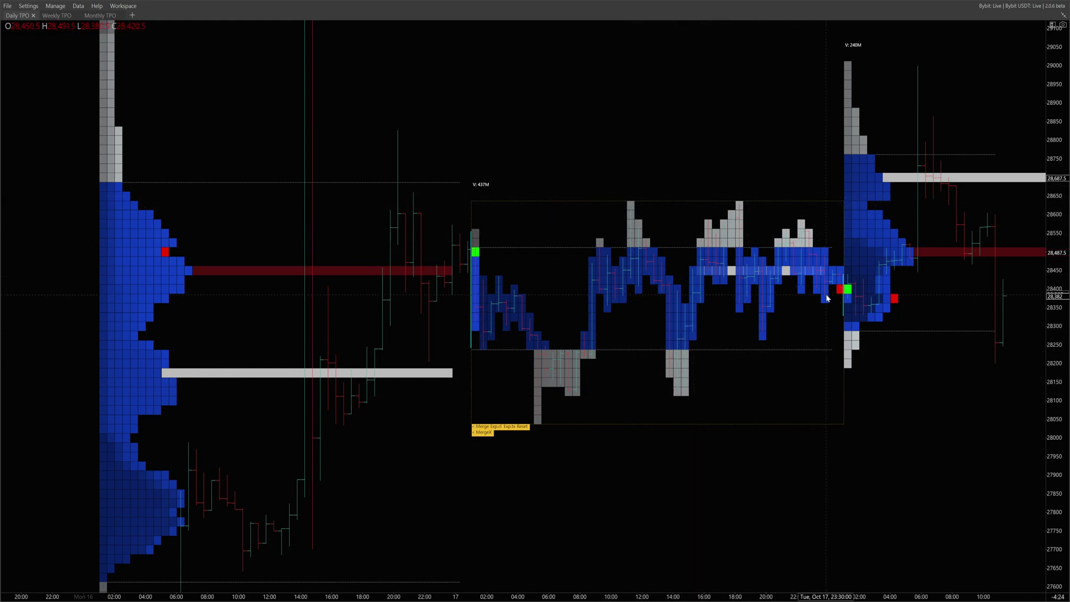
left_click(522, 426)
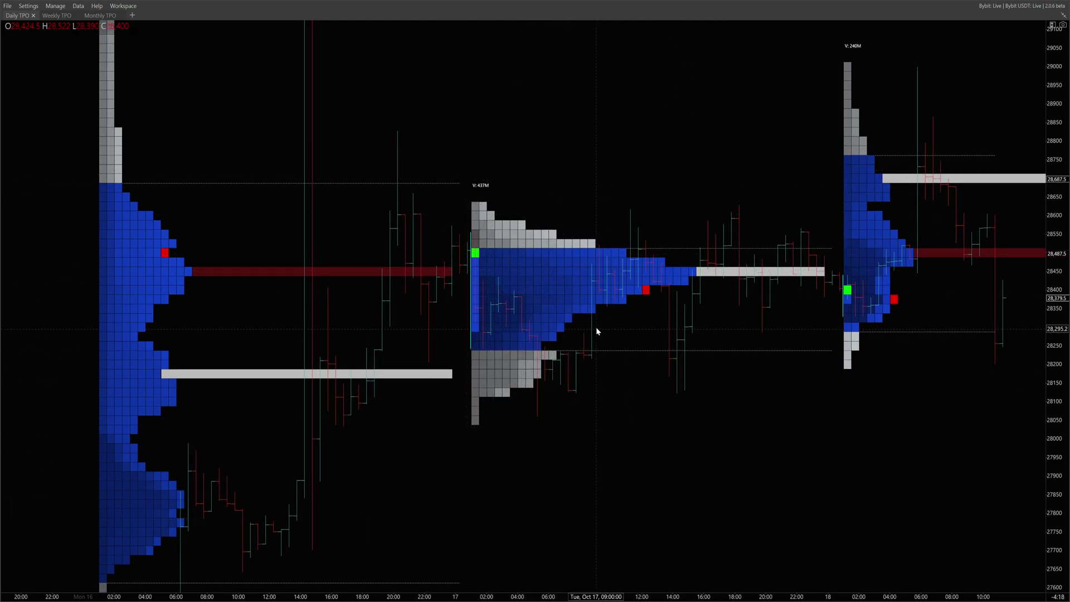
scroll(596, 326, "down", 3)
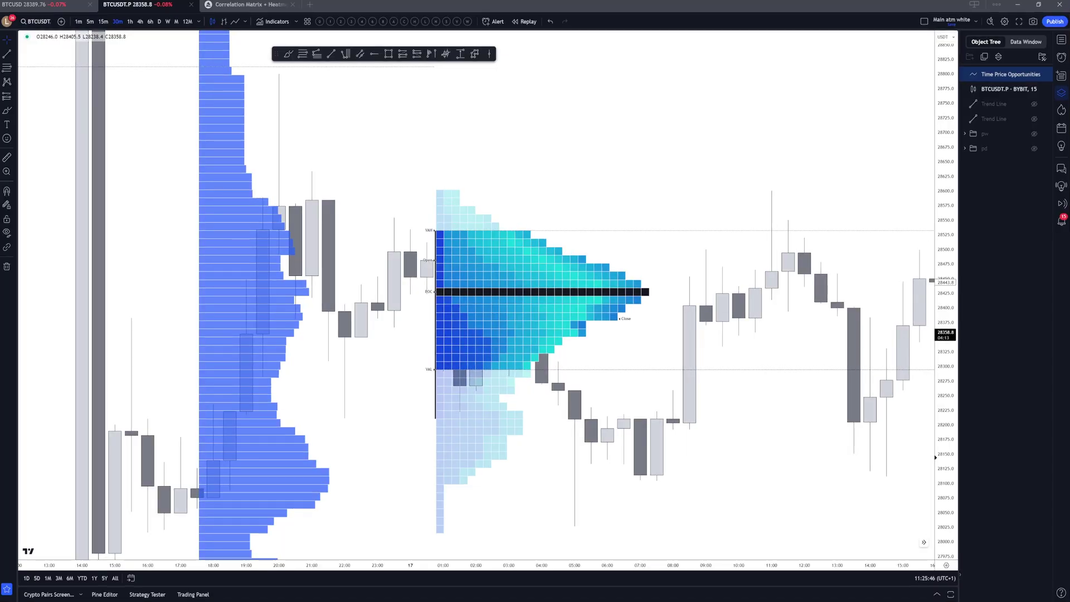
Step: Switch back to TradingView, deselect the TPO indicator and reset the BTCUSDT chart view
left_click(894, 154)
scroll(738, 163, "down", 4)
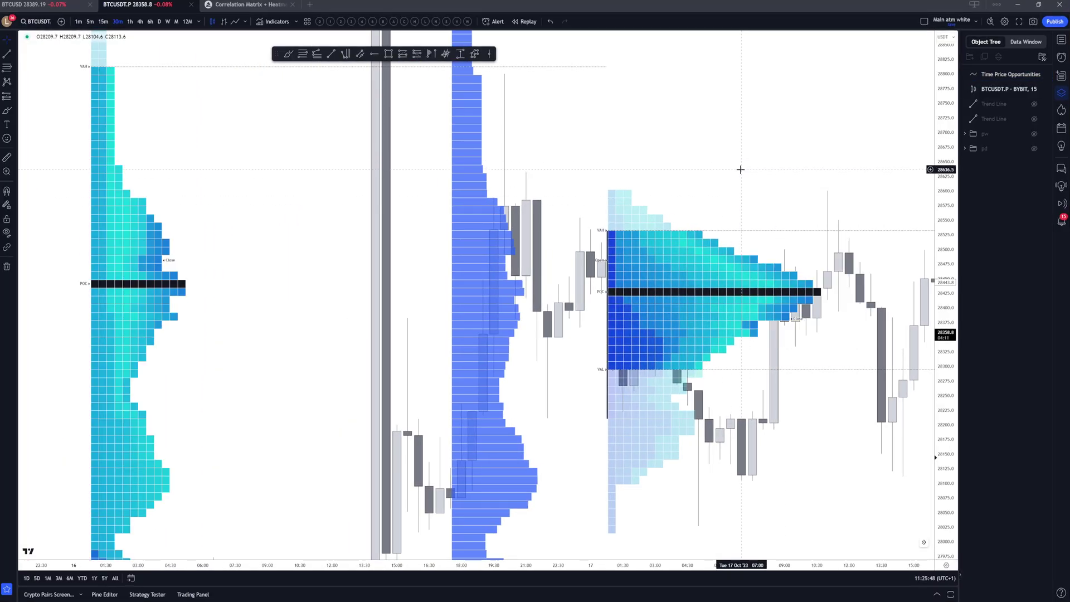
right_click(741, 170)
left_click(774, 148)
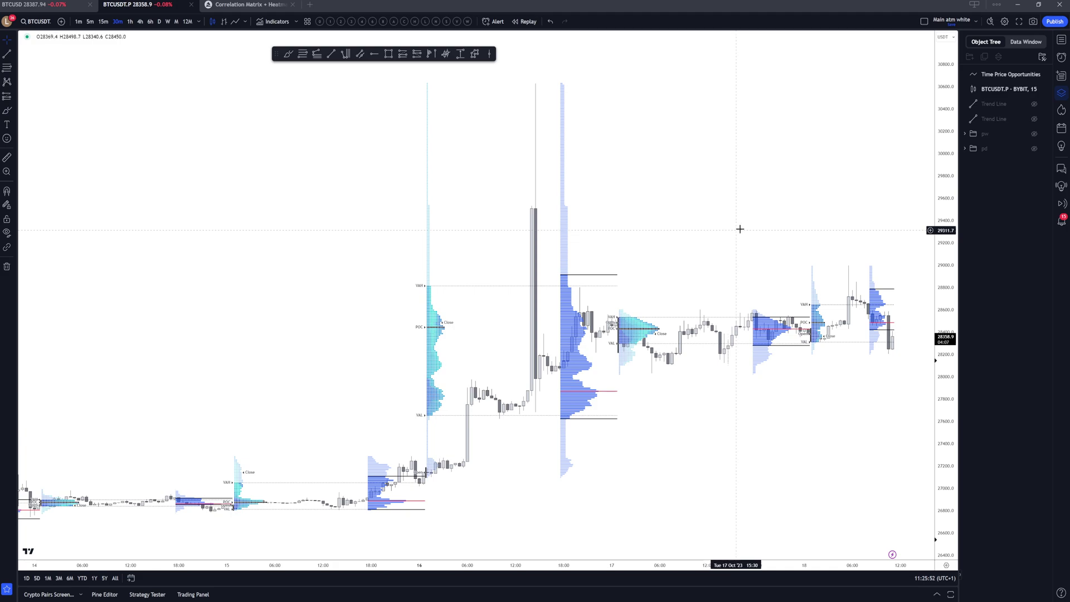
Step: Reopen the settings of the Time Price Opportunities indicator and check its input options
scroll(734, 239, "up", 4)
left_click_drag(501, 309, 693, 291)
scroll(464, 319, "up", 4)
scroll(462, 319, "up", 1)
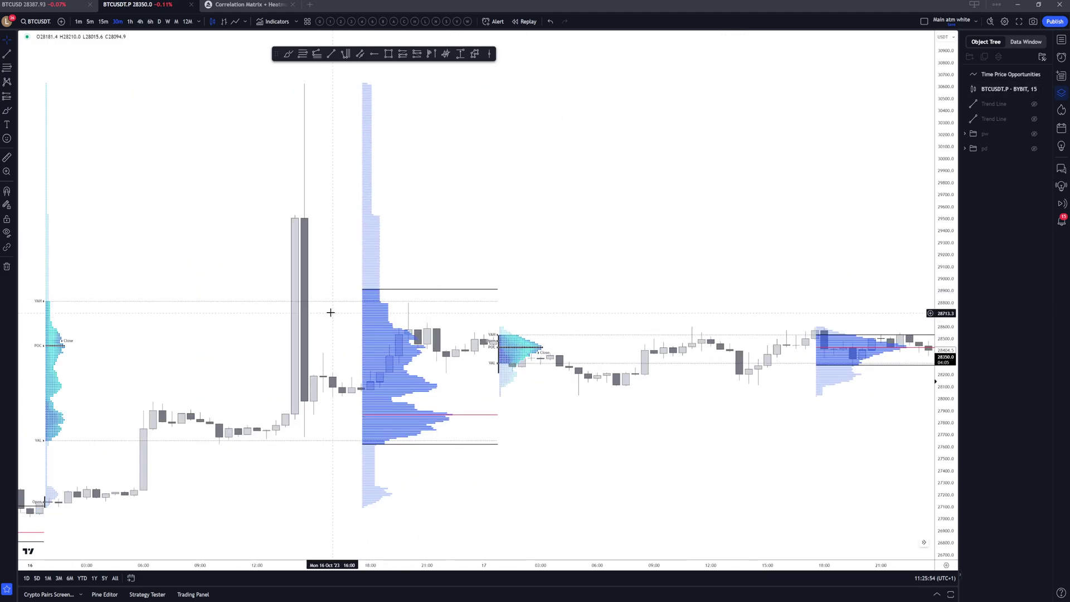
scroll(331, 311, "down", 4)
double_click(354, 338)
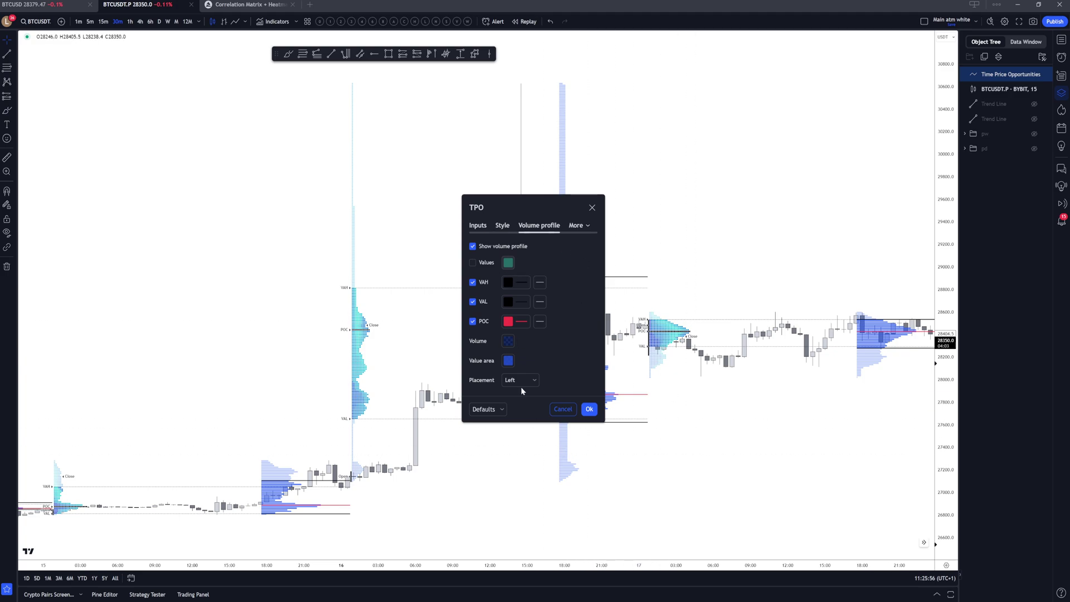
left_click(478, 226)
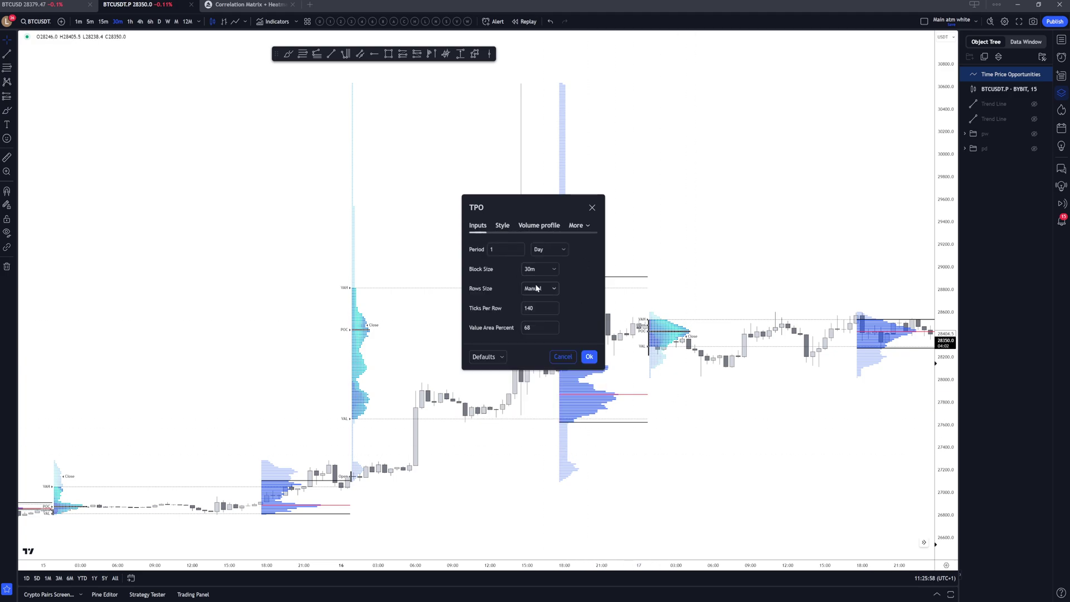
Step: Check the defaults options for resetting or saving the TPO settings, and close the settings dialog
left_click(501, 357)
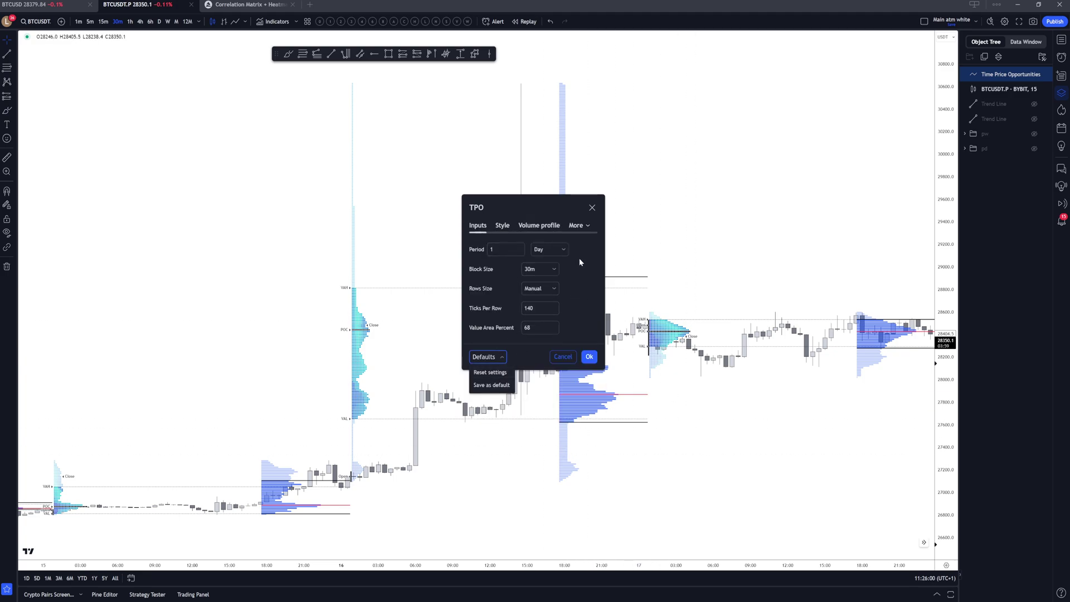
left_click(549, 241)
left_click(591, 207)
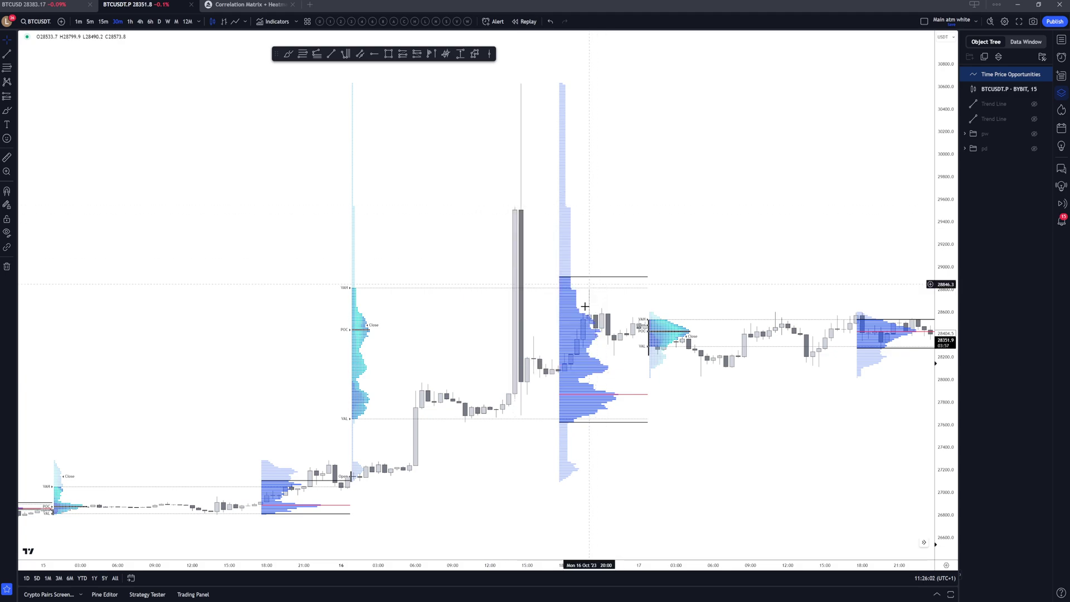
scroll(760, 301, "up", 2)
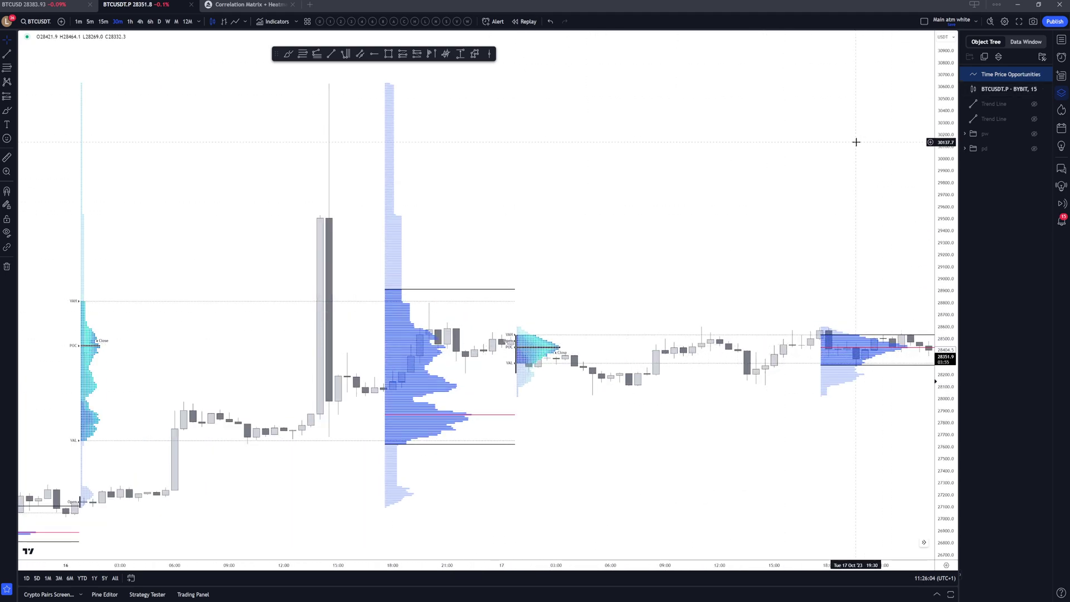